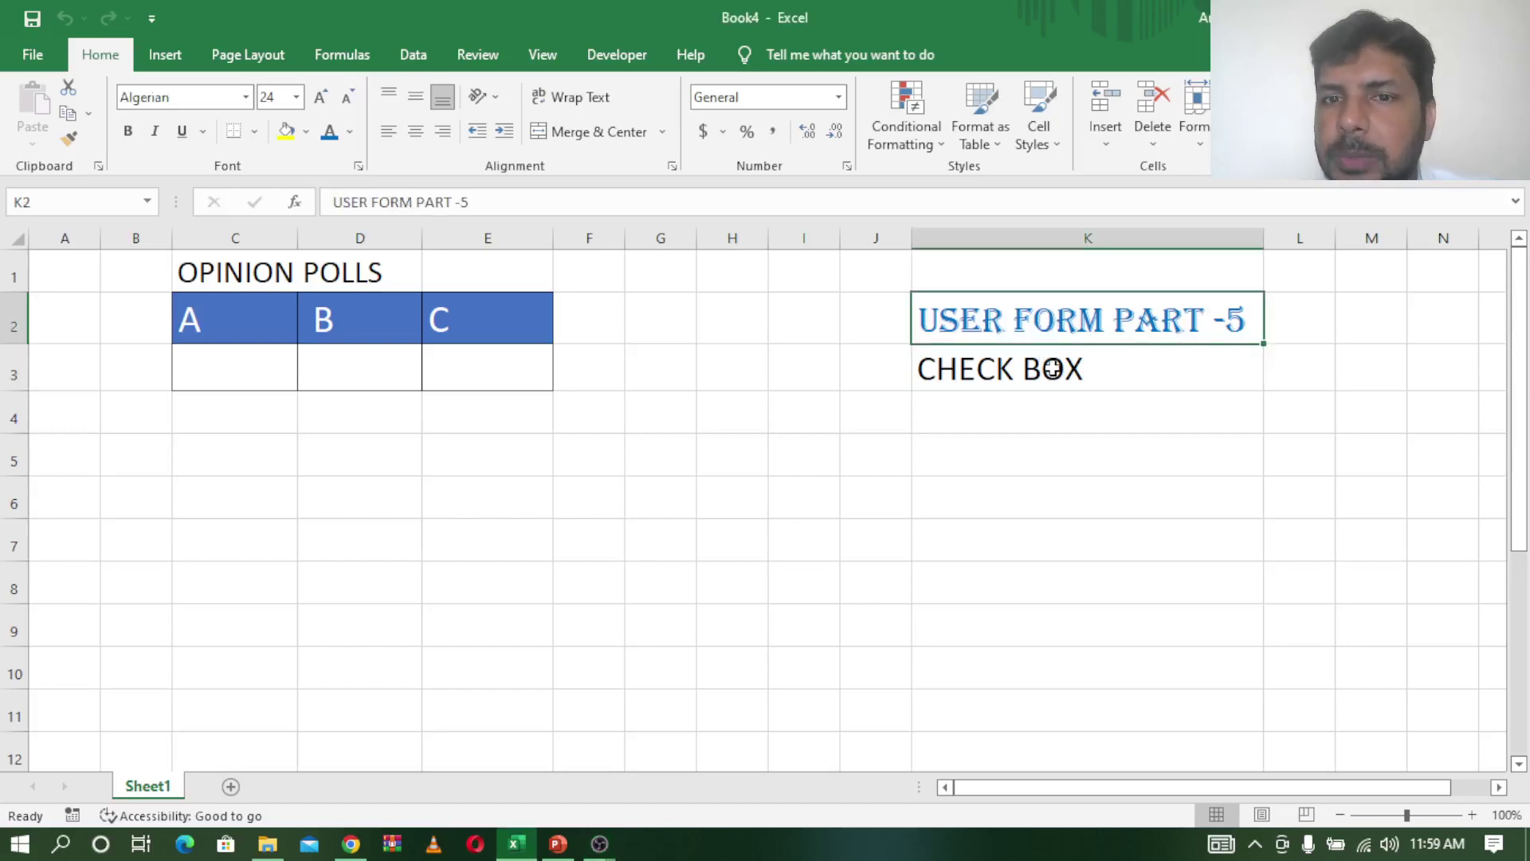
Step: Check the CHECK BOX and USER FORM PART -5 title cells, then switch to the browser
left_click(1053, 368)
left_click(1066, 320)
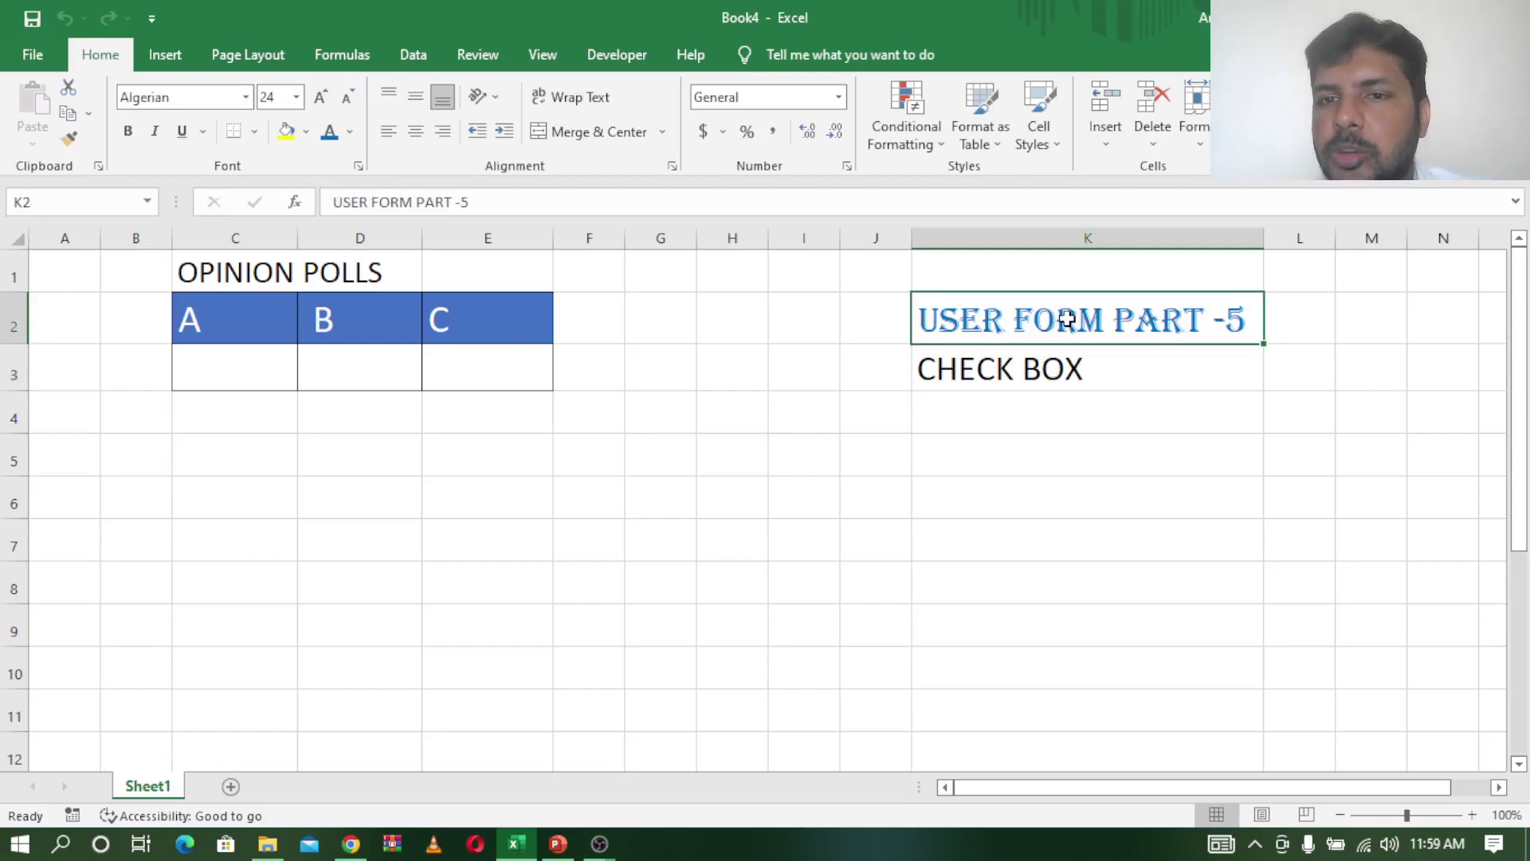
left_click(1060, 369)
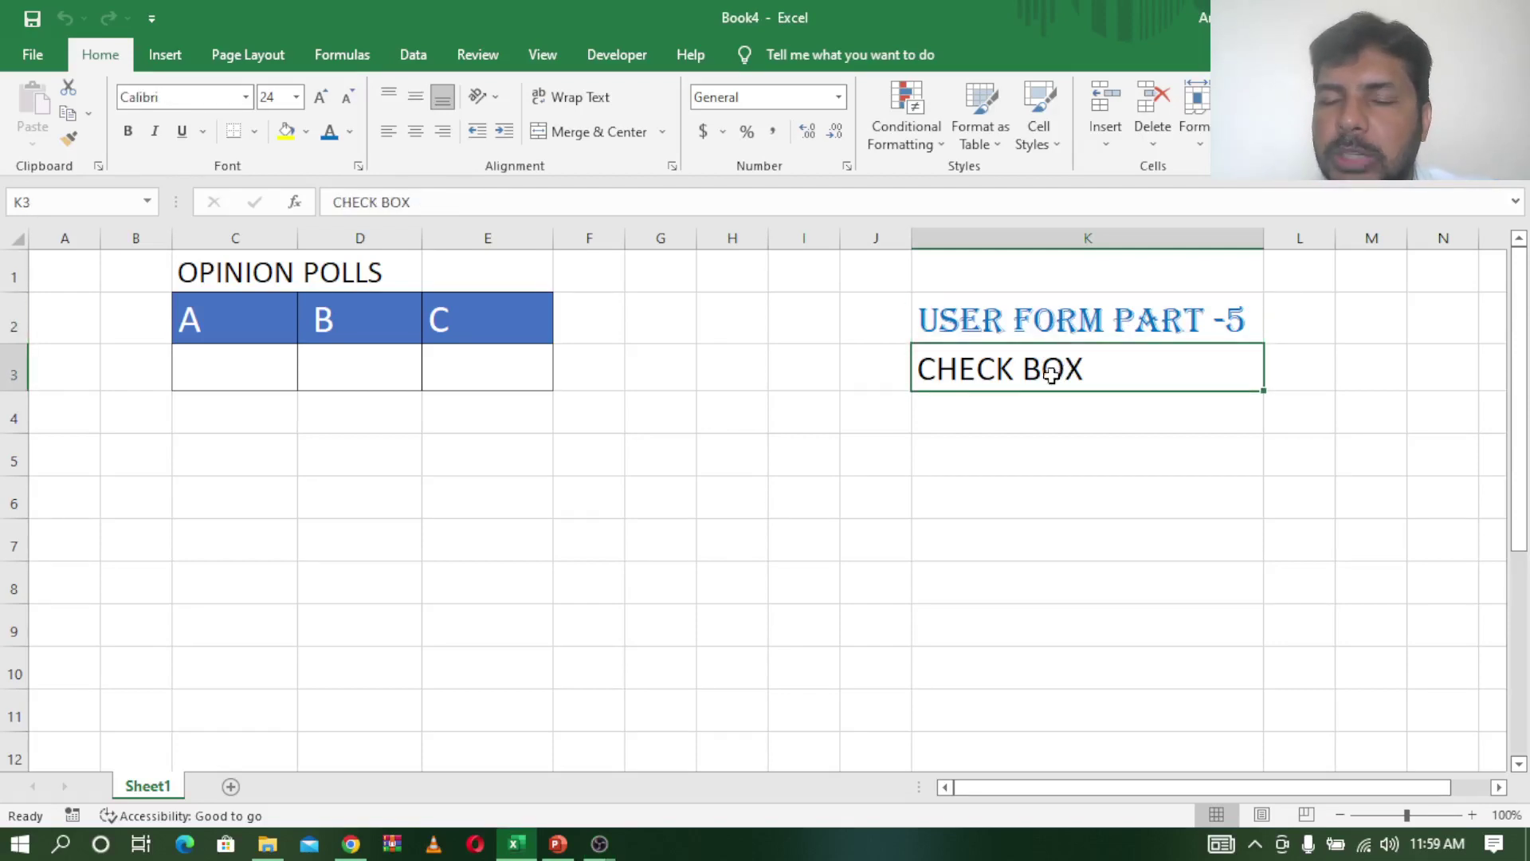
left_click(352, 844)
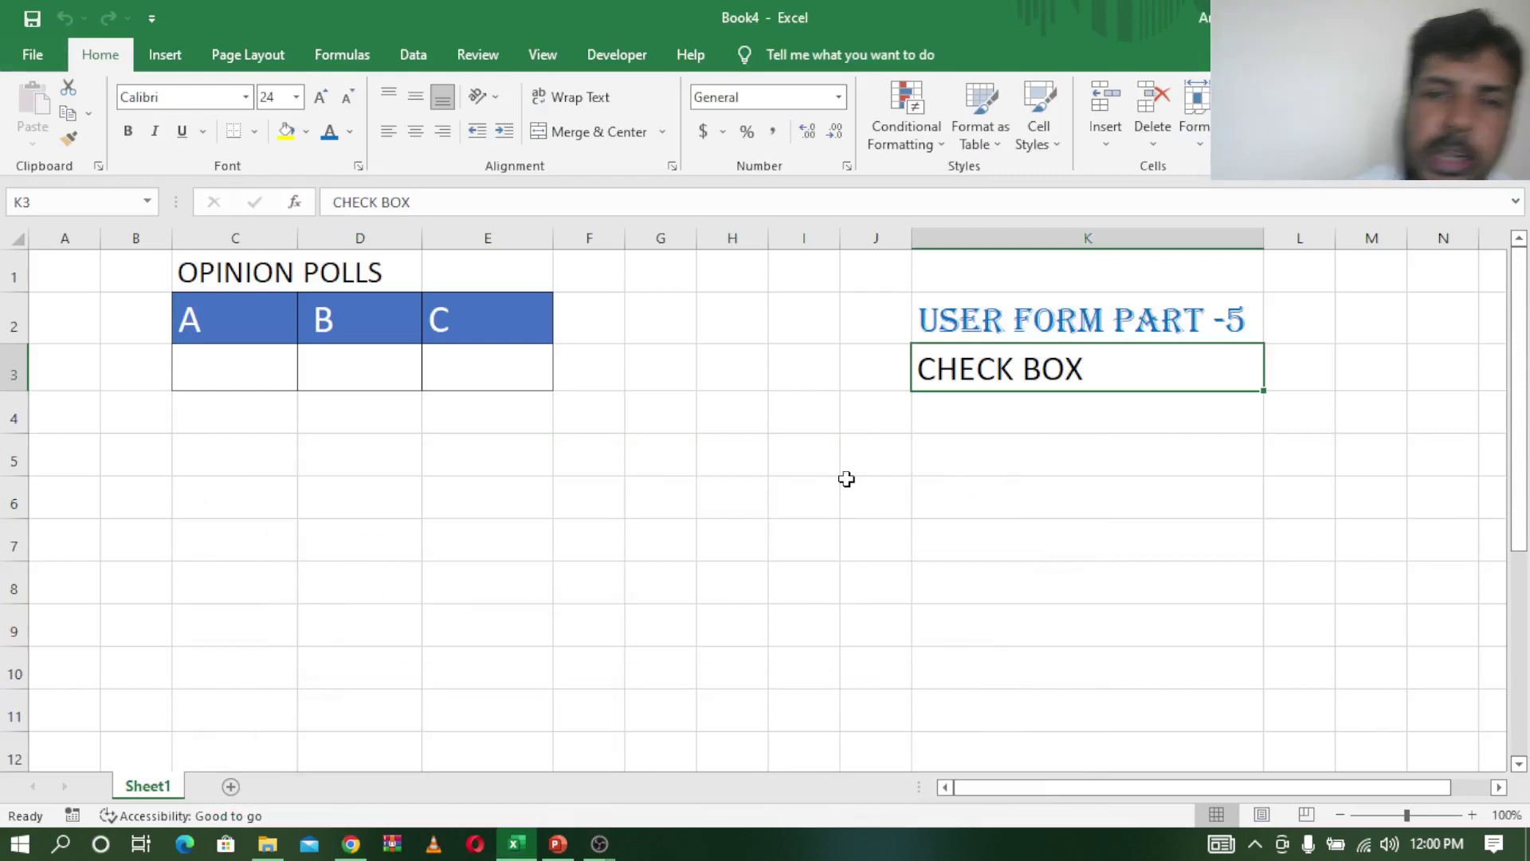
Step: Return from the YouTube playlists page to the Excel workbook Book4
left_click(846, 484)
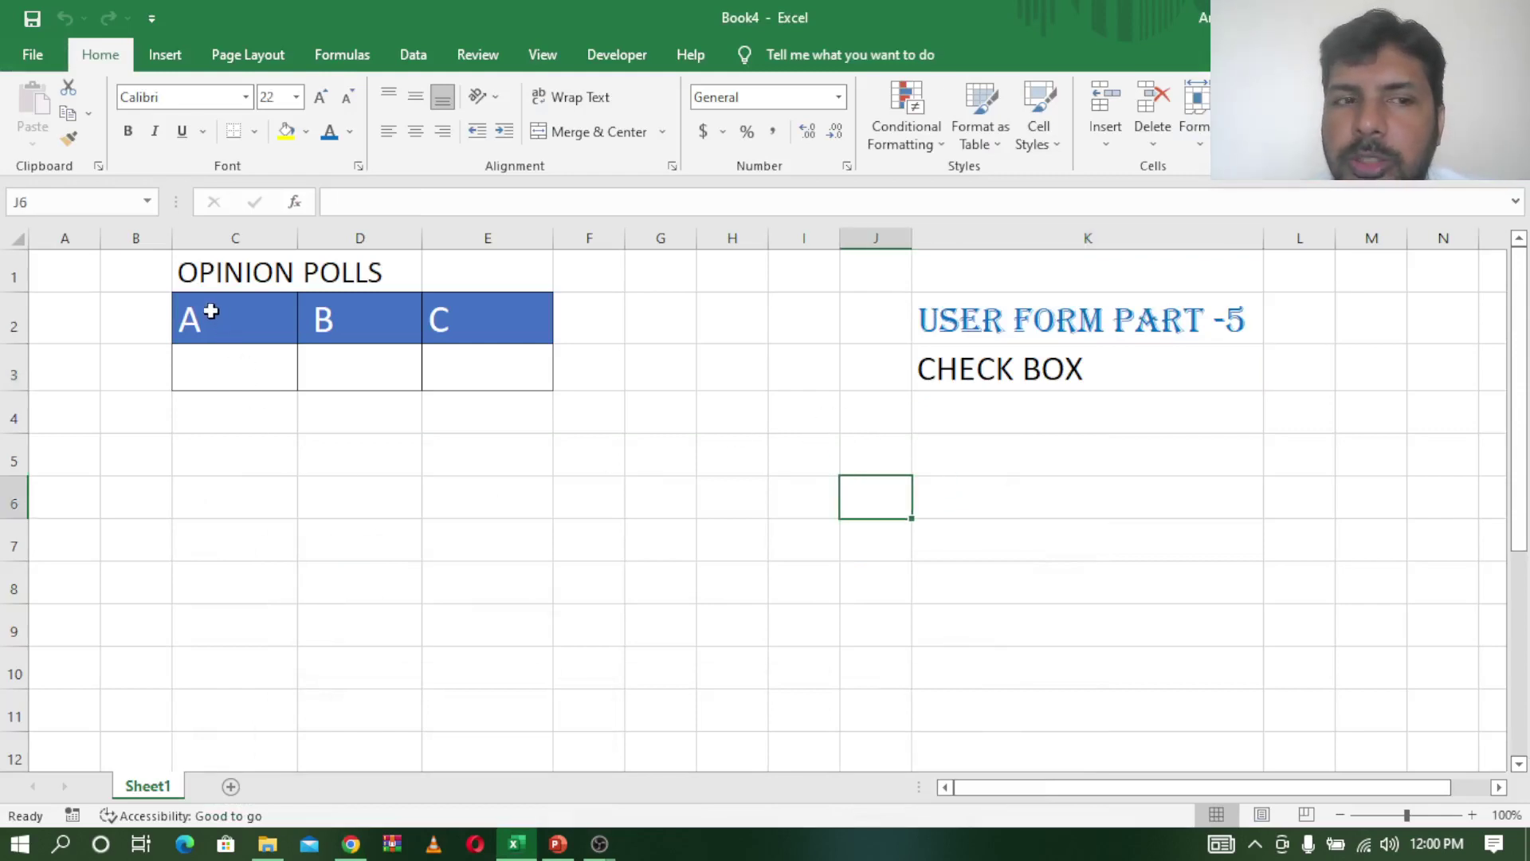
mouse_move(210, 312)
left_mouse_down()
mouse_move(497, 317)
mouse_move(485, 368)
left_mouse_up()
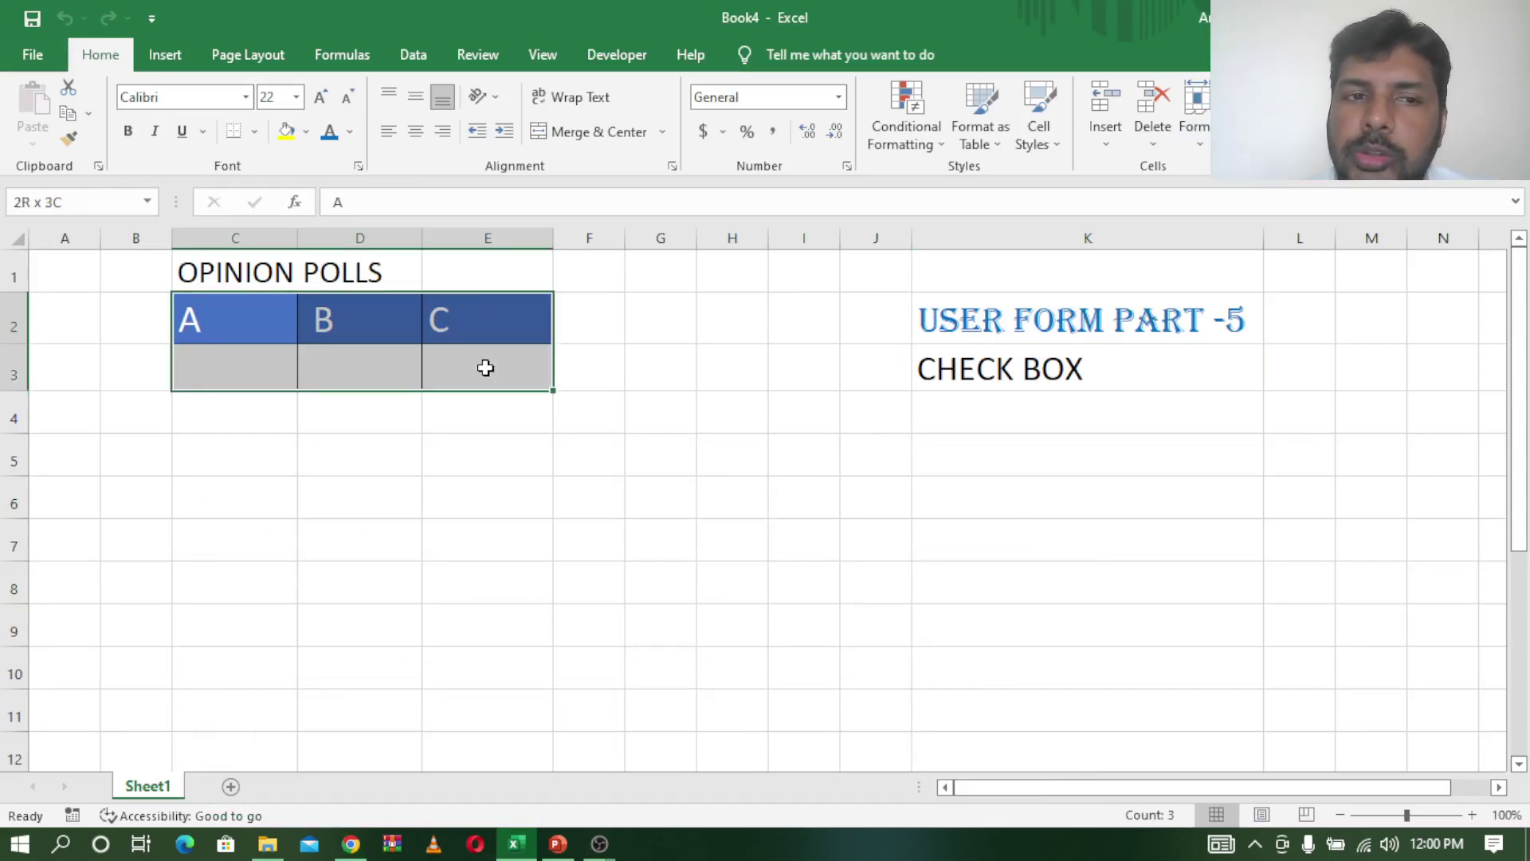
left_click(193, 313)
left_click(357, 310)
left_click(495, 314)
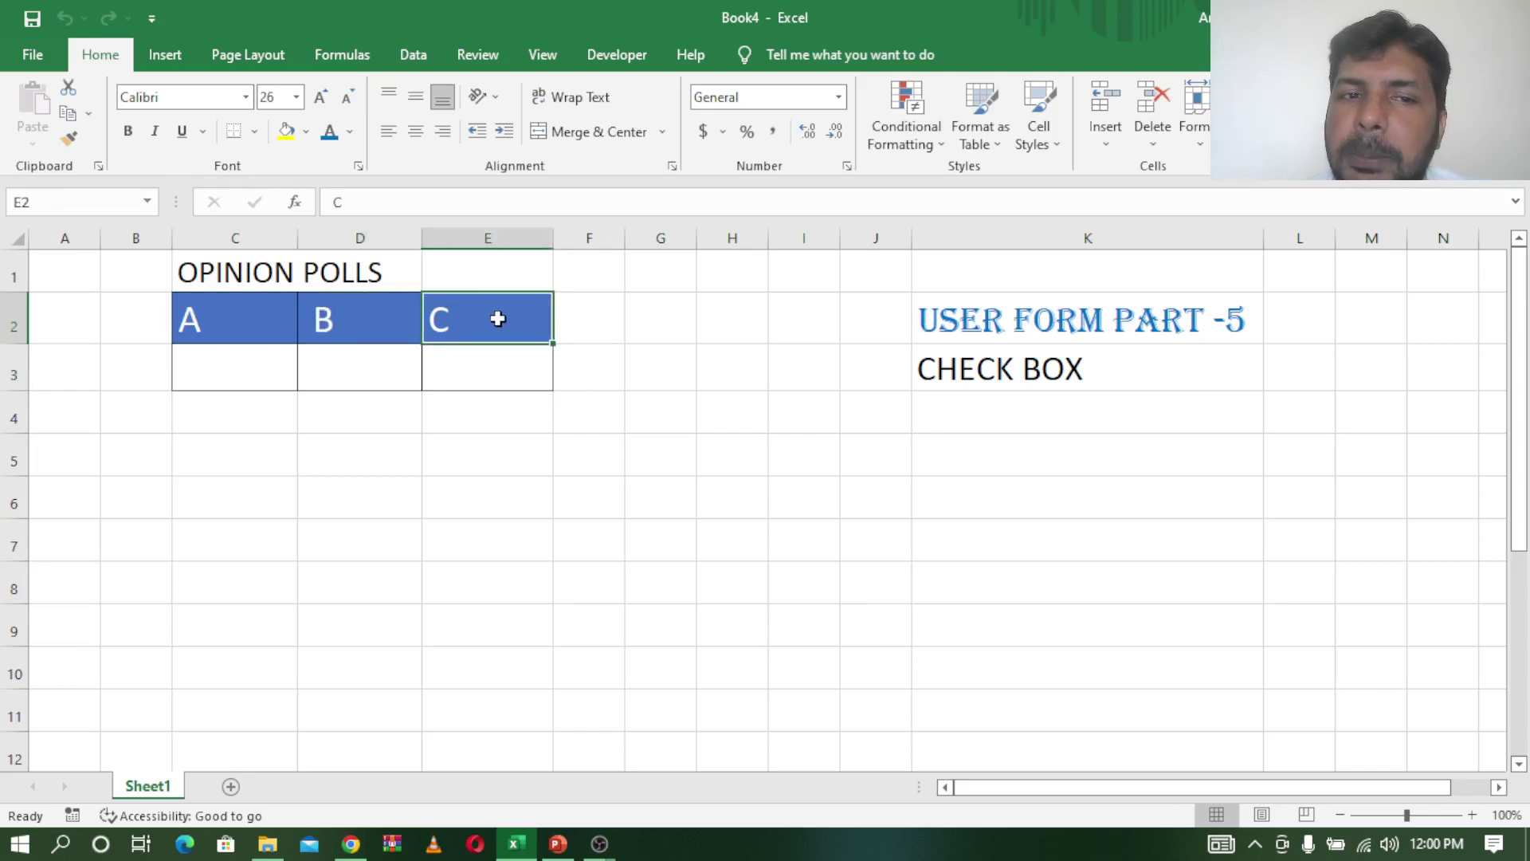
mouse_move(188, 308)
left_mouse_down()
mouse_move(492, 328)
mouse_move(493, 370)
left_mouse_up()
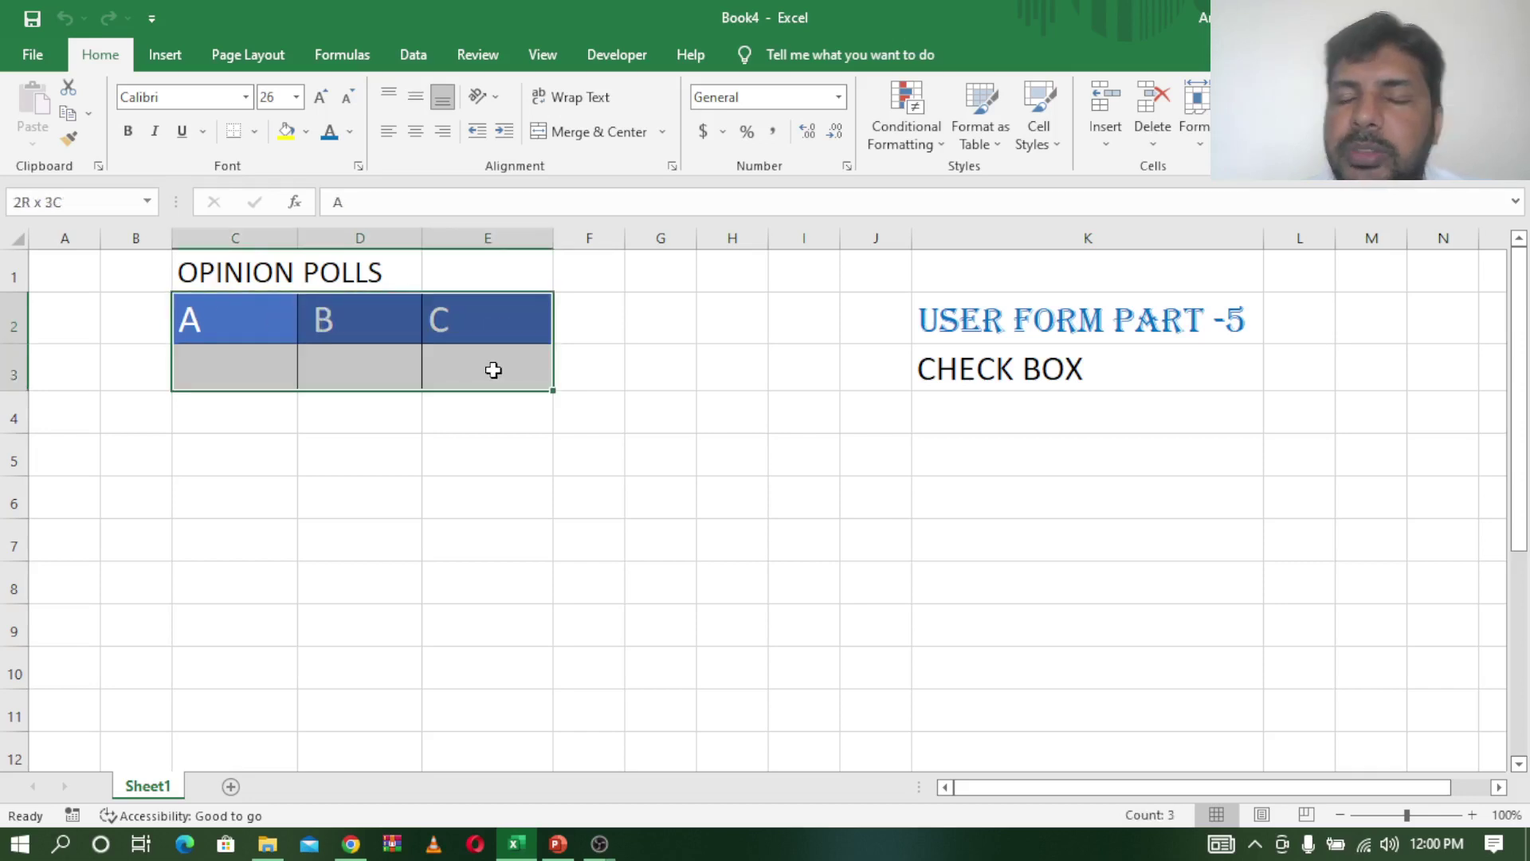
left_click_drag(212, 315, 465, 360)
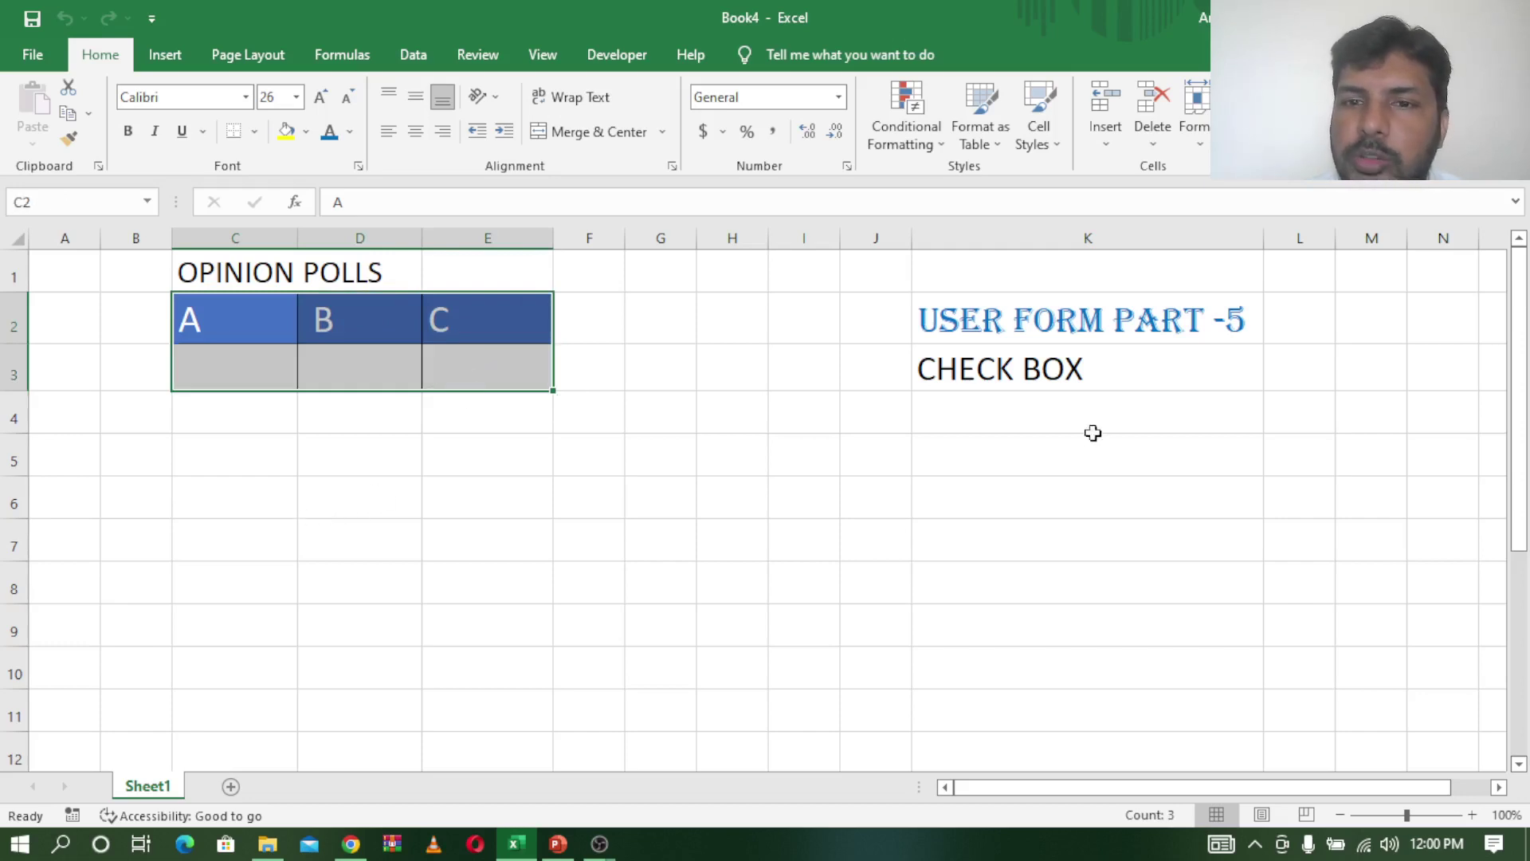
left_click(1084, 379)
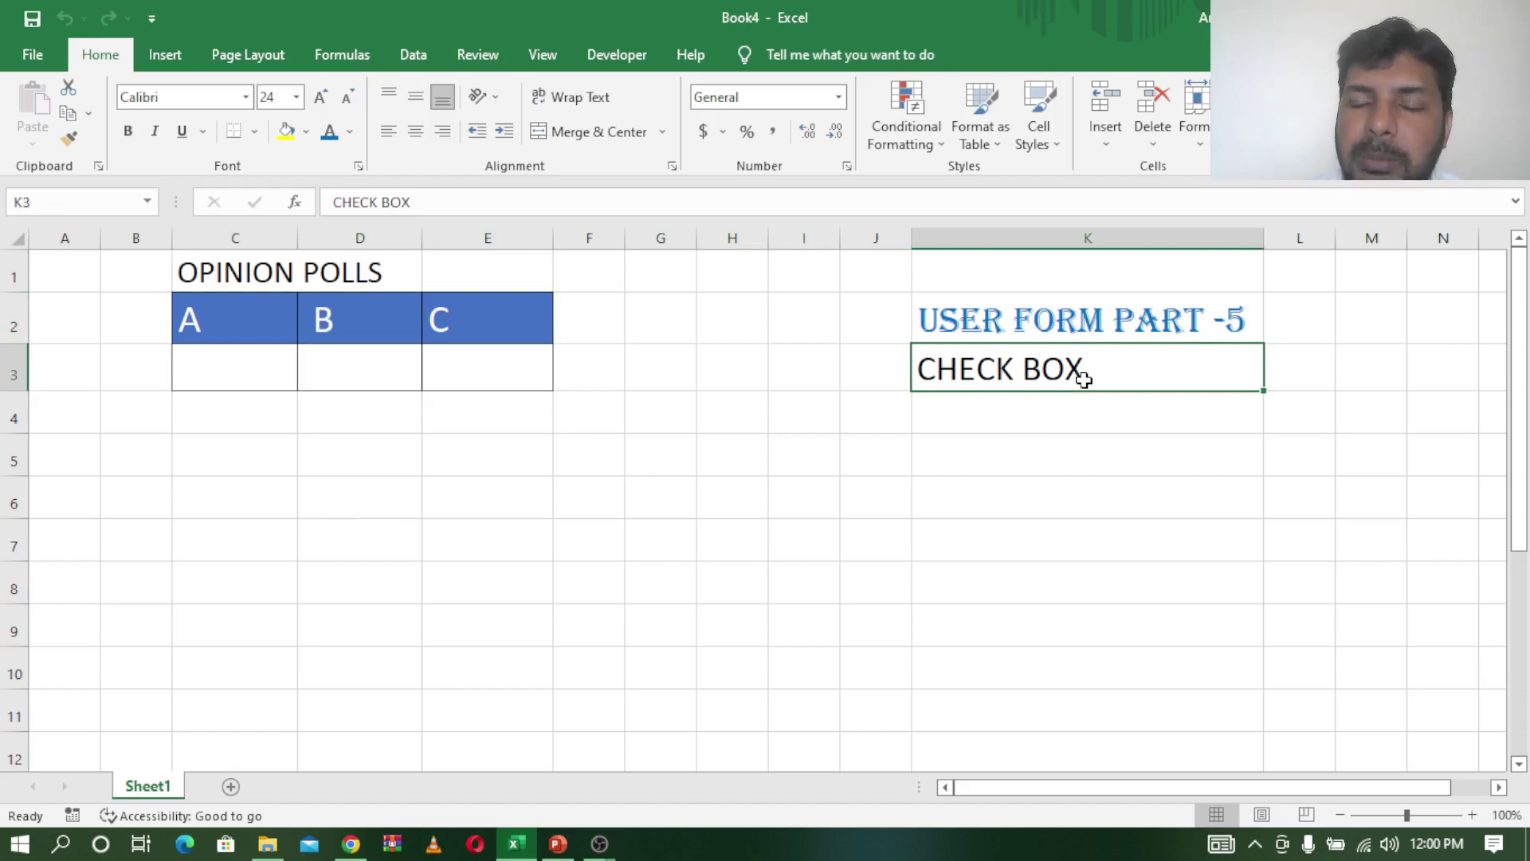
left_click(1080, 437)
left_click(1096, 375)
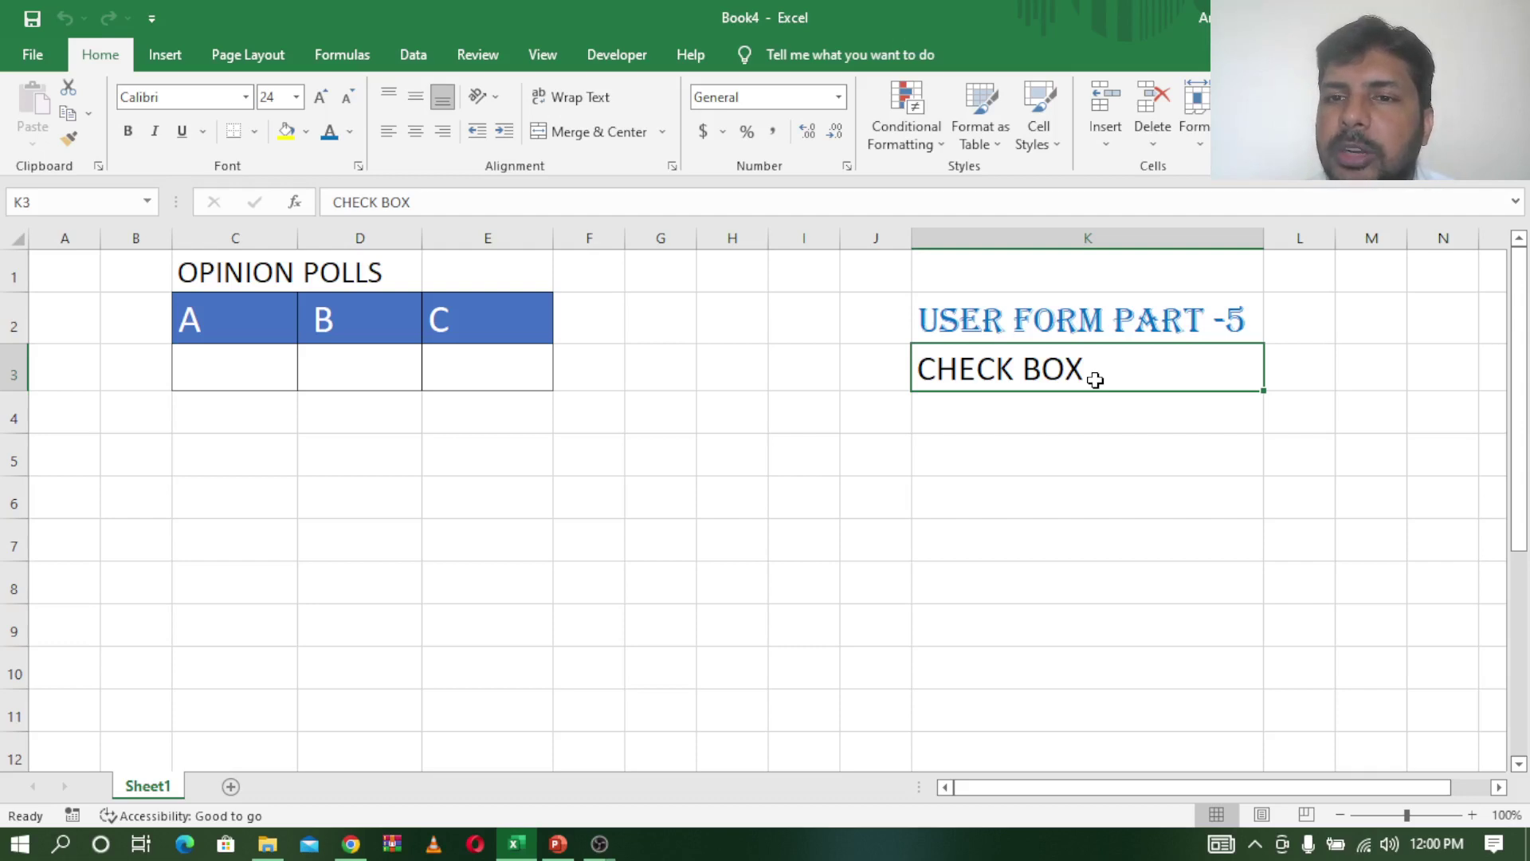
left_click(1079, 413)
left_click(1075, 368)
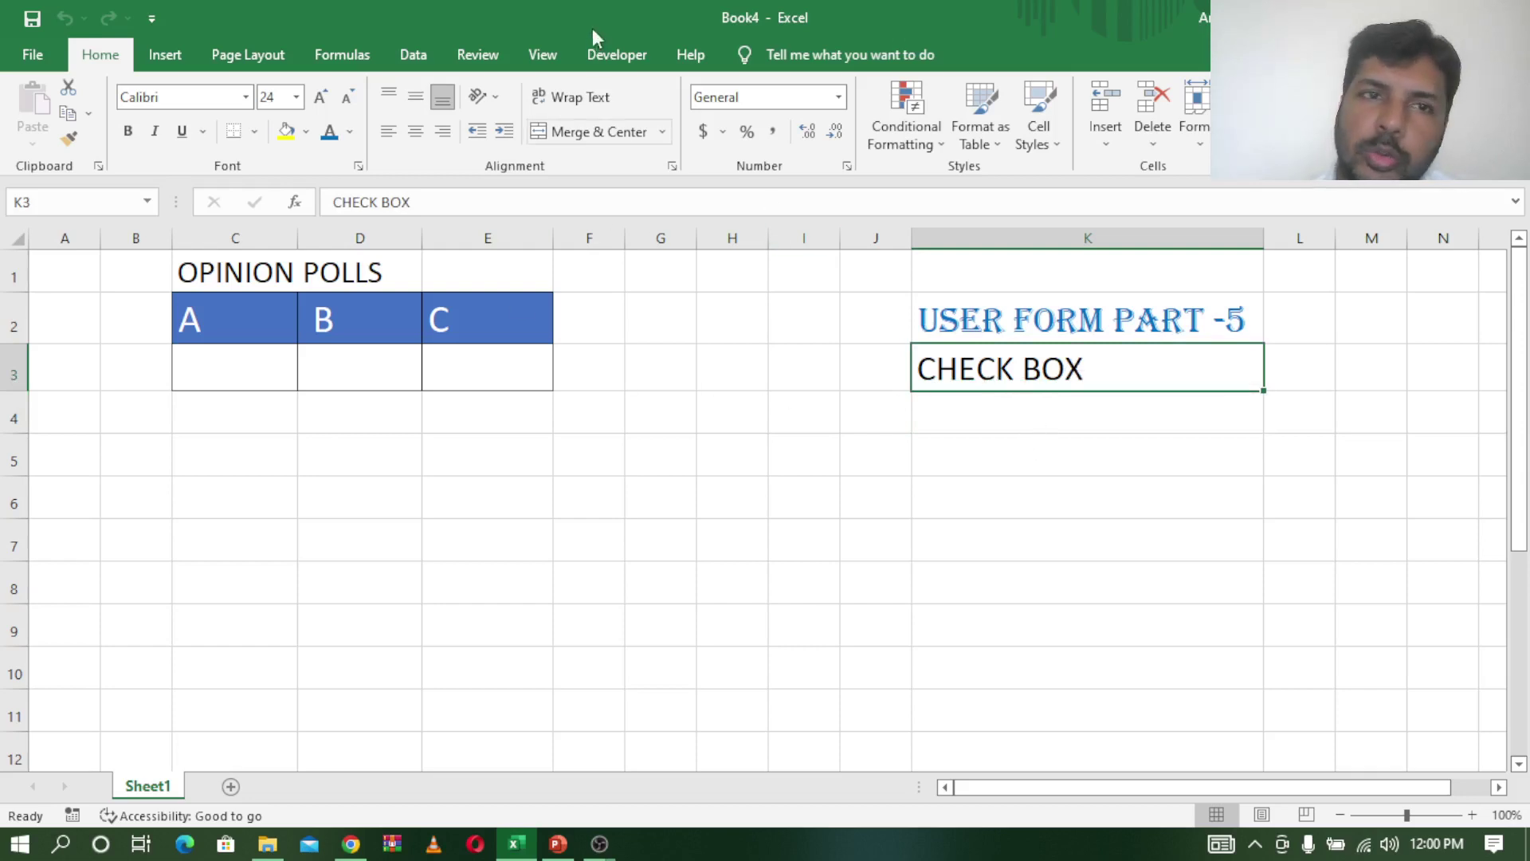
Step: Open the Visual Basic editor and insert a new UserForm into Book4's project
left_click(621, 57)
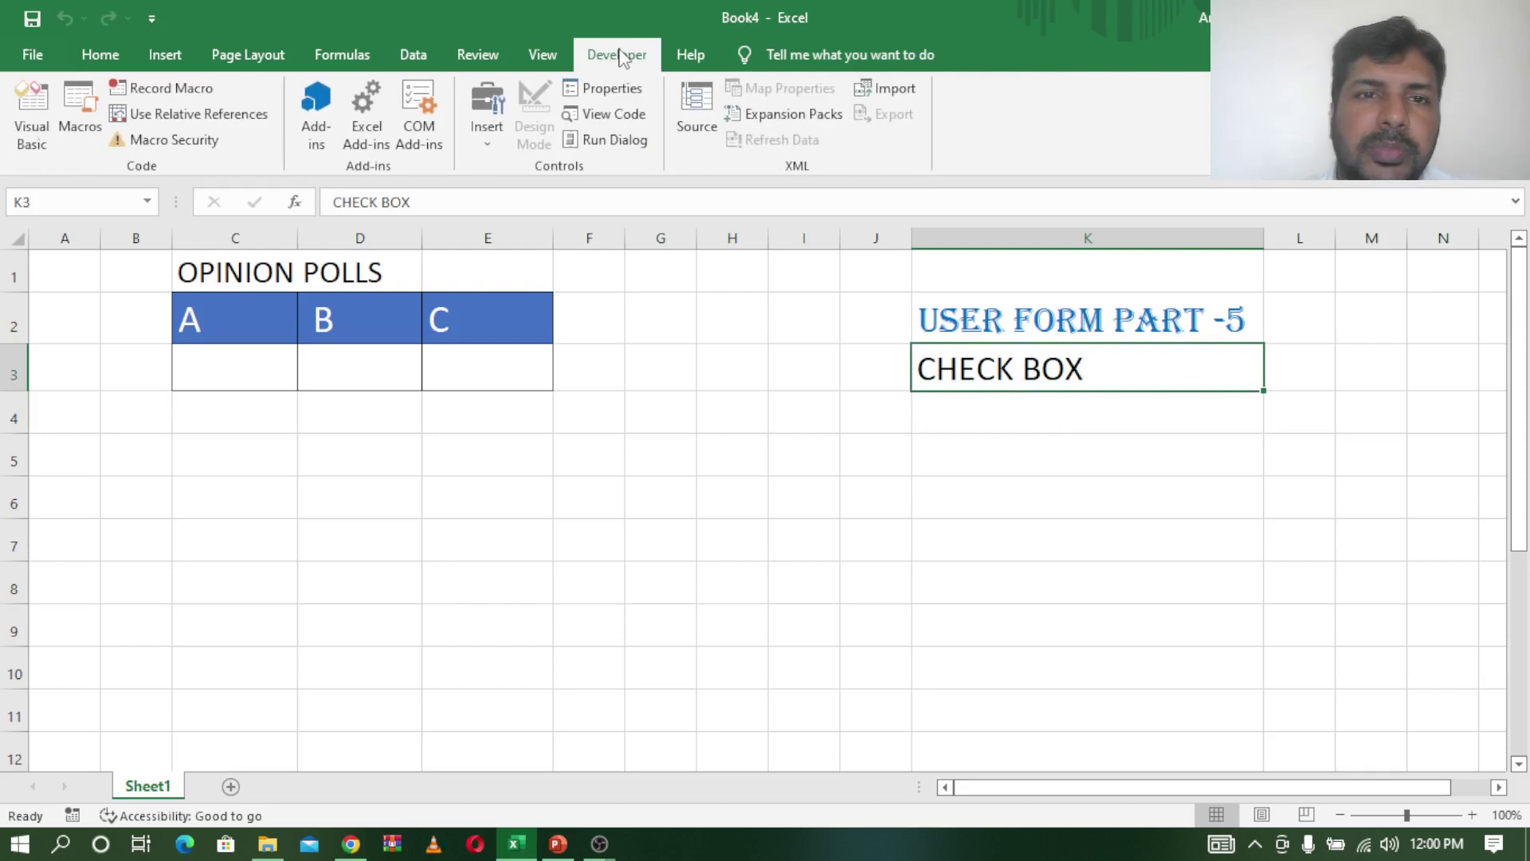
left_click(35, 124)
left_click(162, 40)
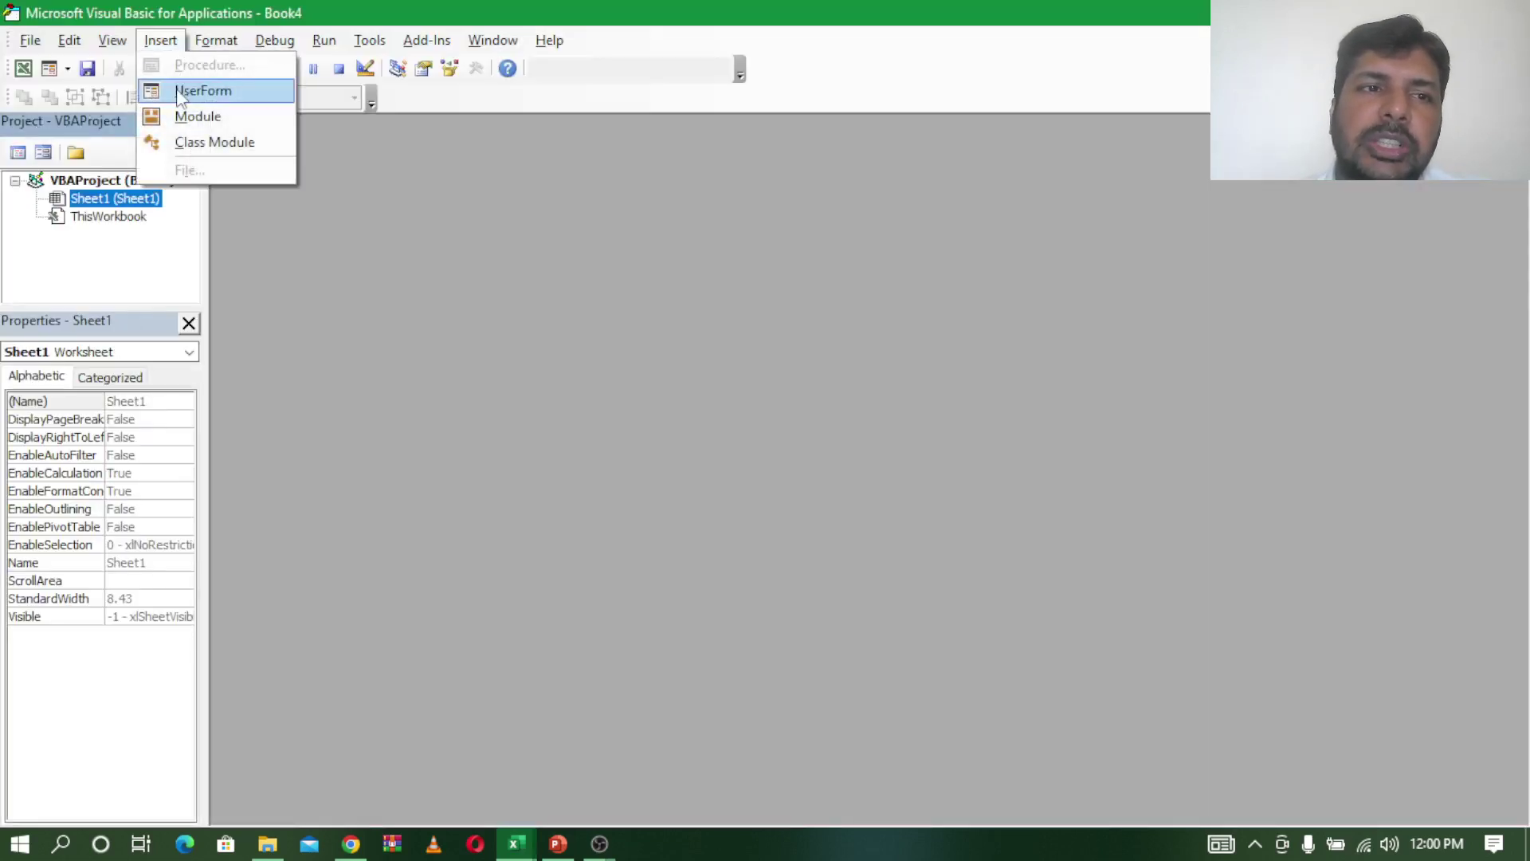
left_click(185, 89)
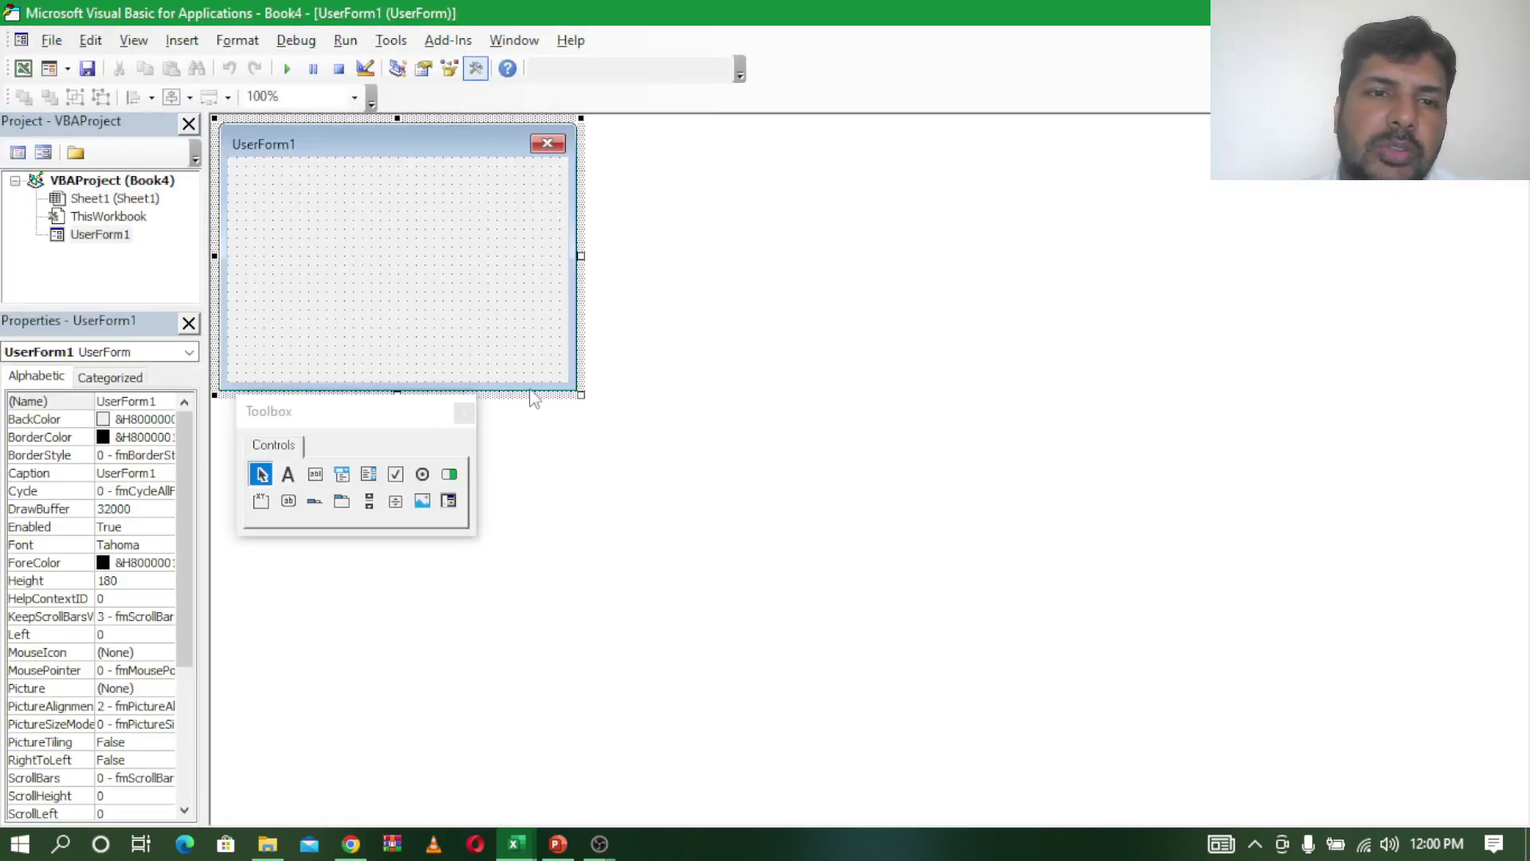
Step: Move the Toolbox aside and enlarge UserForm1 to a height of 279.75
mouse_move(365, 414)
left_mouse_down()
mouse_move(441, 411)
mouse_move(1029, 243)
left_mouse_up()
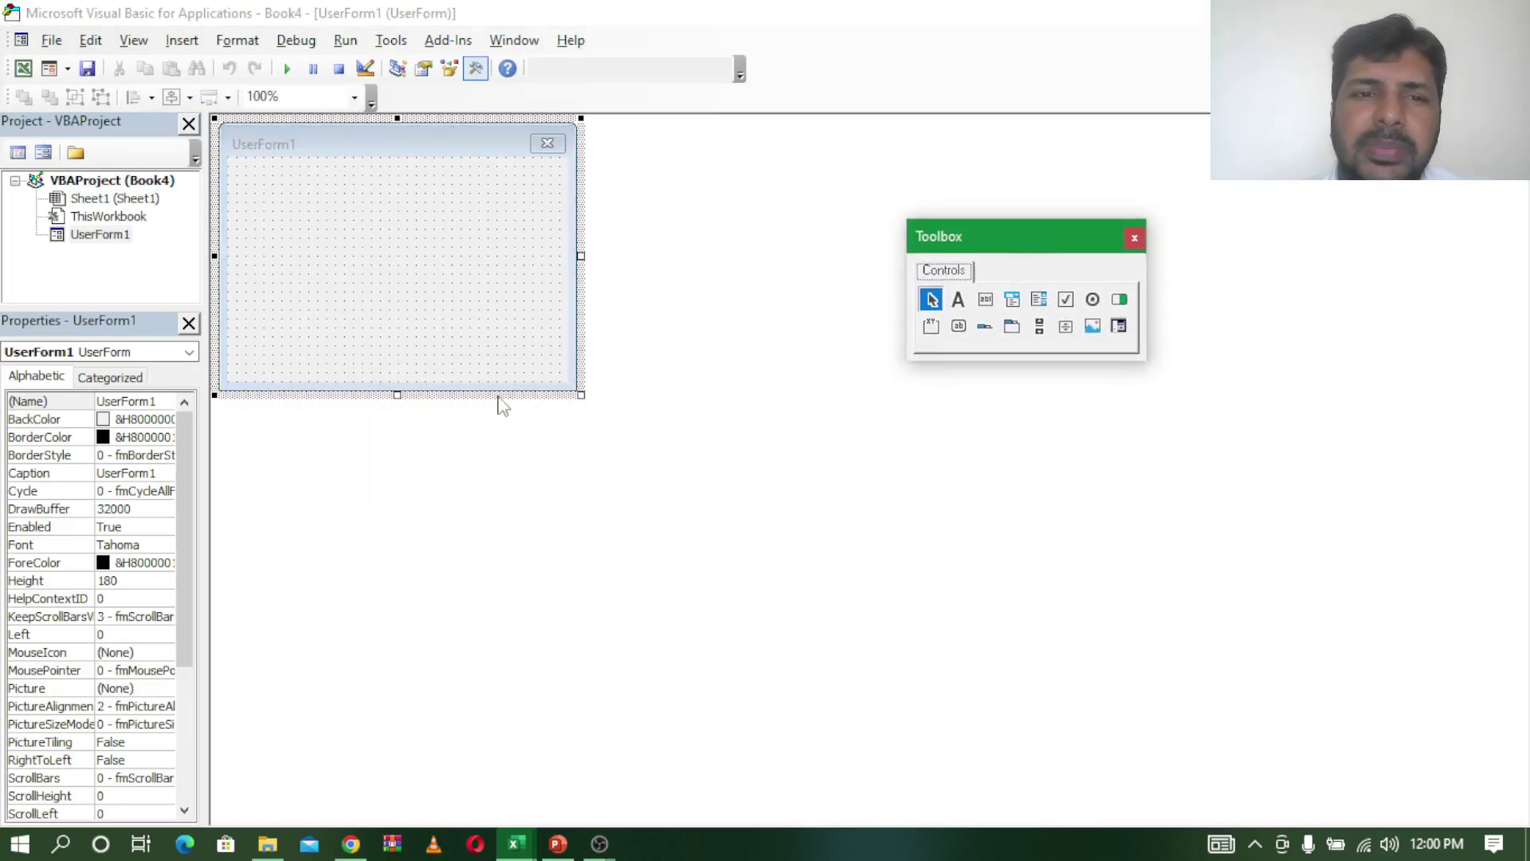
left_click(583, 395)
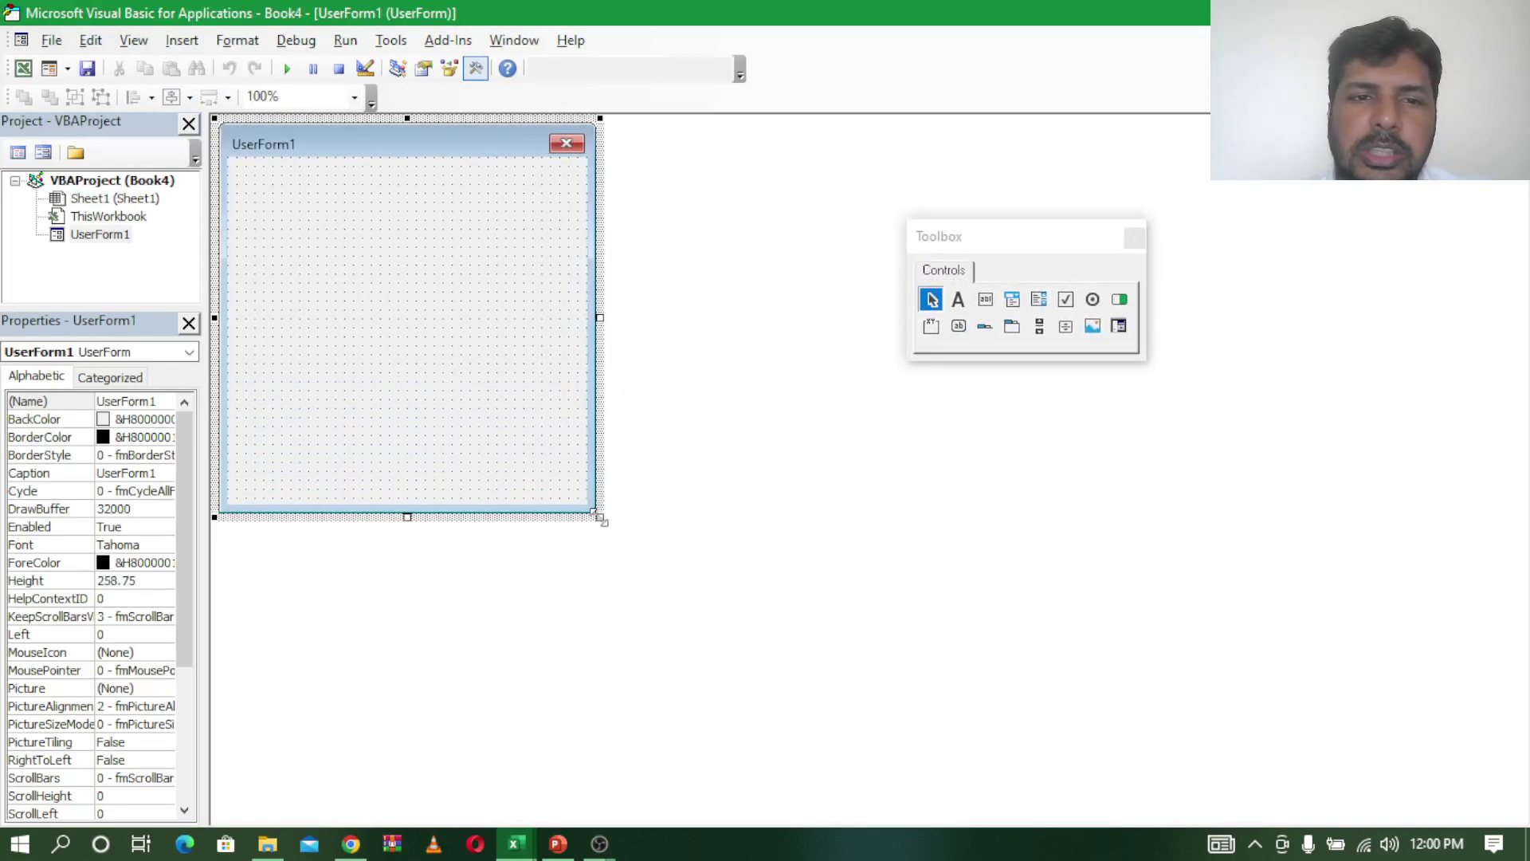
left_click_drag(583, 395, 592, 544)
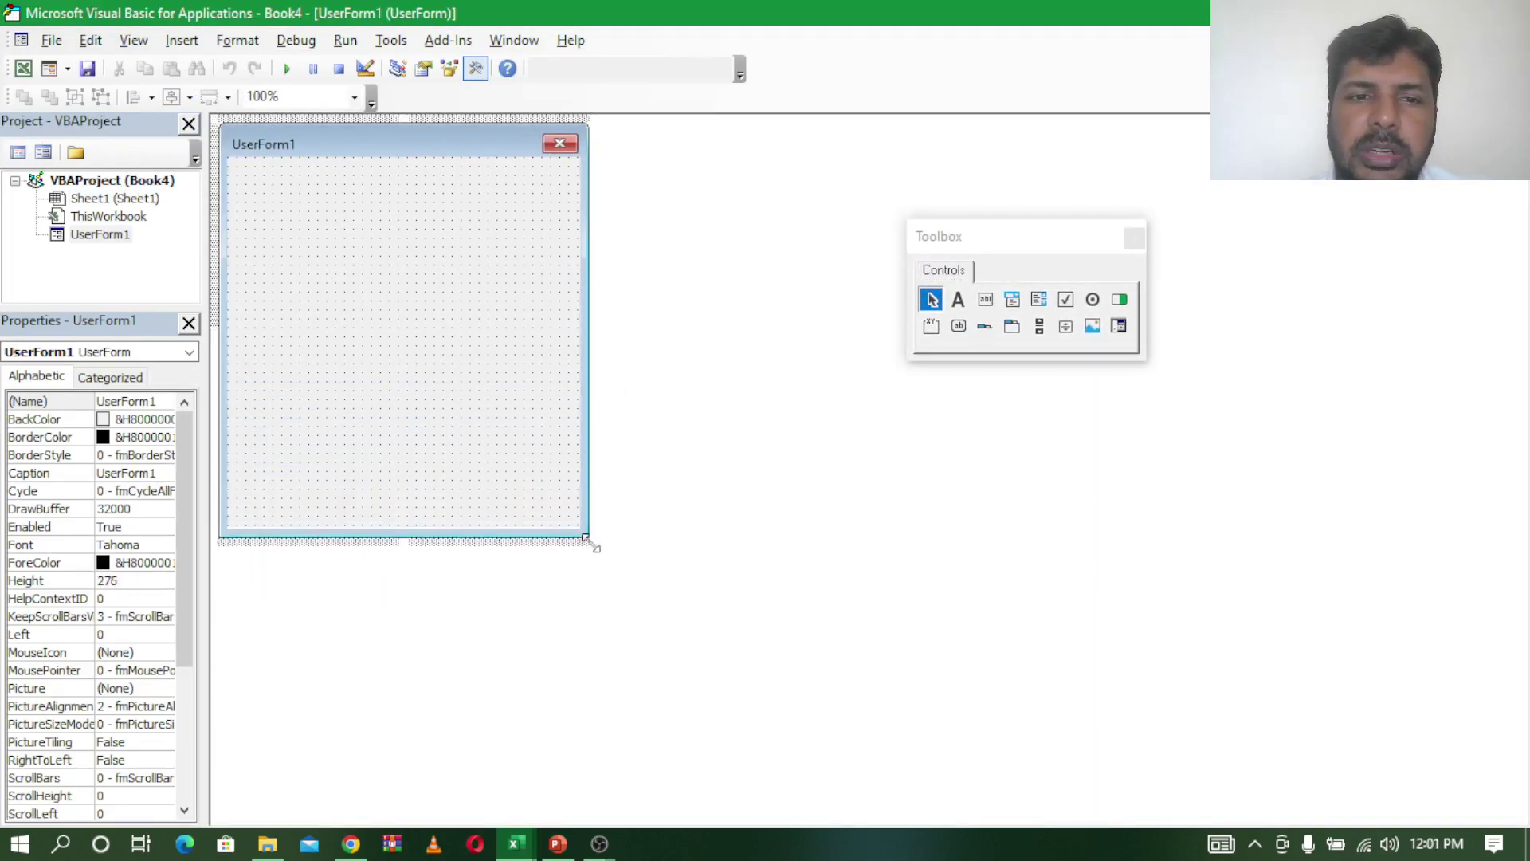
left_click(958, 299)
Step: Draw a label across the top of the form and set its font size to 12
left_click_drag(247, 168, 546, 206)
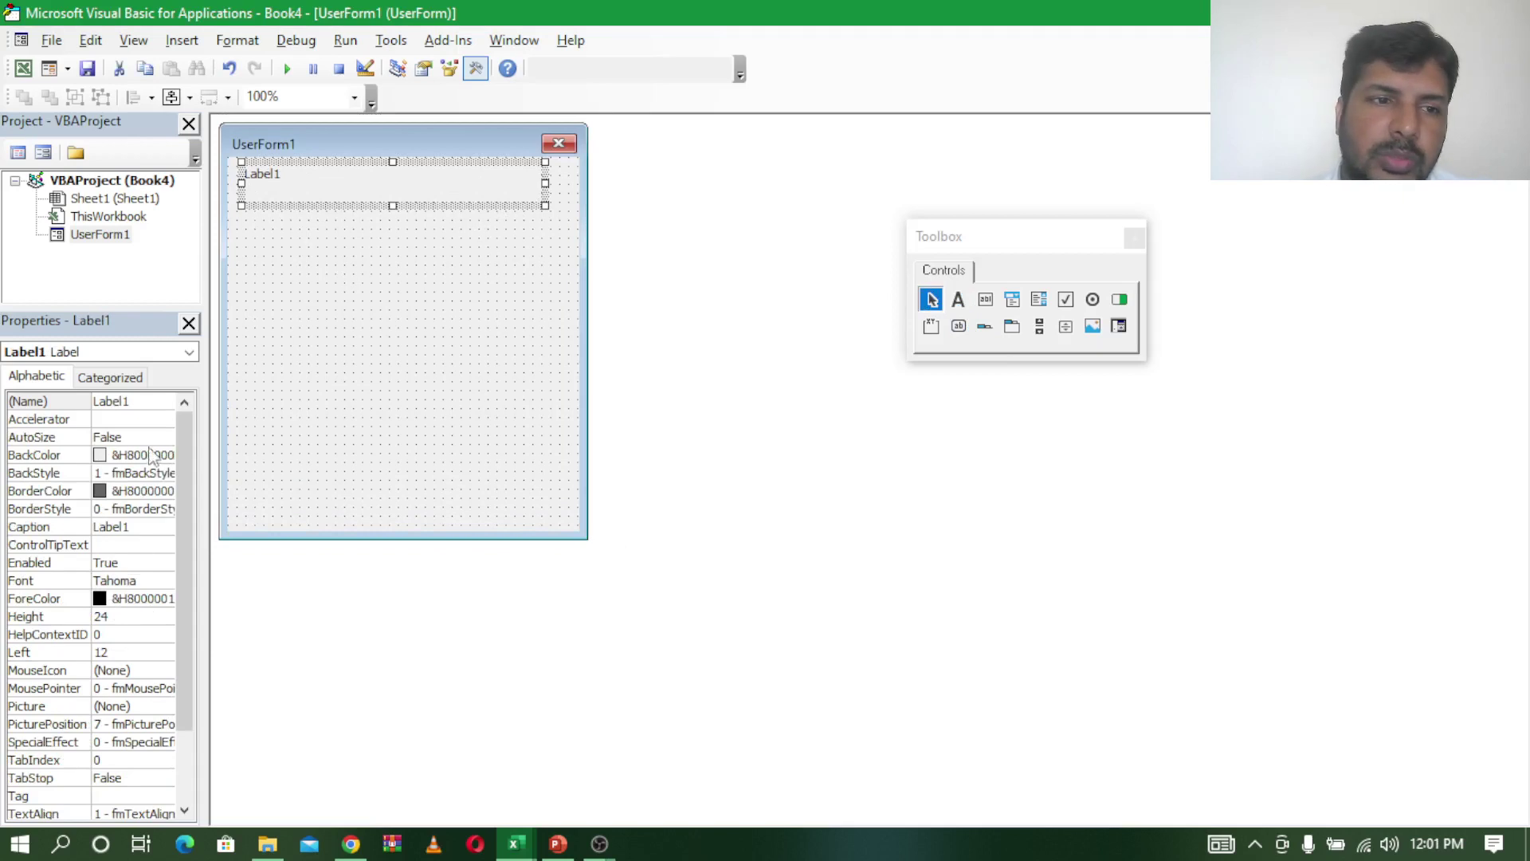
left_click(159, 580)
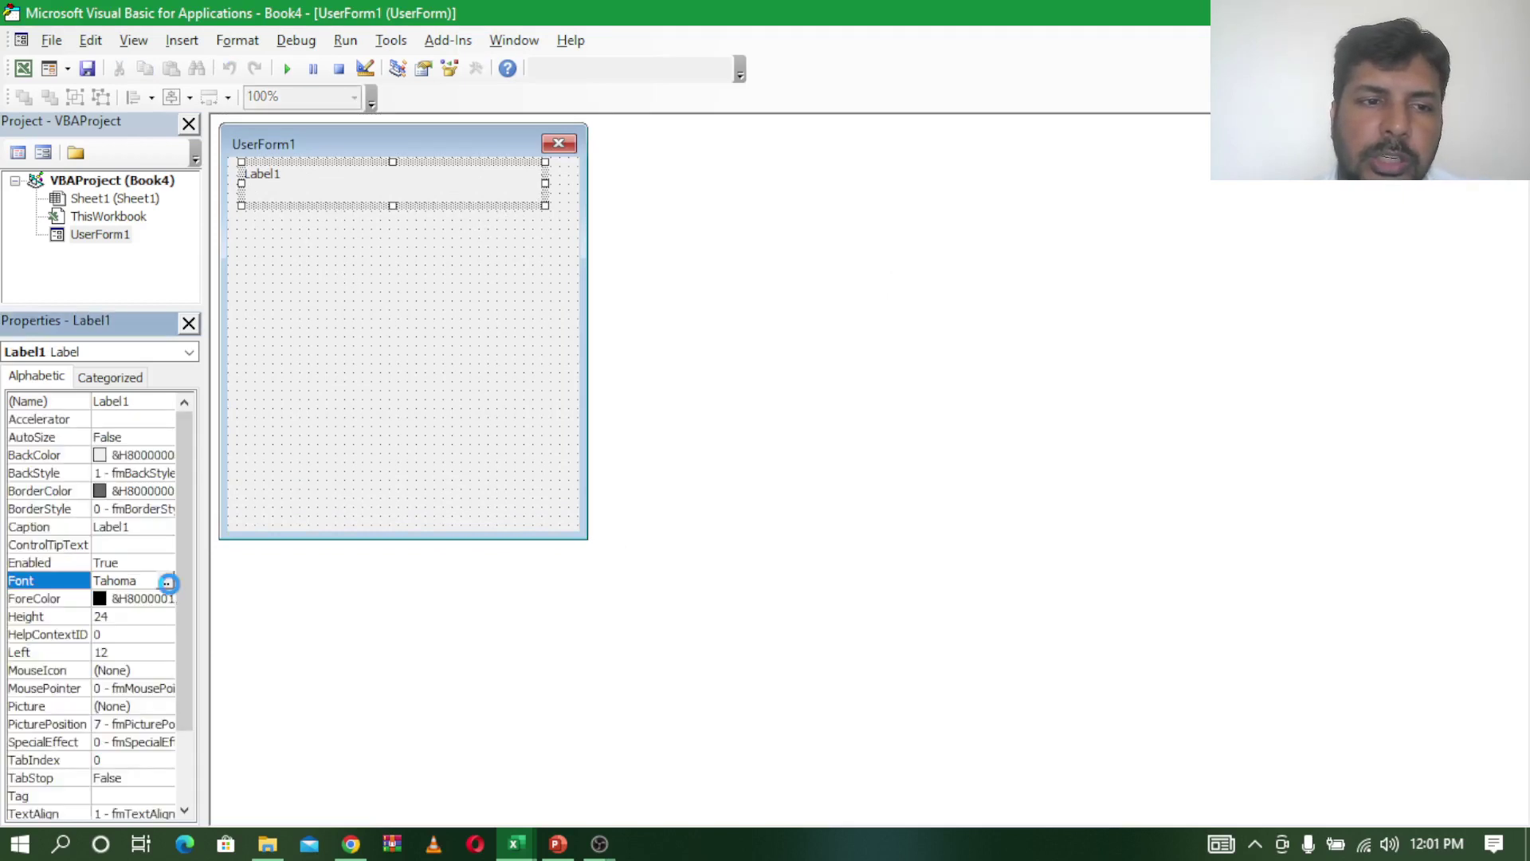
left_click(165, 581)
left_click(362, 278)
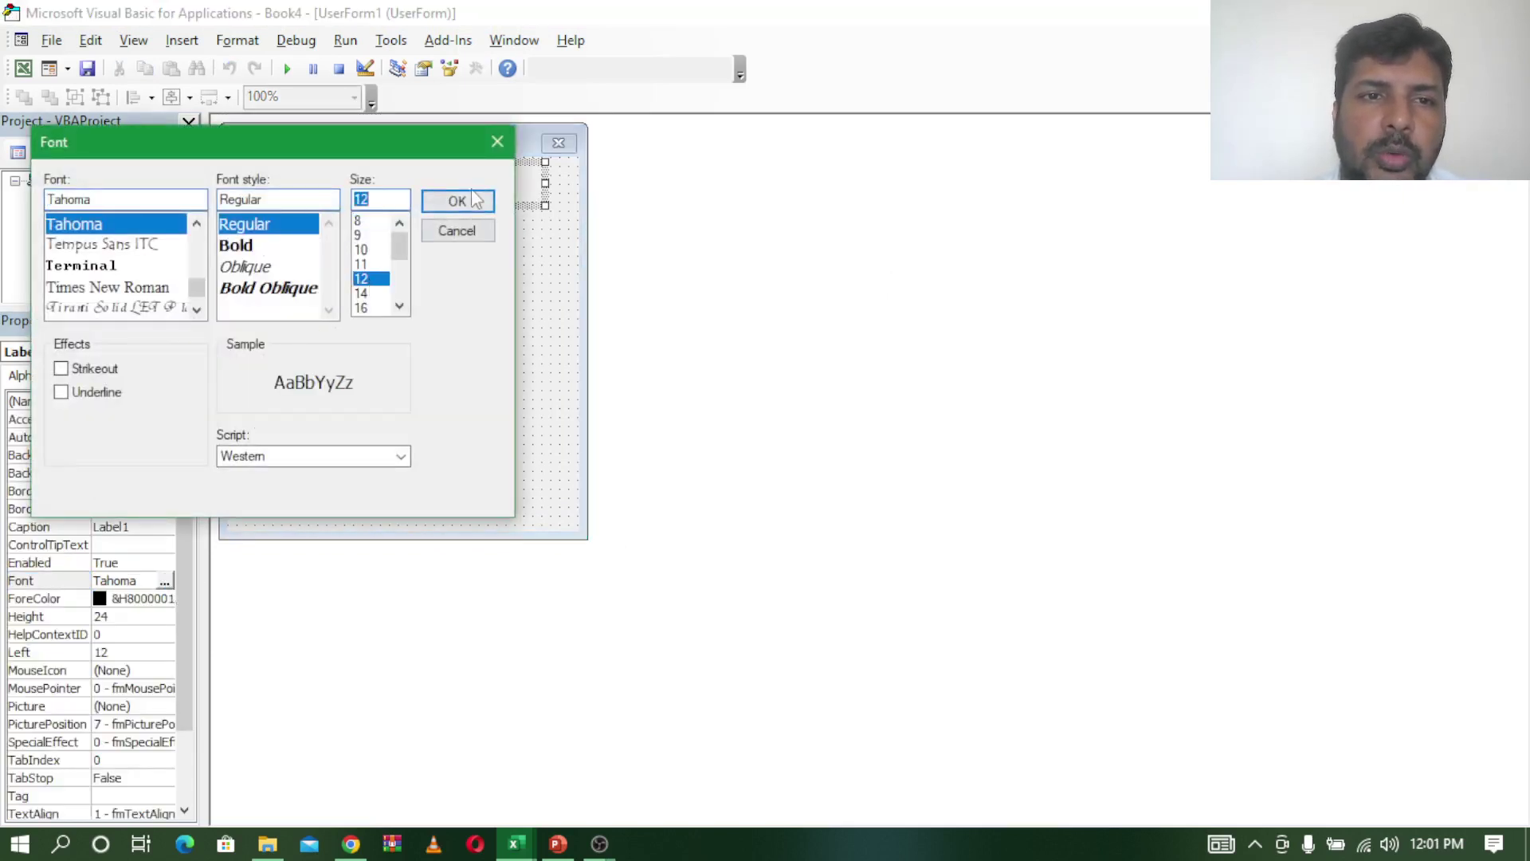
left_click(462, 202)
Step: Caption the label 'which party is going to win election?'
left_click(295, 178)
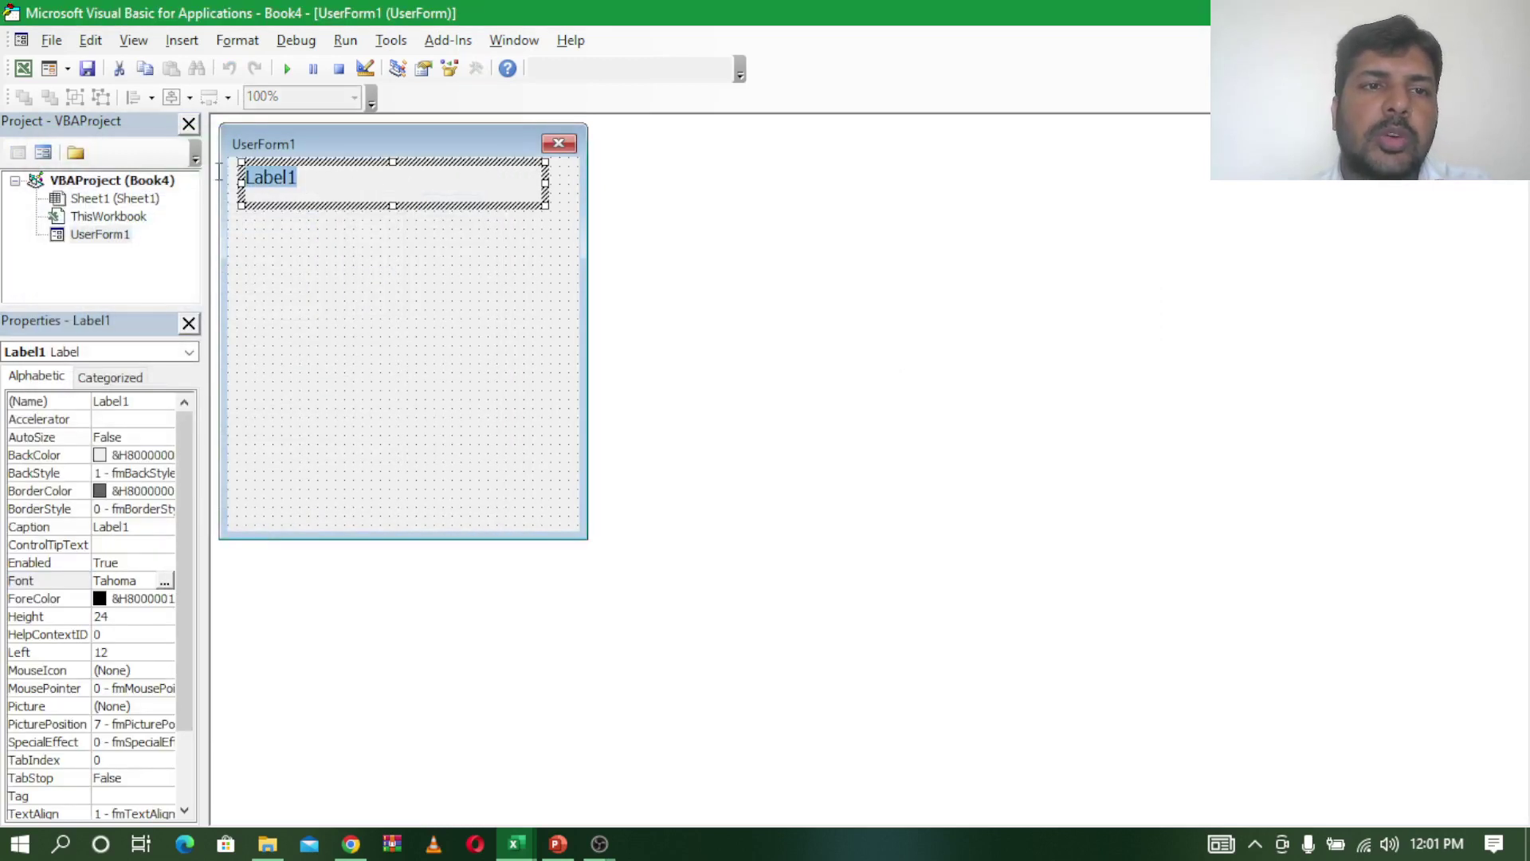
type("which party is going")
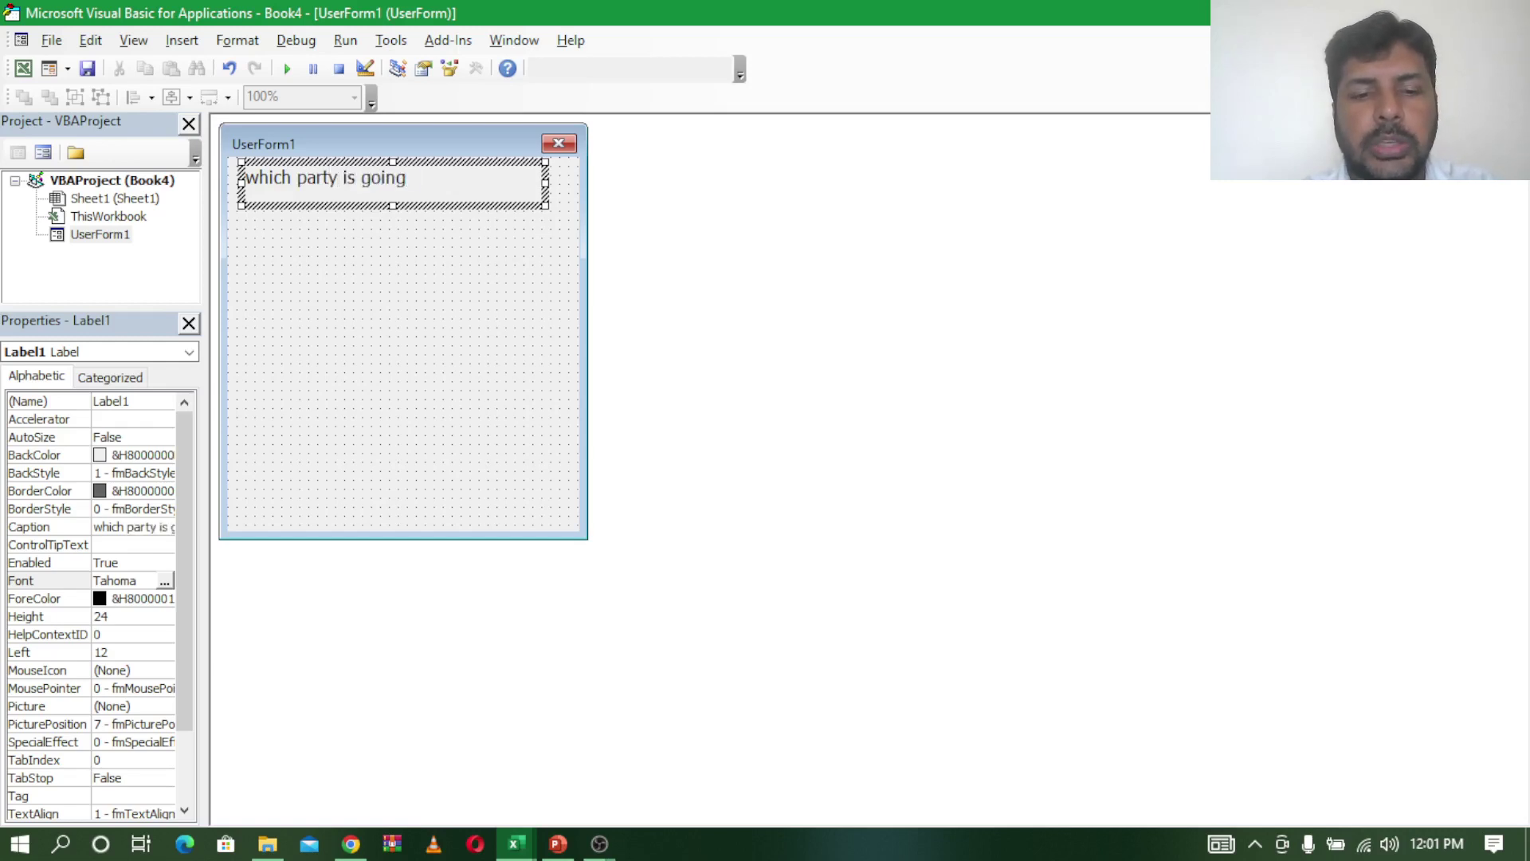
type(" to win elections")
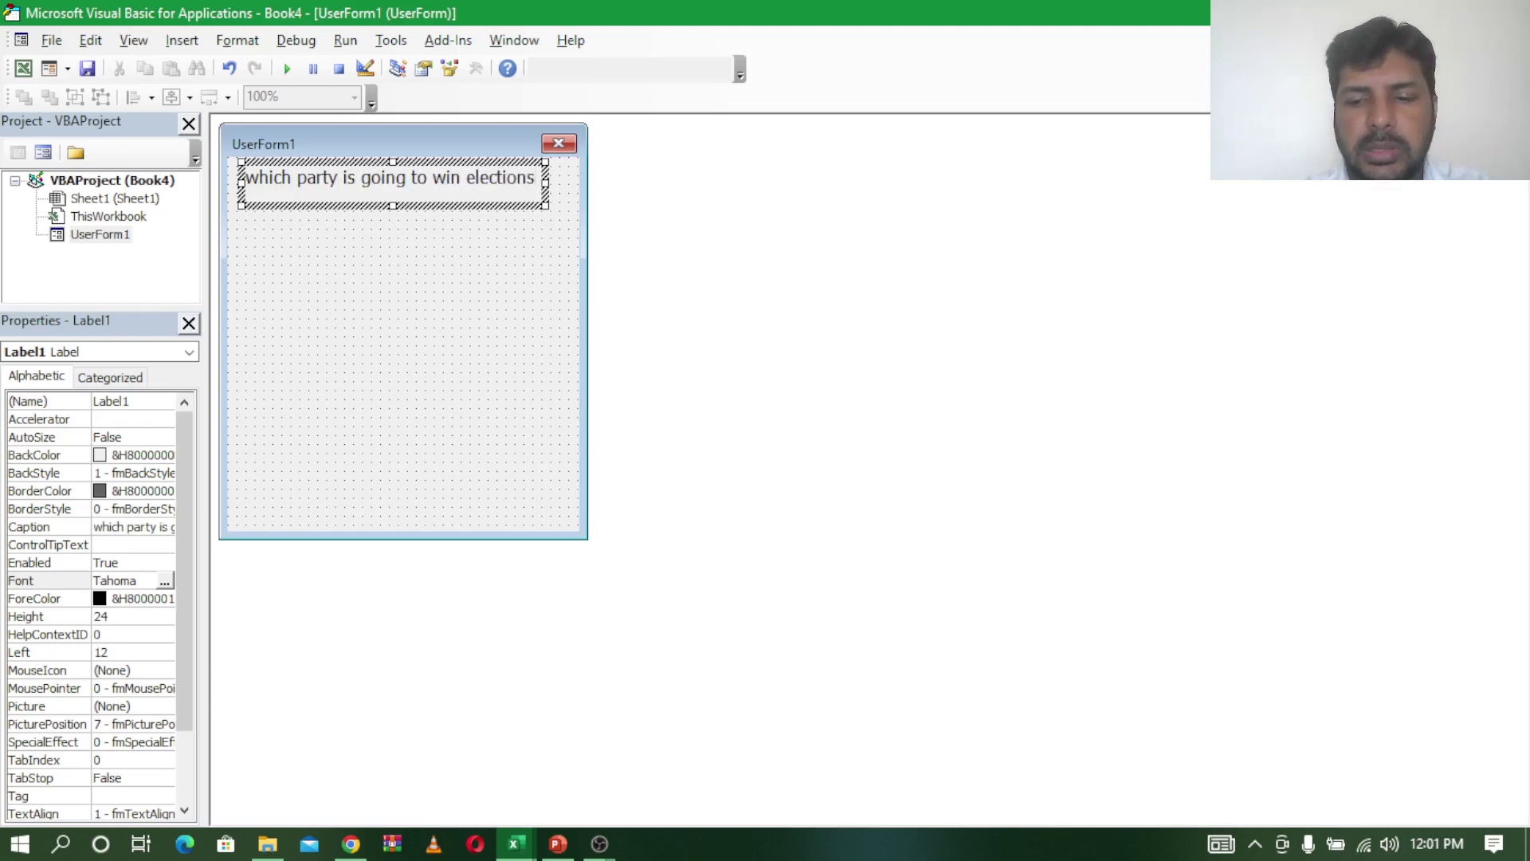
type("?")
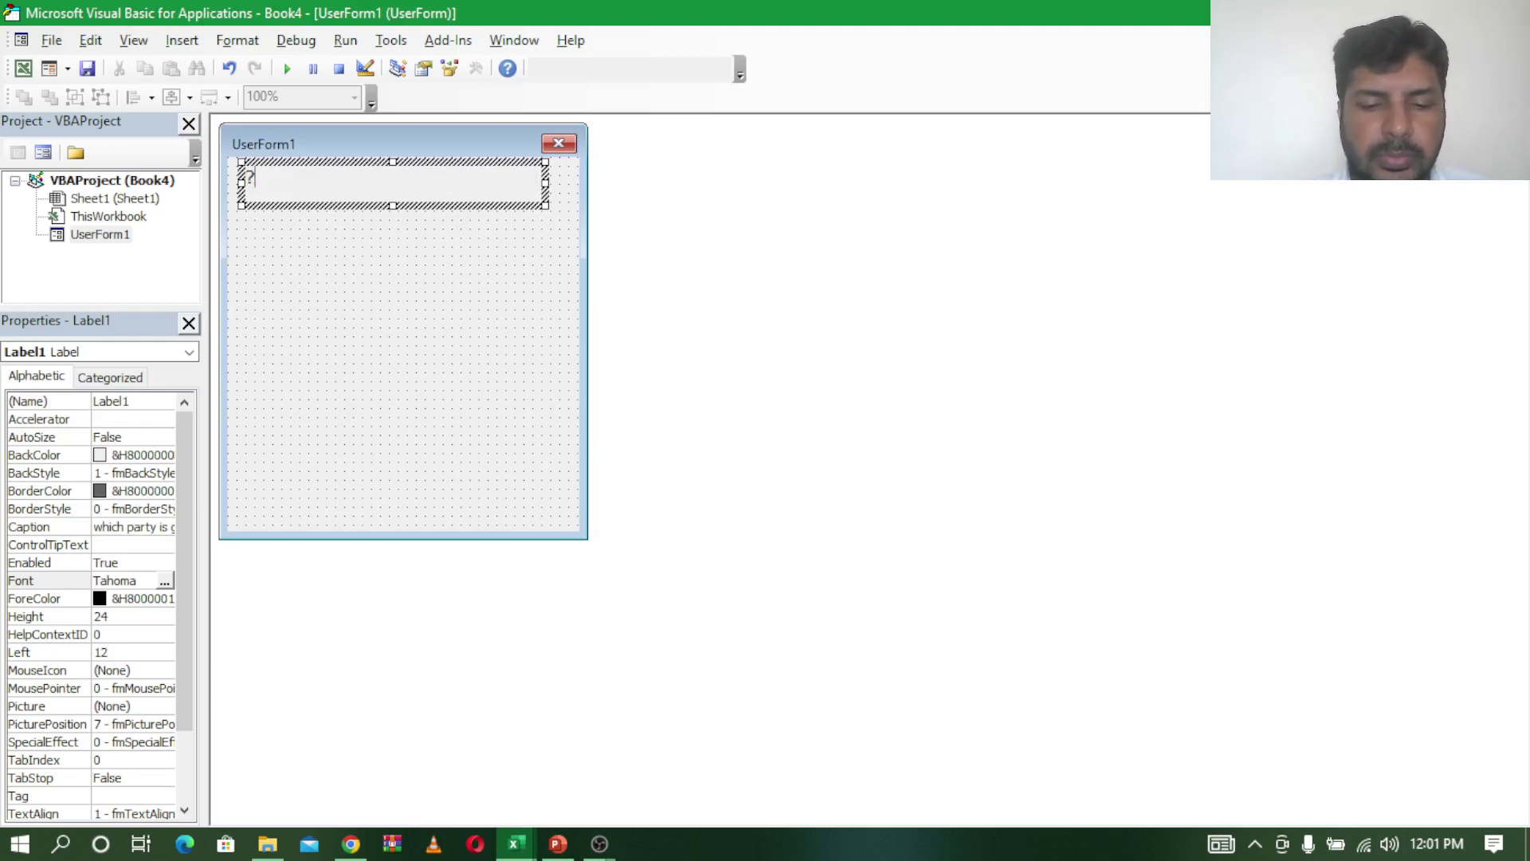
key("ctrl+z")
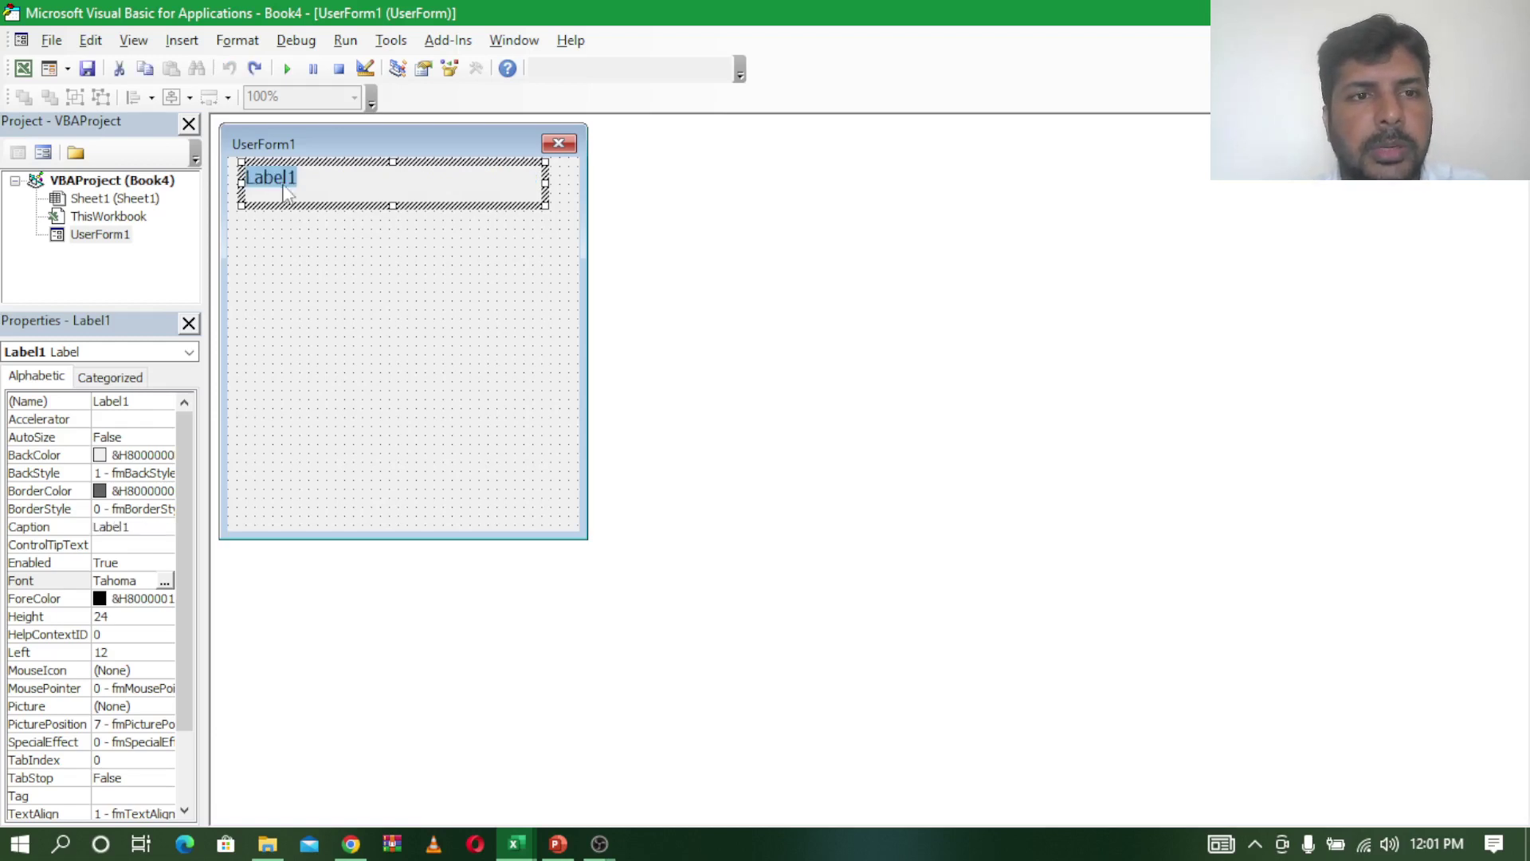
type("which ")
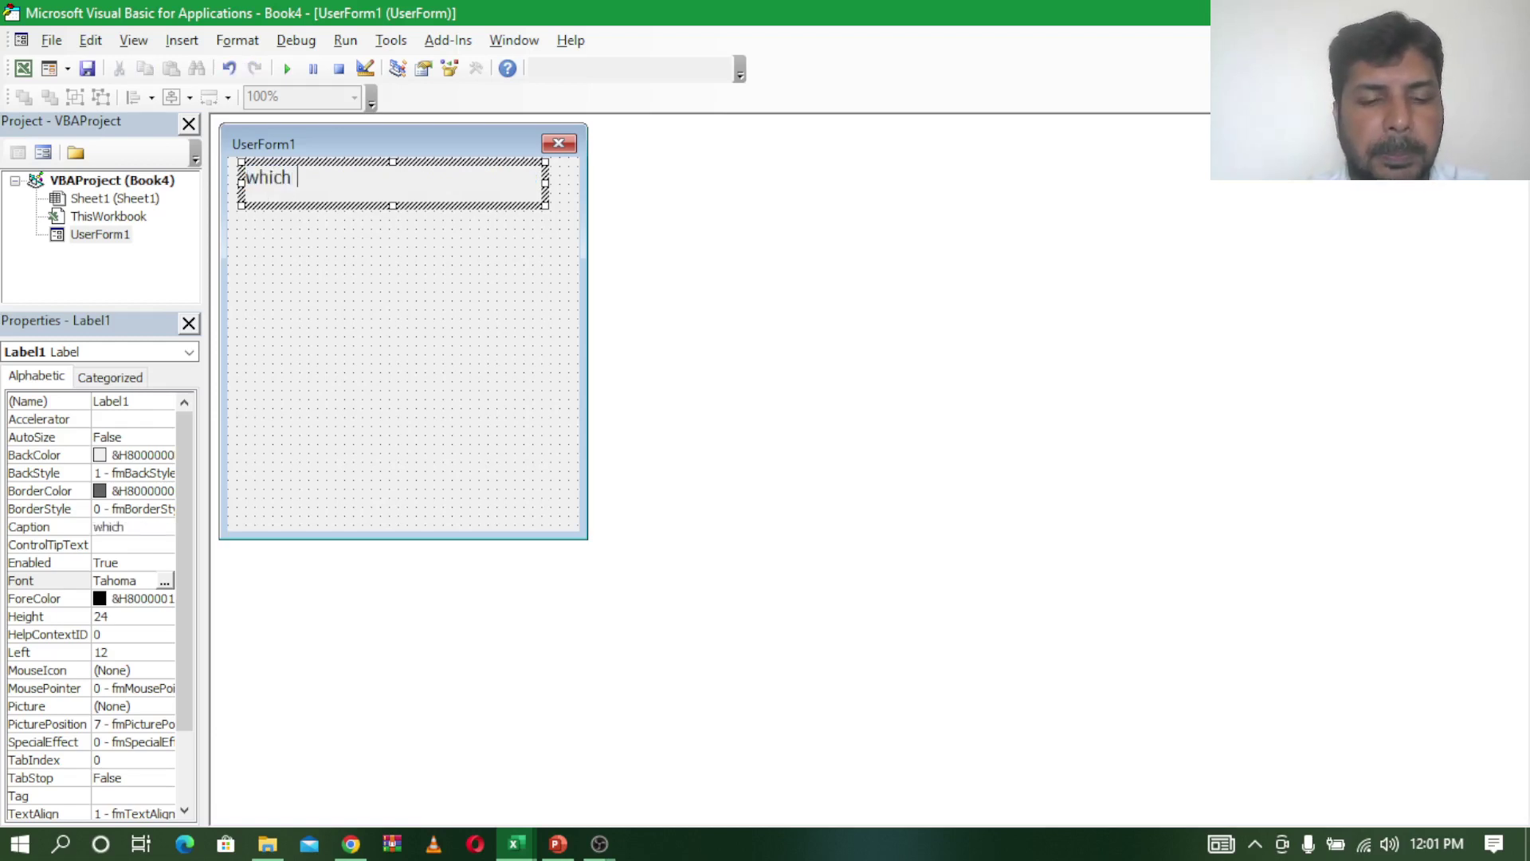
type("party is")
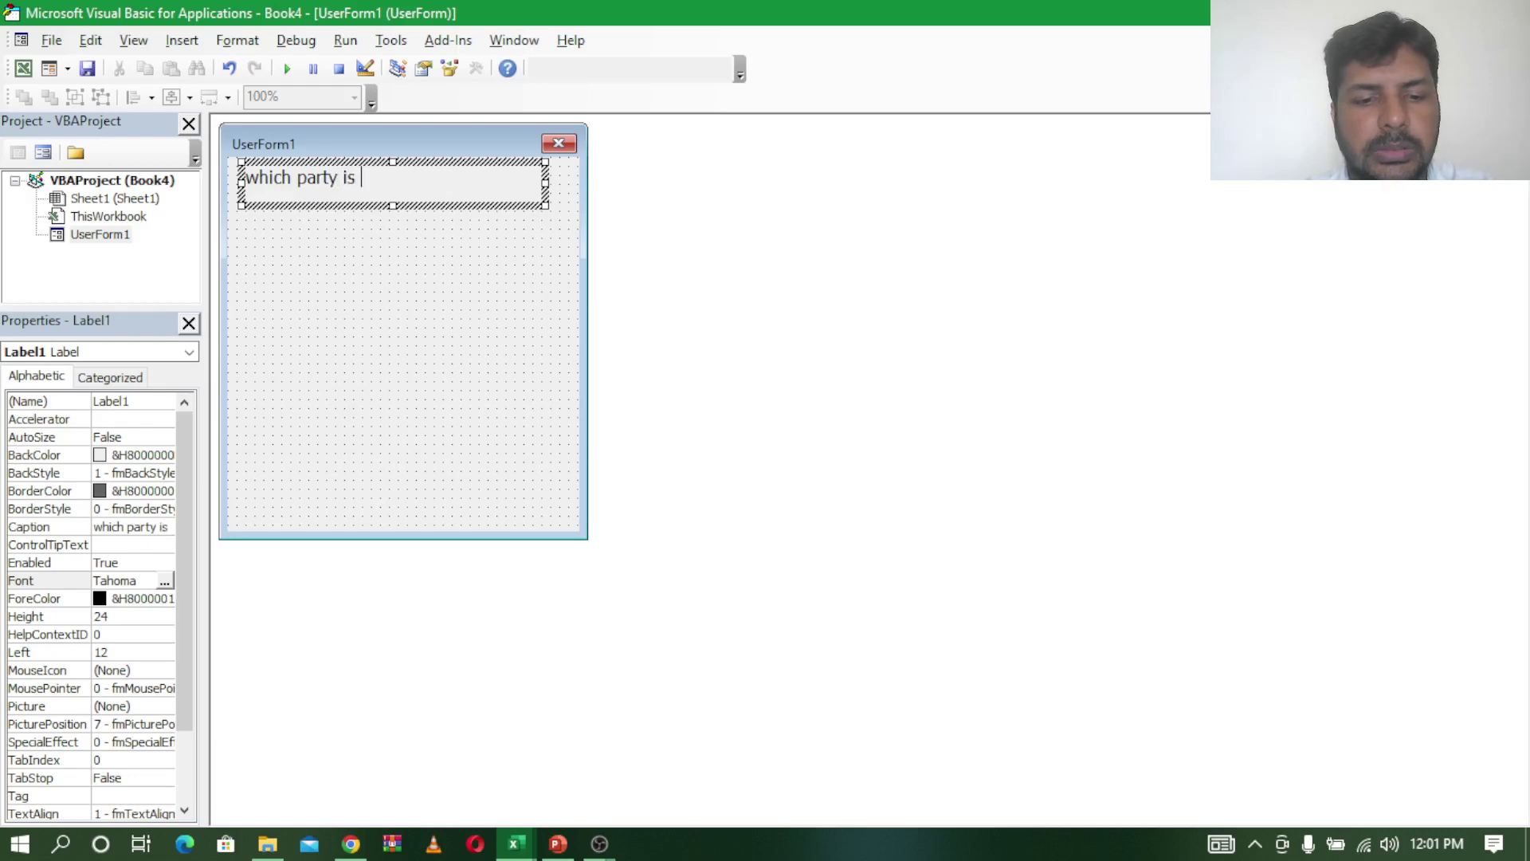
type(" yo ")
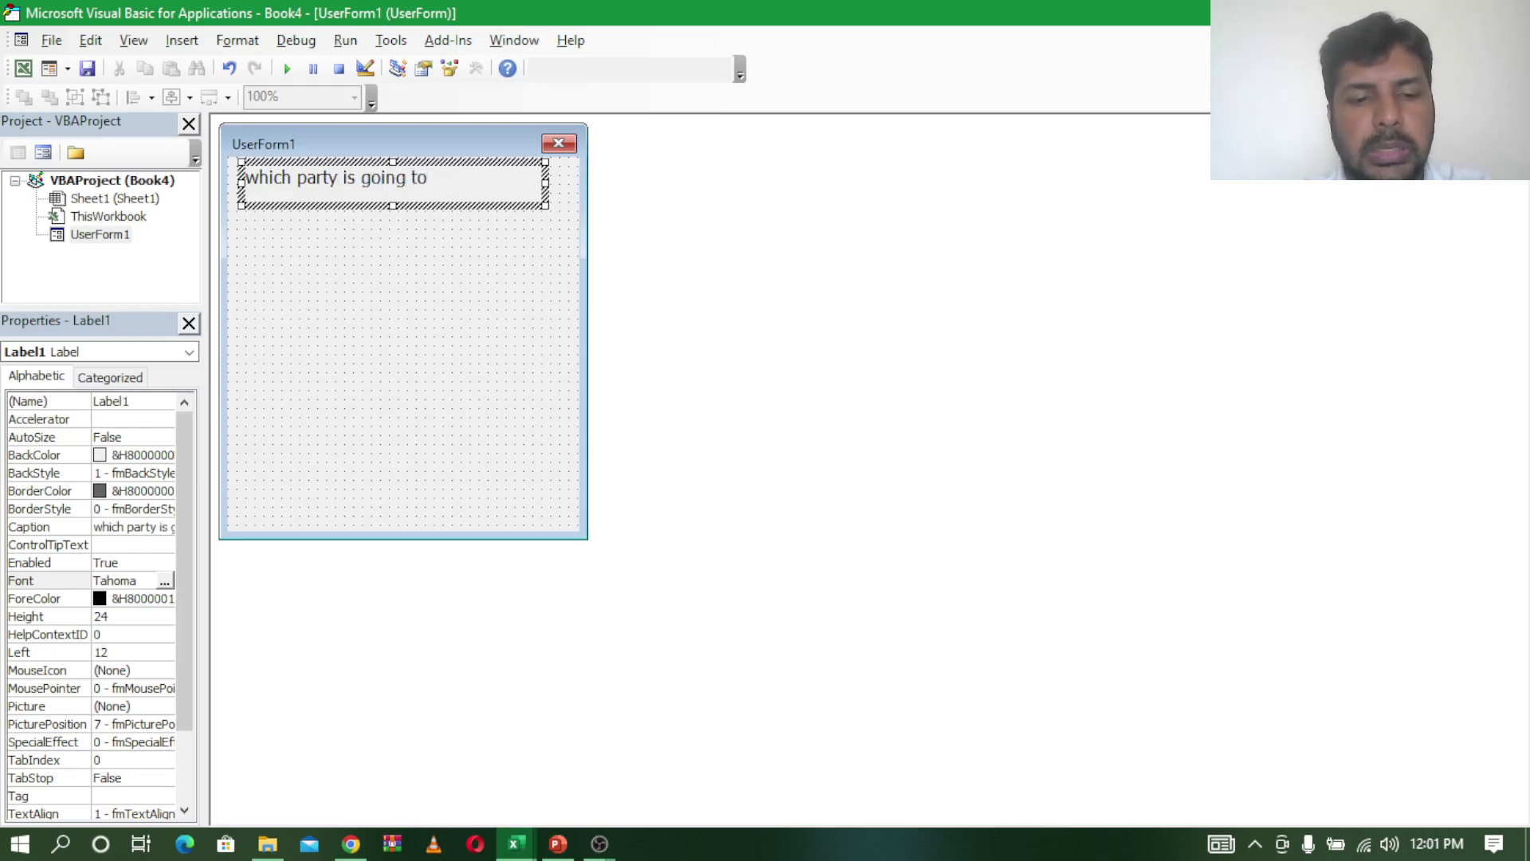
type(" wi")
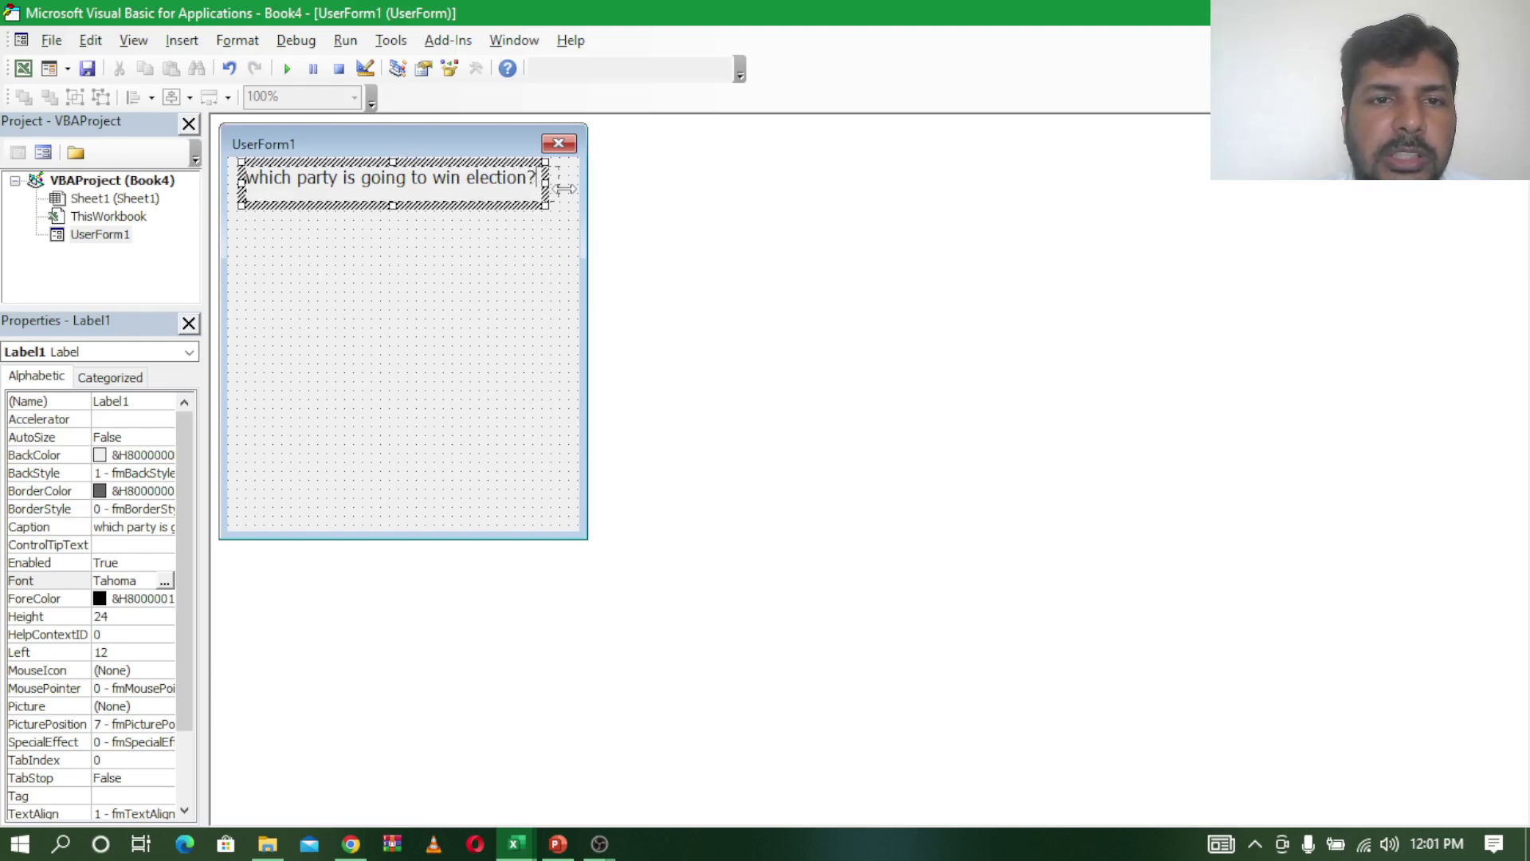
left_click(548, 230)
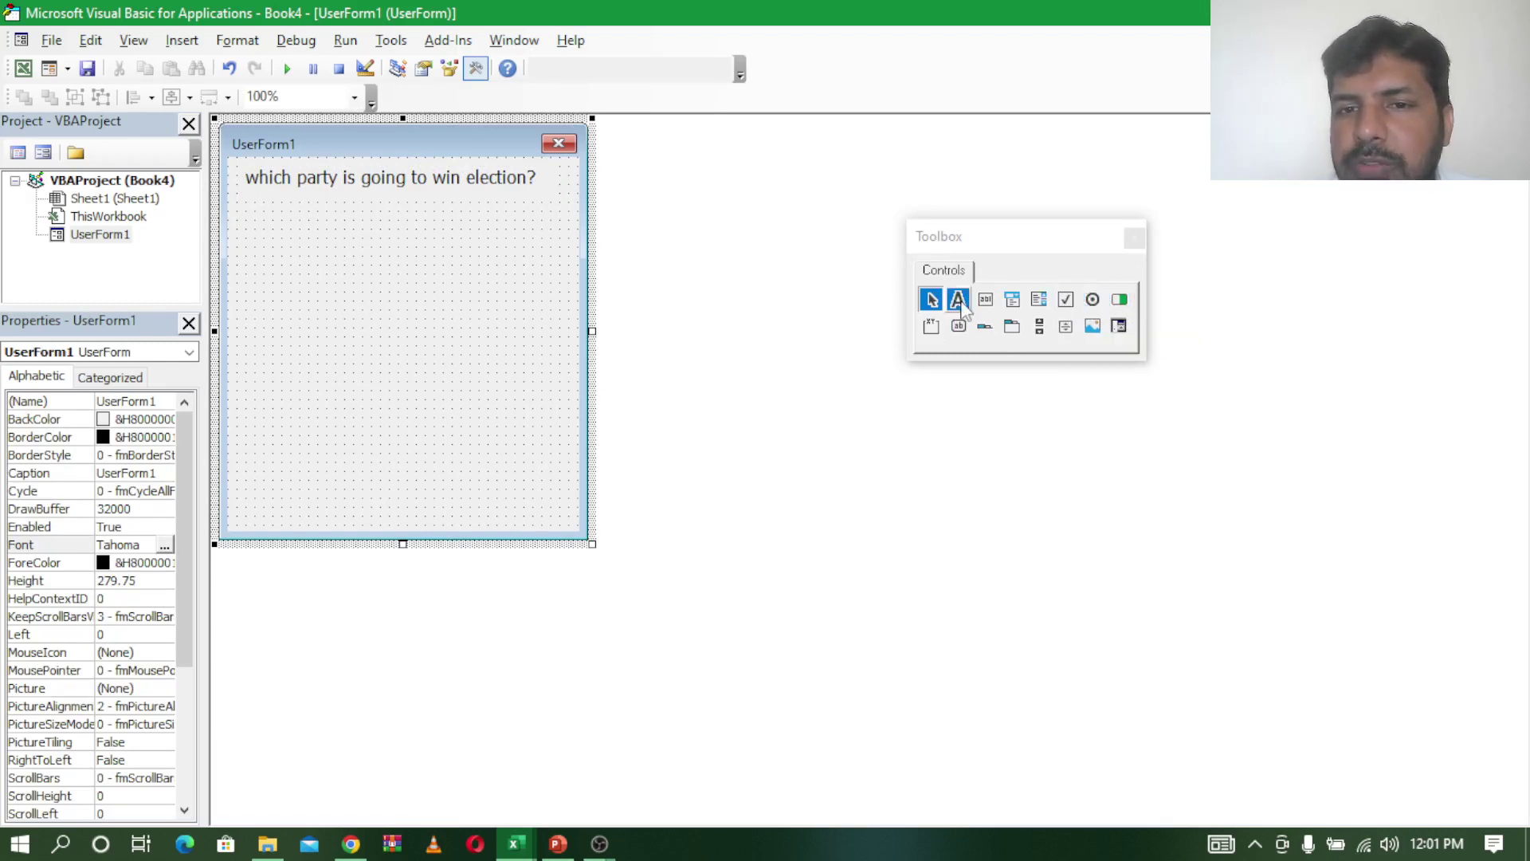
Step: Draw a check box below the question and give it font size 12
left_click(1068, 307)
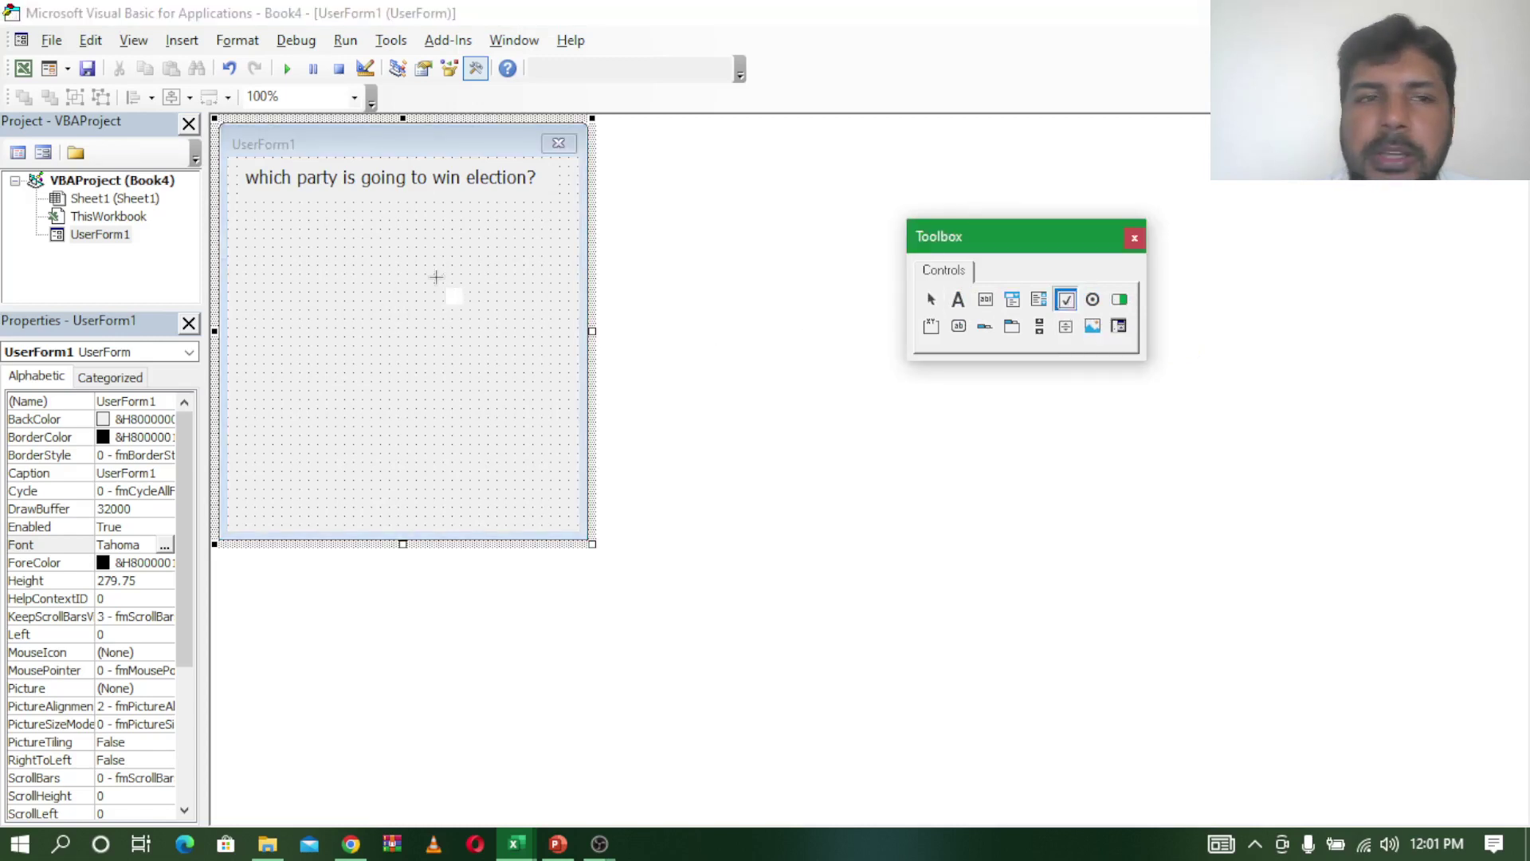
left_click_drag(251, 223, 488, 269)
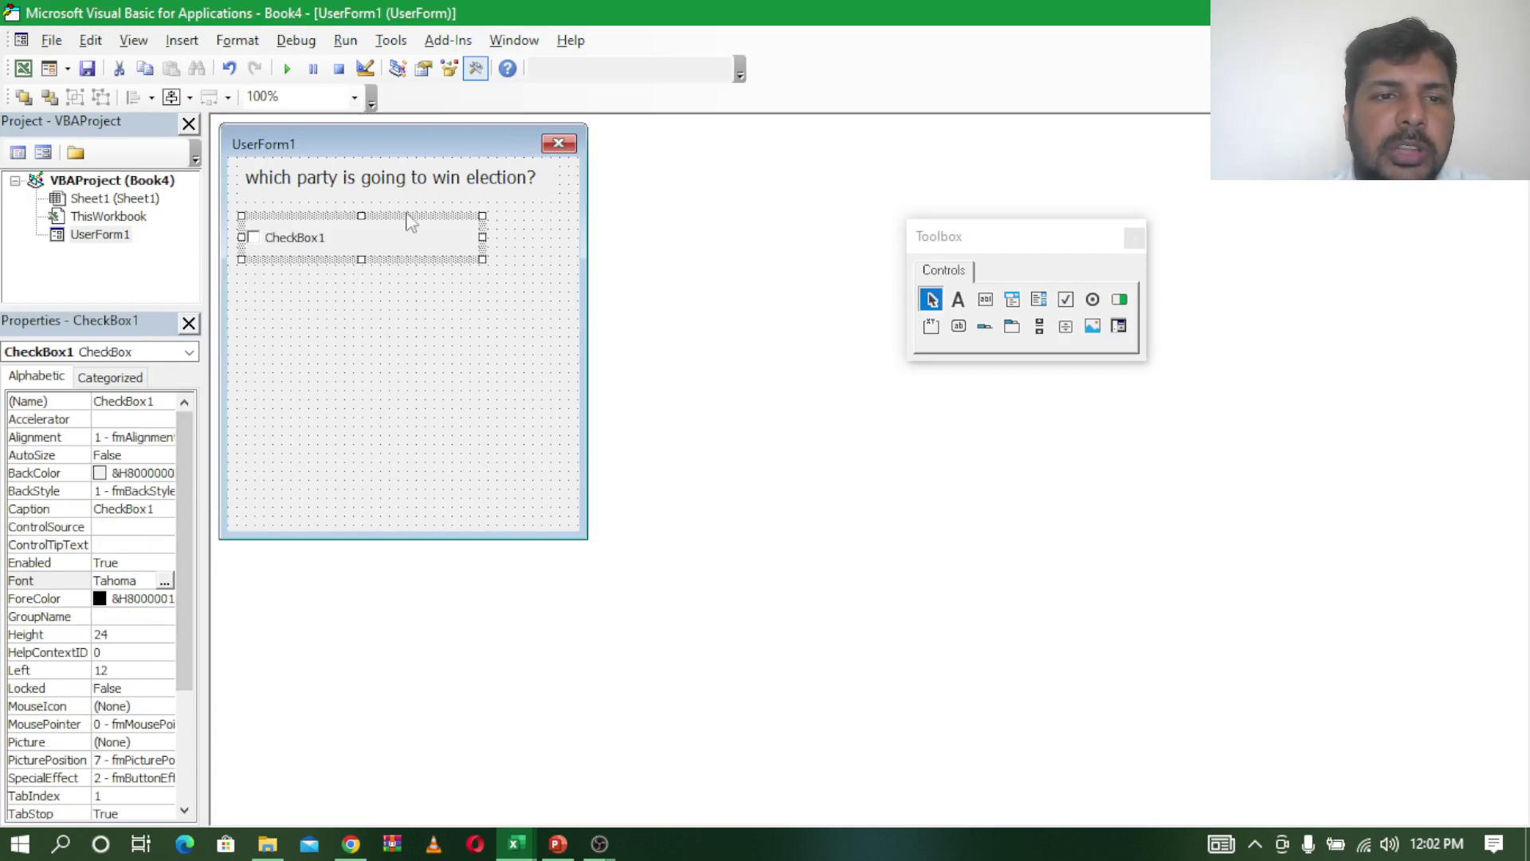
left_click(164, 579)
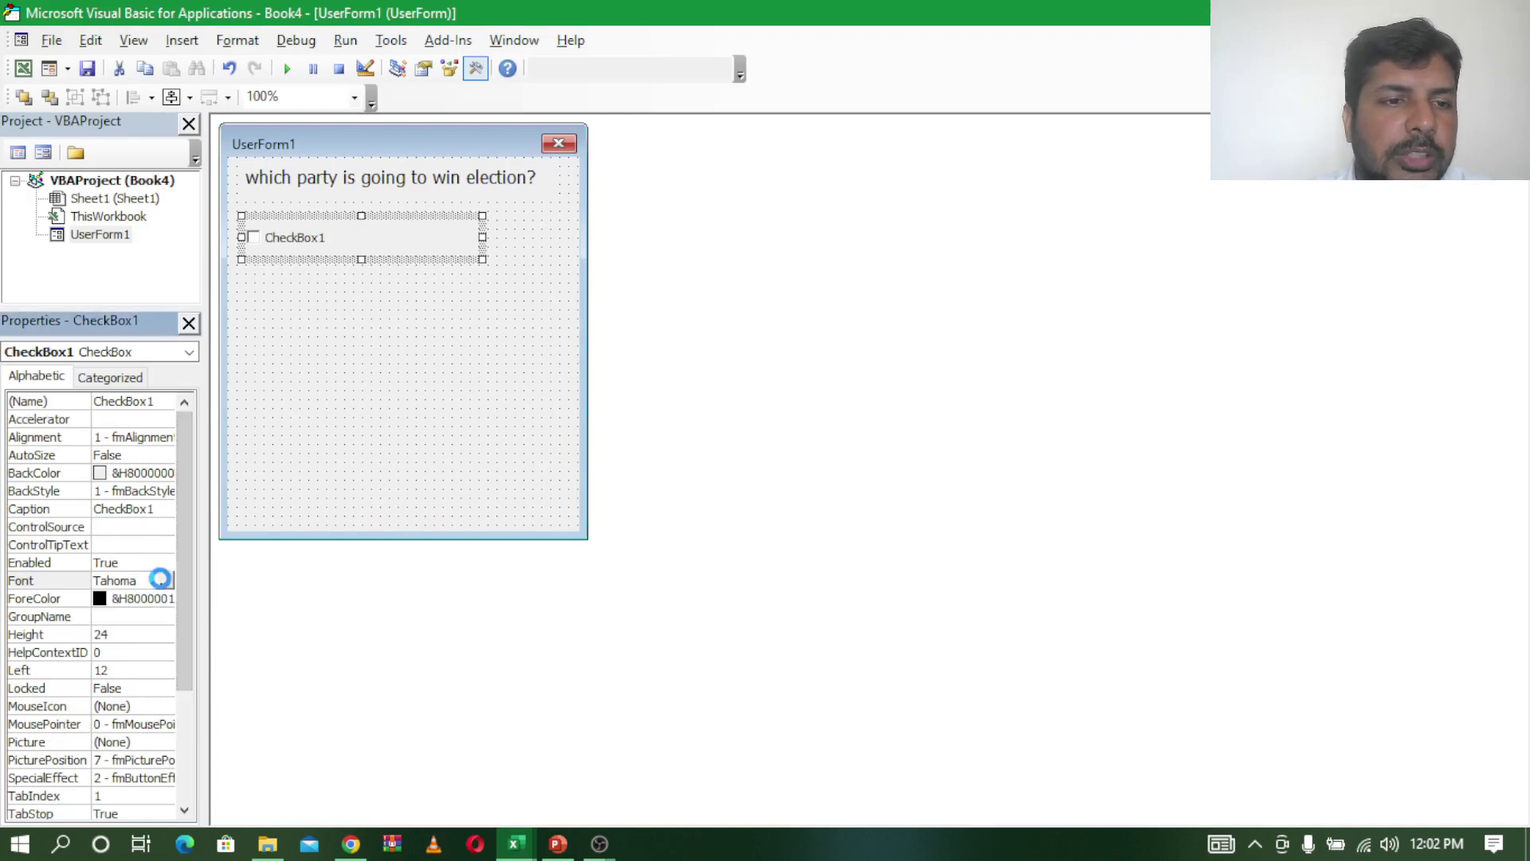
left_click(368, 278)
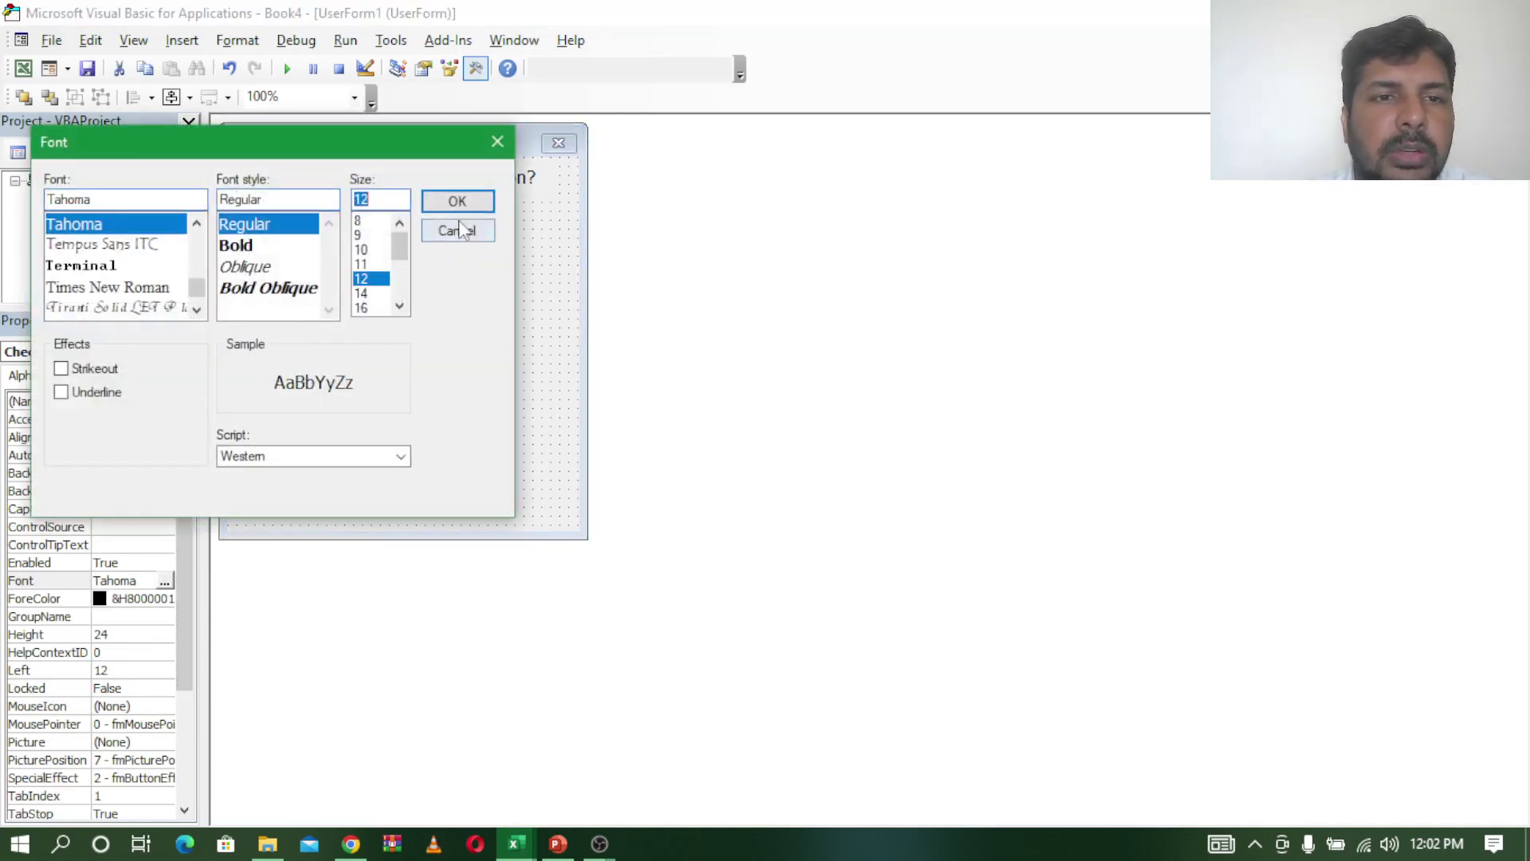
left_click(458, 201)
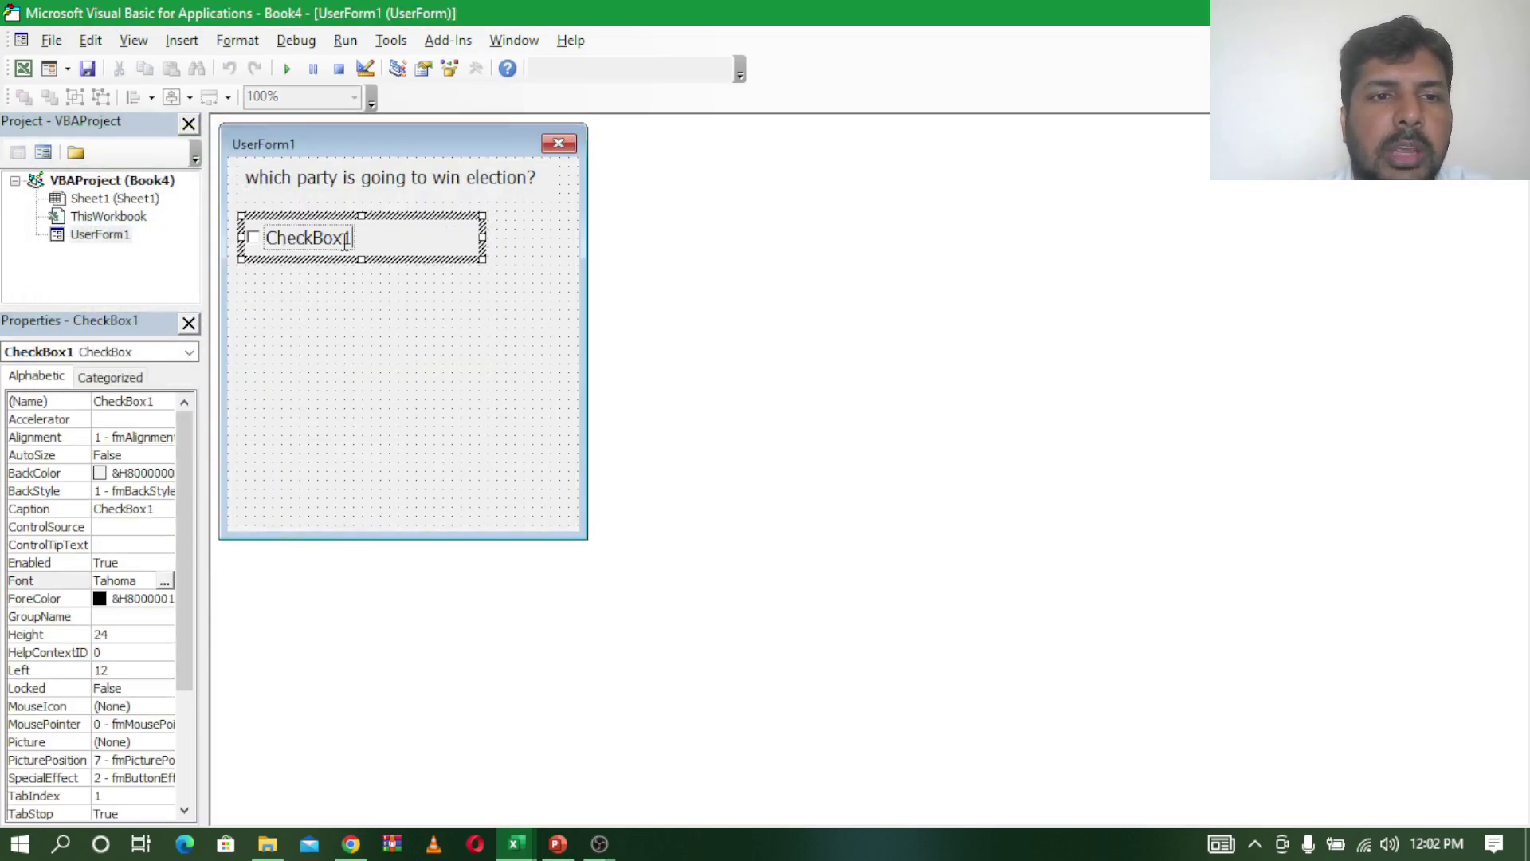
Step: Change the check box caption to 'A Party'
key("BackSpace")
key("BackSpace")
key("BackSpace")
key("BackSpace")
key("BackSpace")
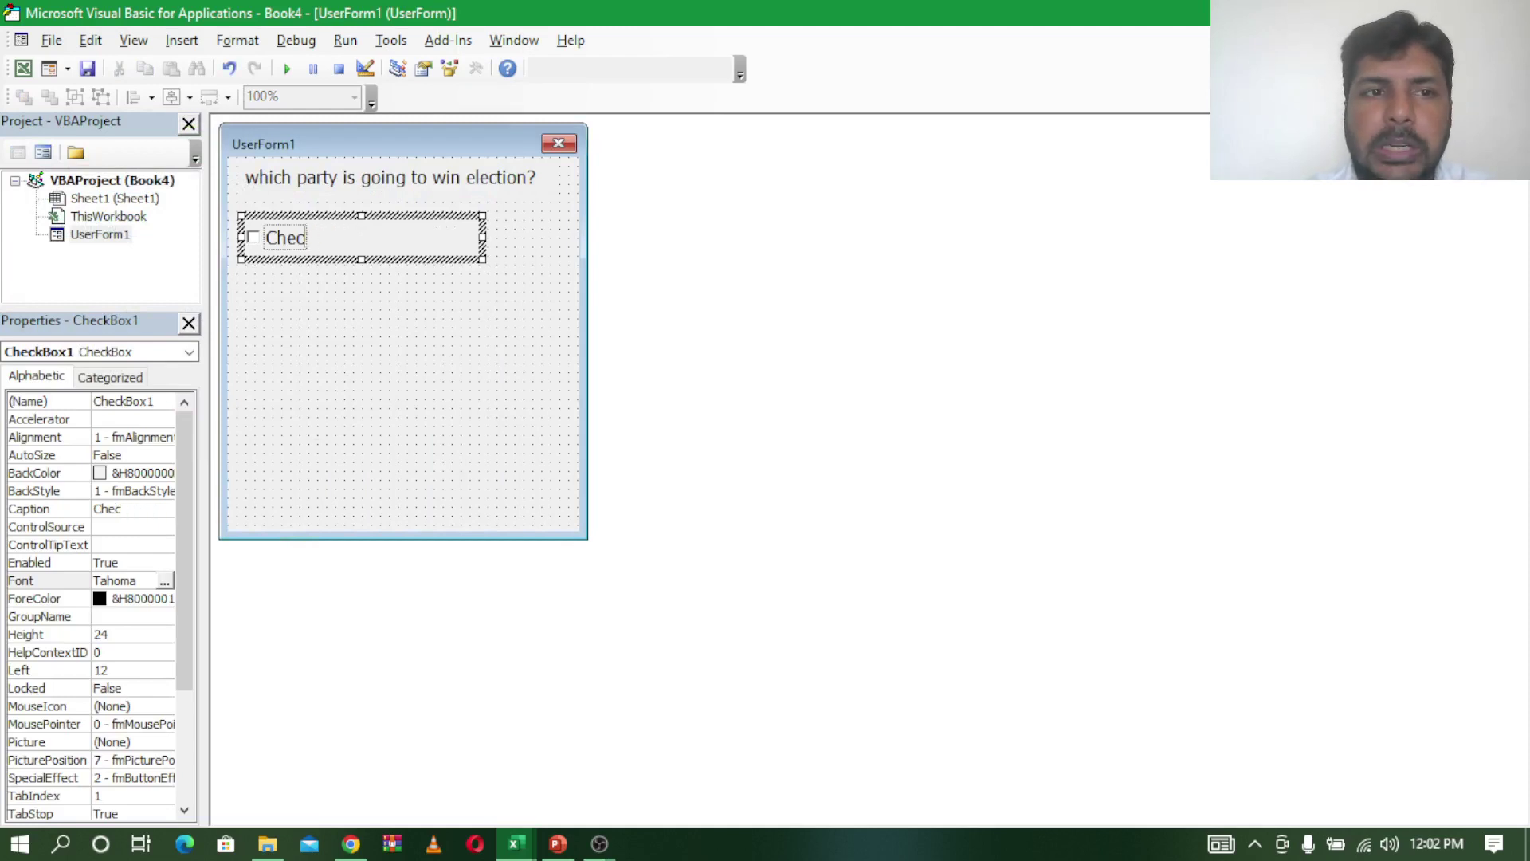
key("BackSpace")
key("BackSpace")
key("BackSpace")
key("BackSpace")
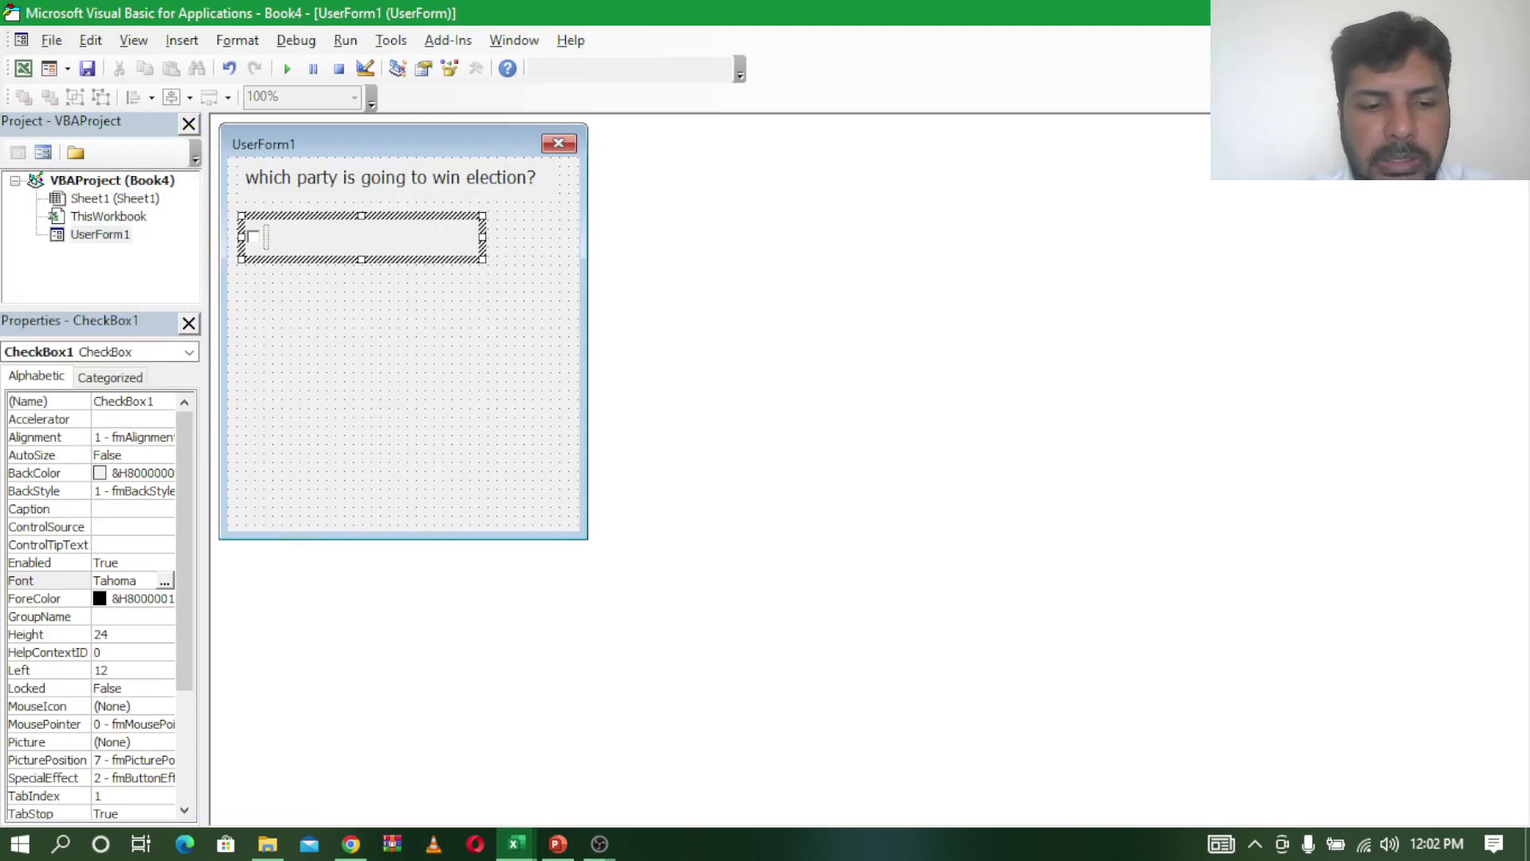
type("A part")
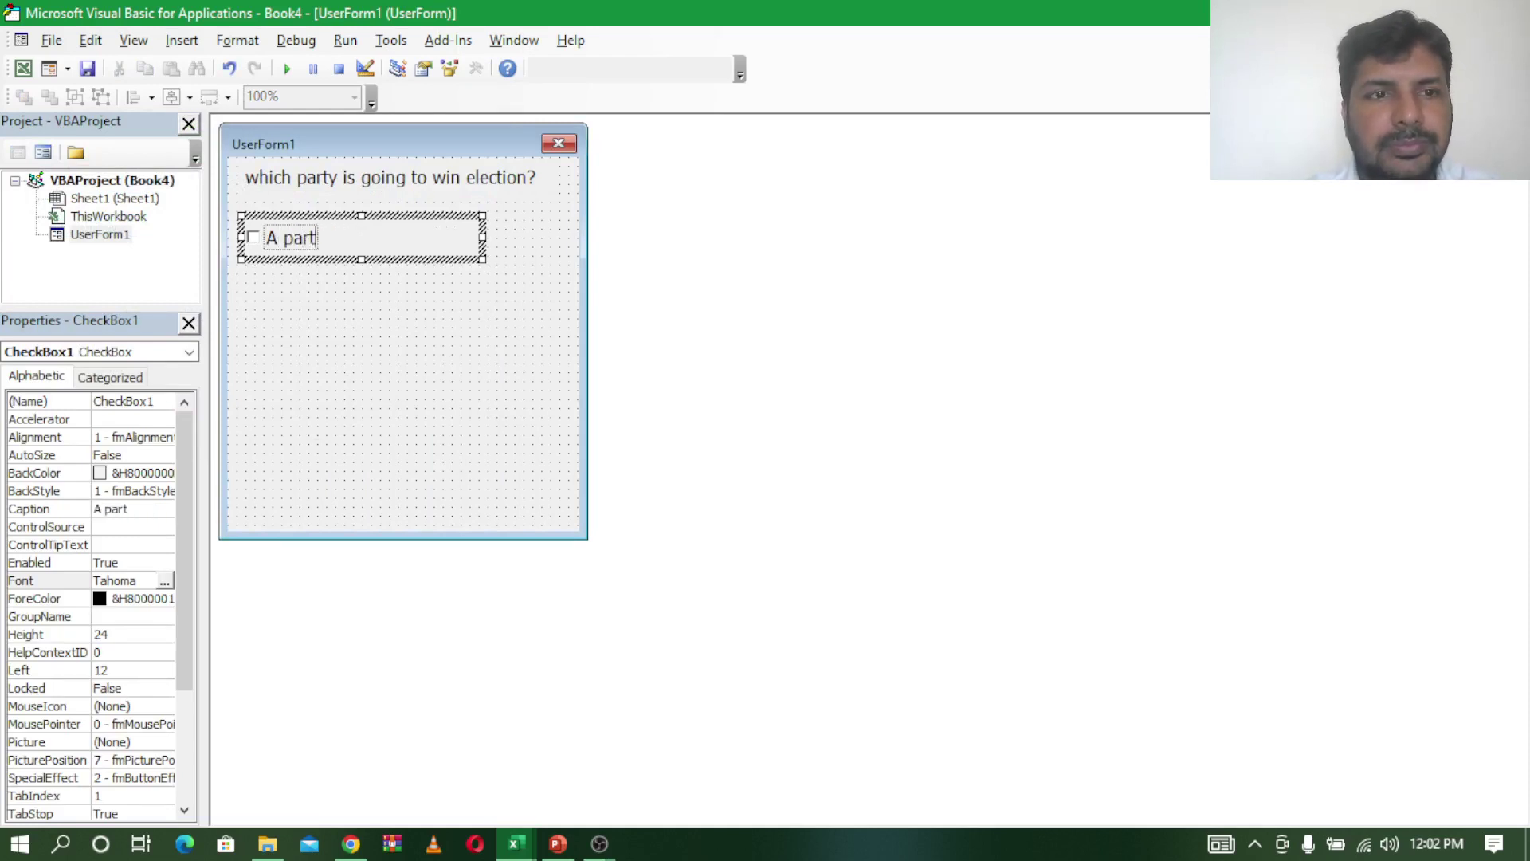
type("y")
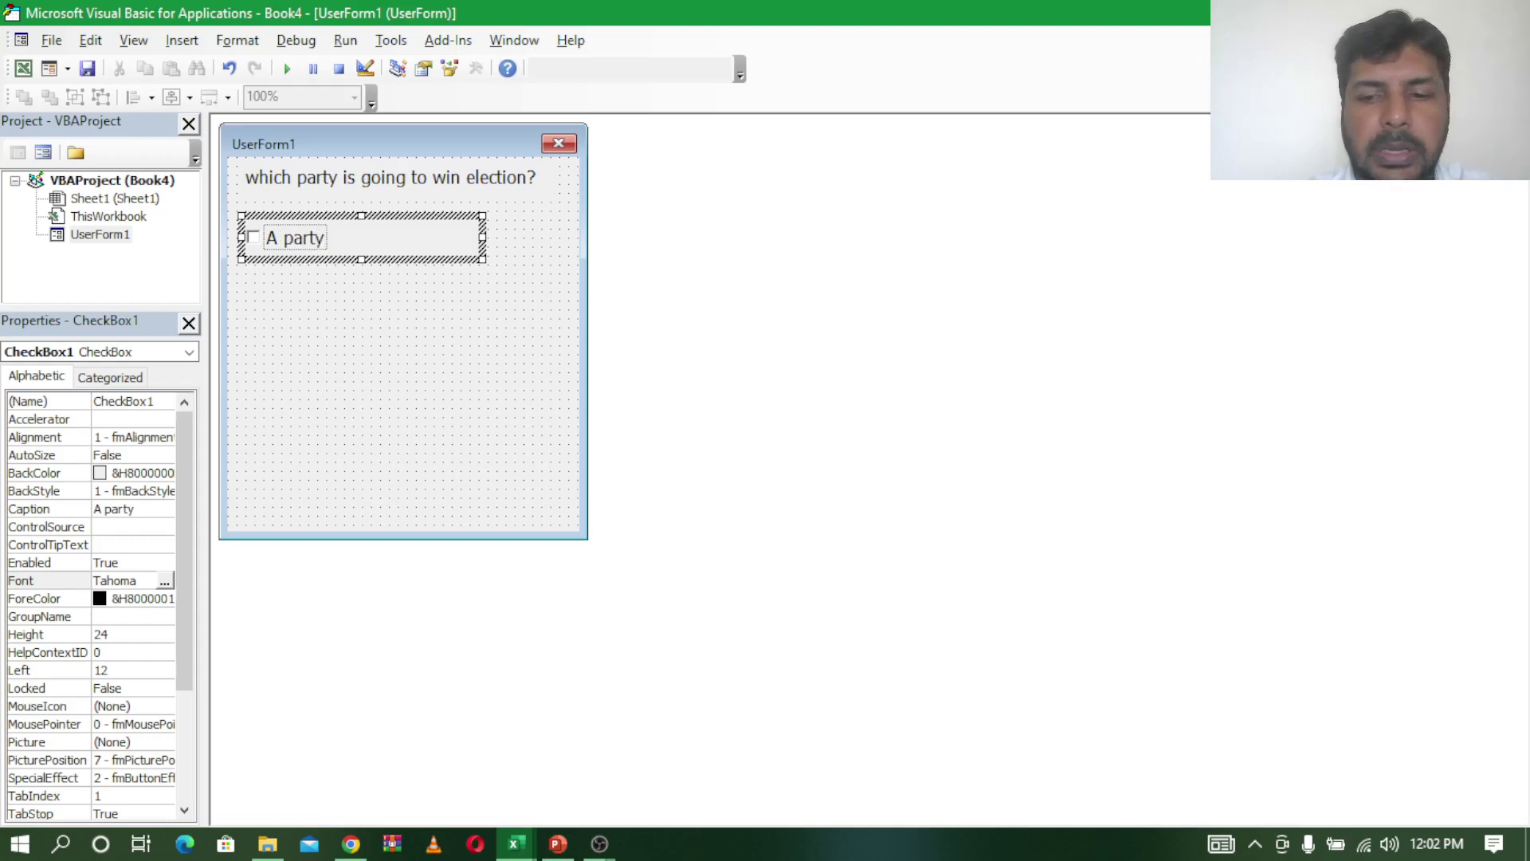
key("BackSpace")
key("BackSpace")
key("BackSpace")
key("BackSpace")
key("BackSpace")
type("P")
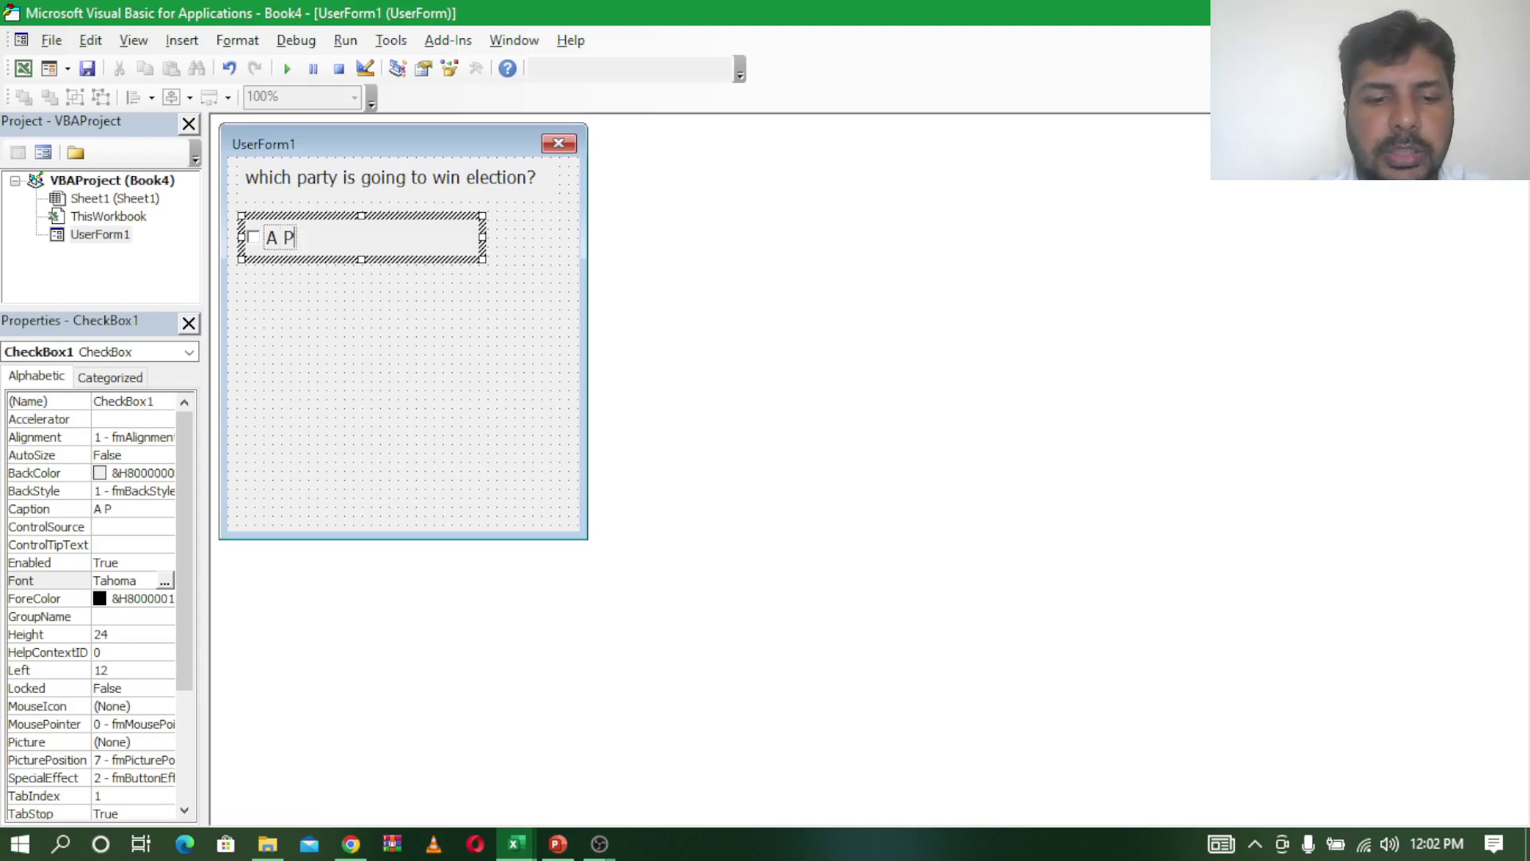
type("arty")
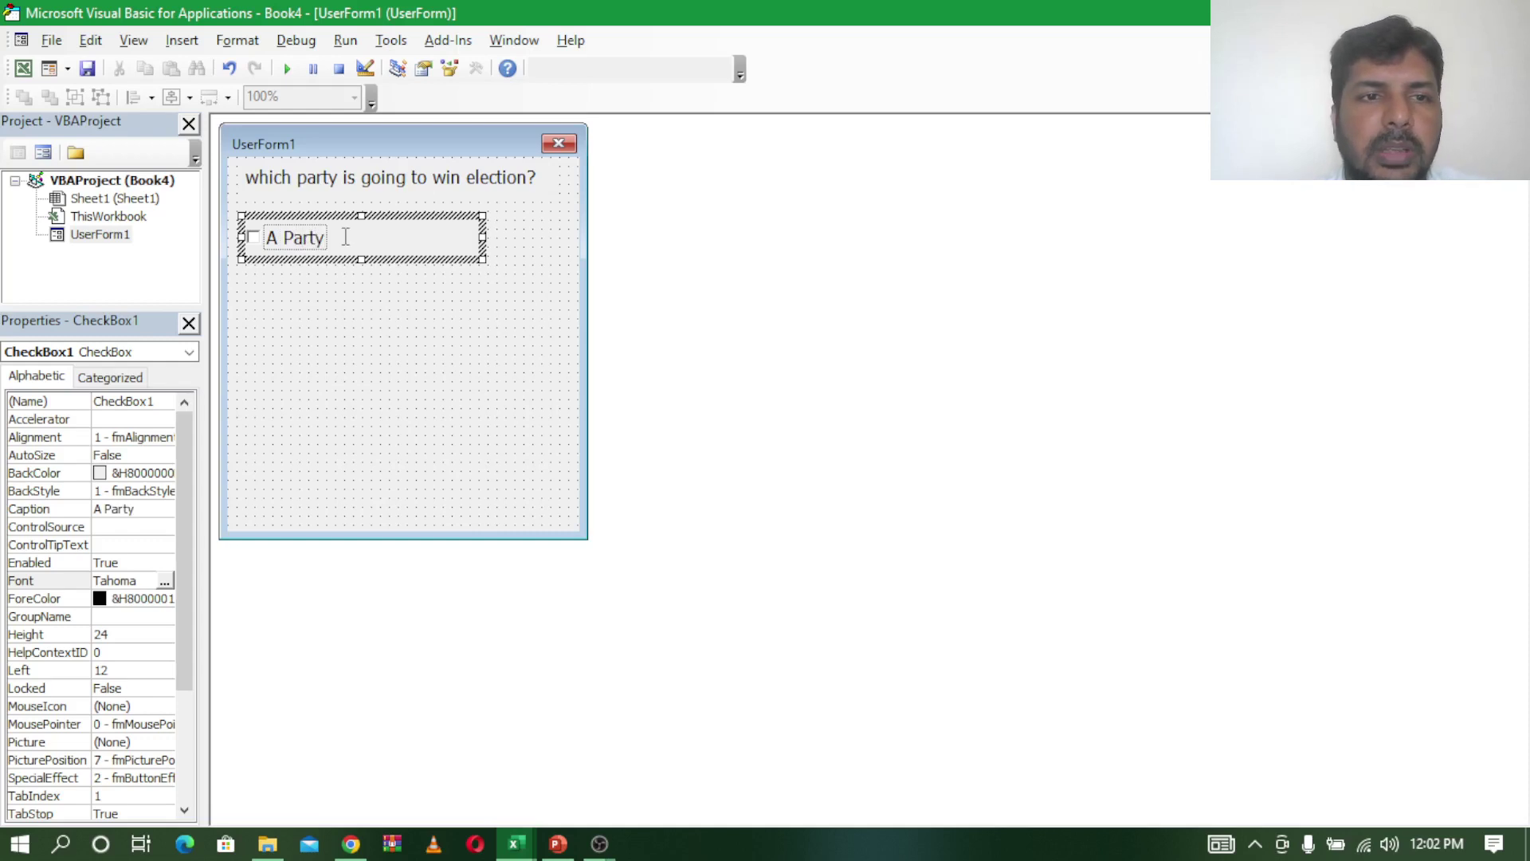
left_click(345, 303)
left_click(335, 258)
Step: Duplicate the A Party check box below it and recaption the copy 'B Party'
left_click(347, 212)
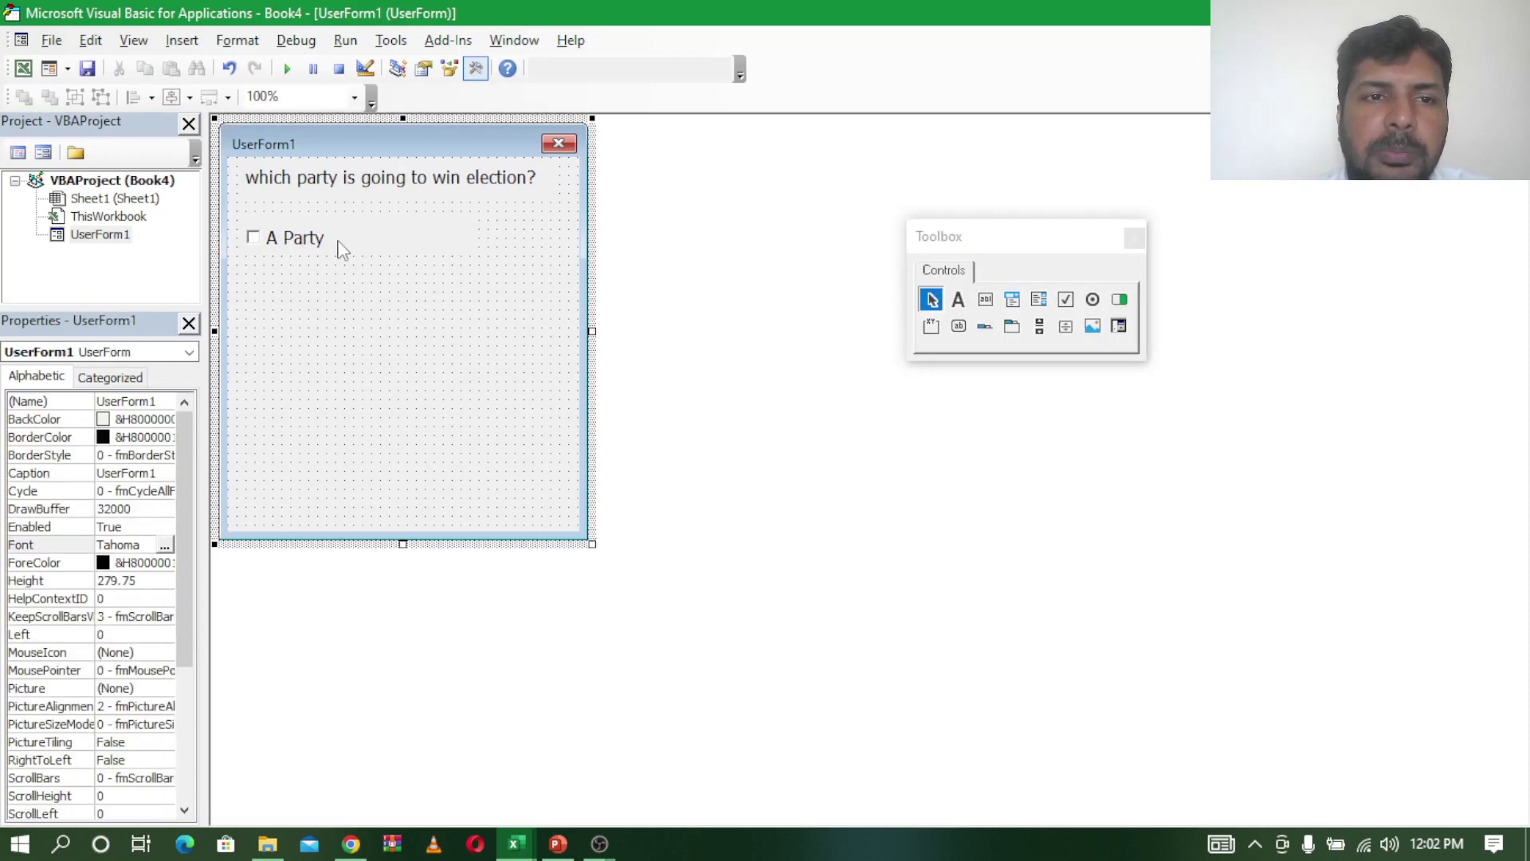
left_click(337, 243)
left_click(342, 212)
left_click(339, 236)
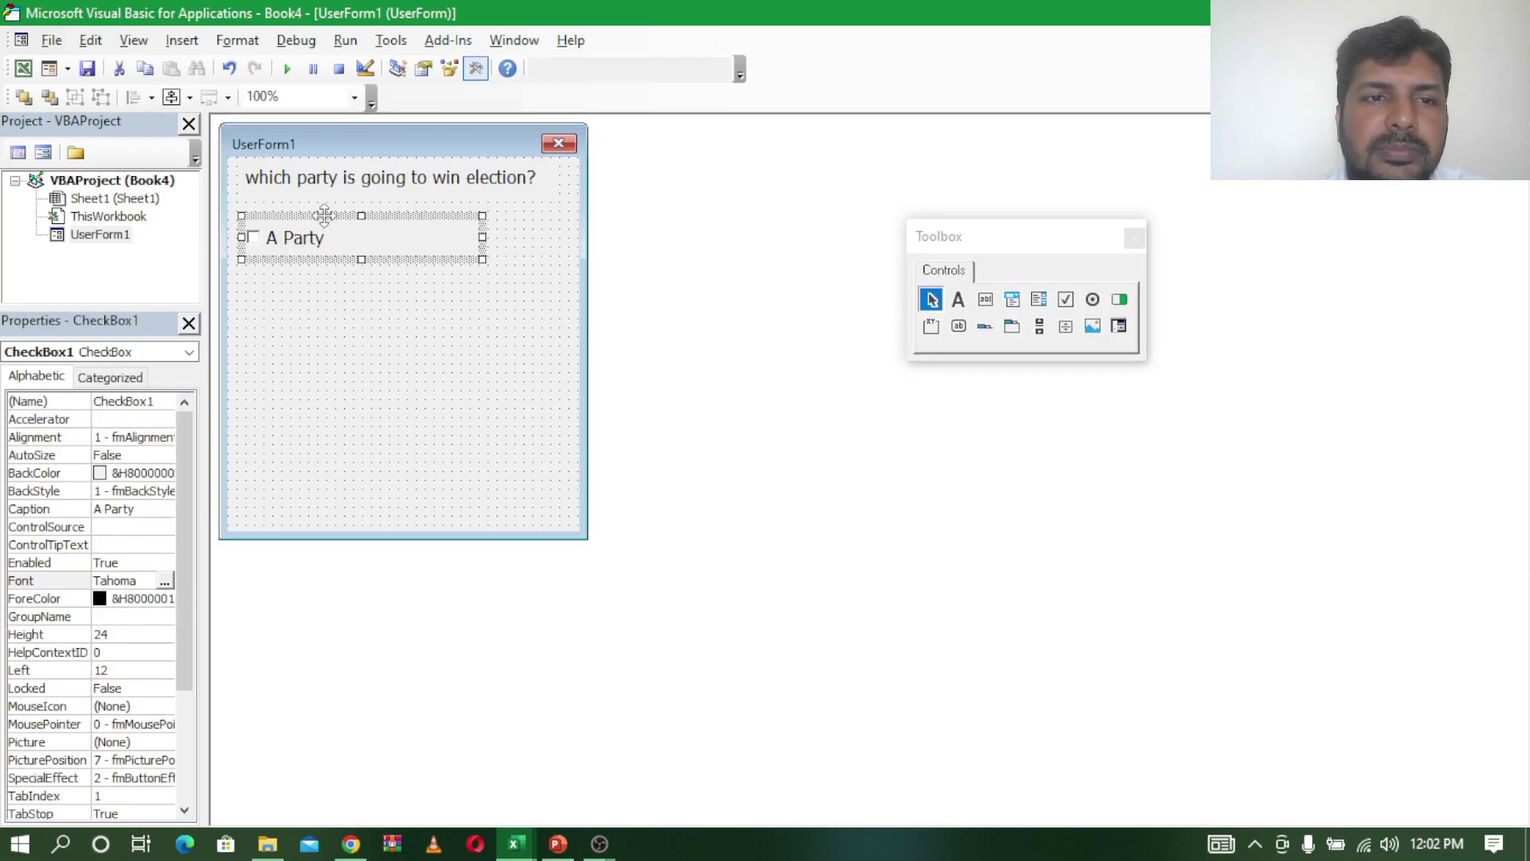
key("ctrl+c")
key("ctrl+v")
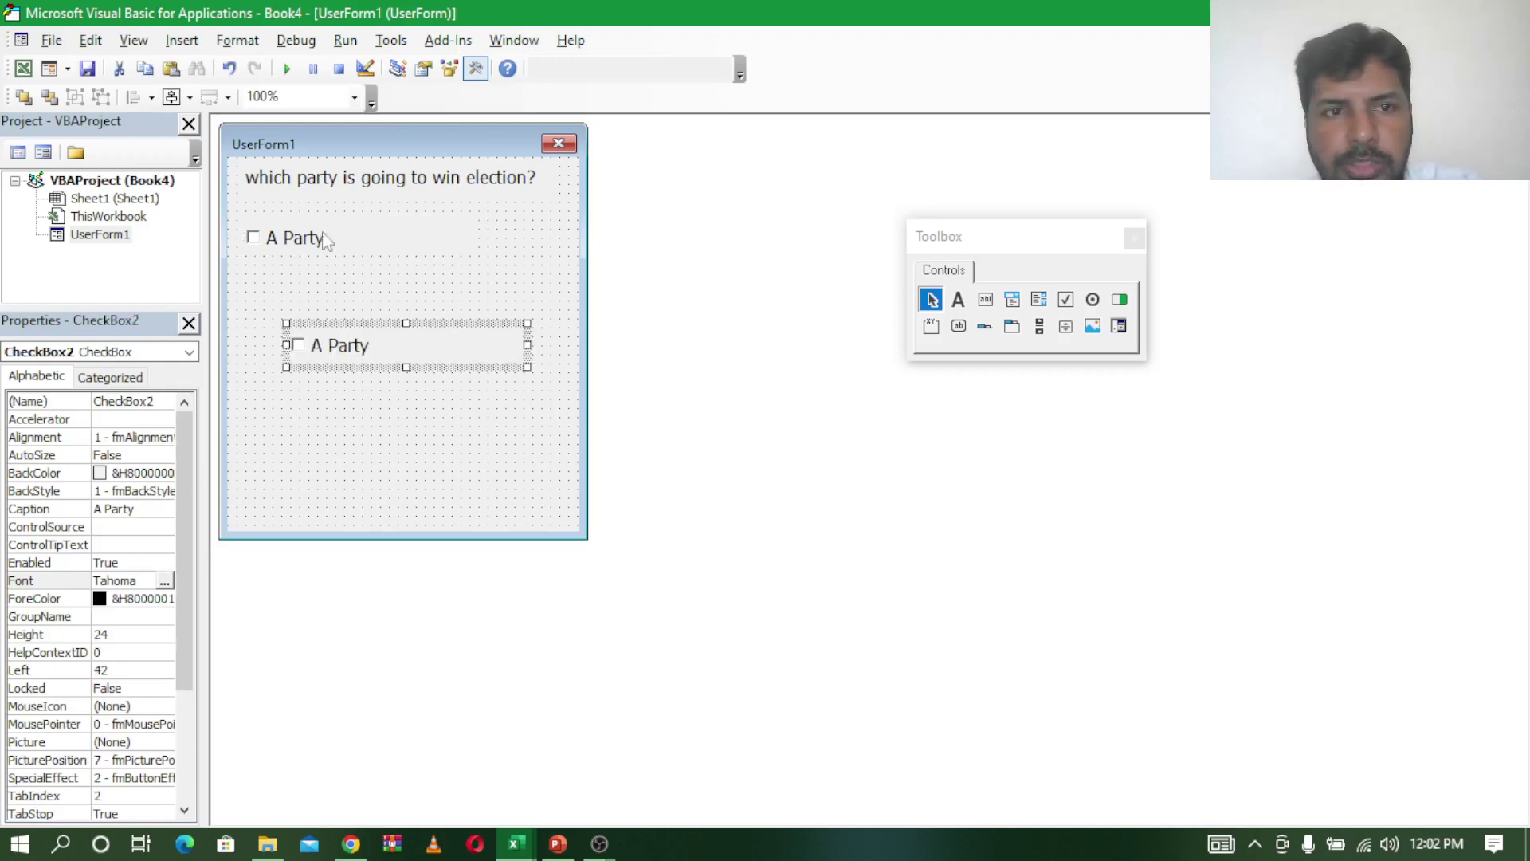
left_click_drag(328, 318, 287, 276)
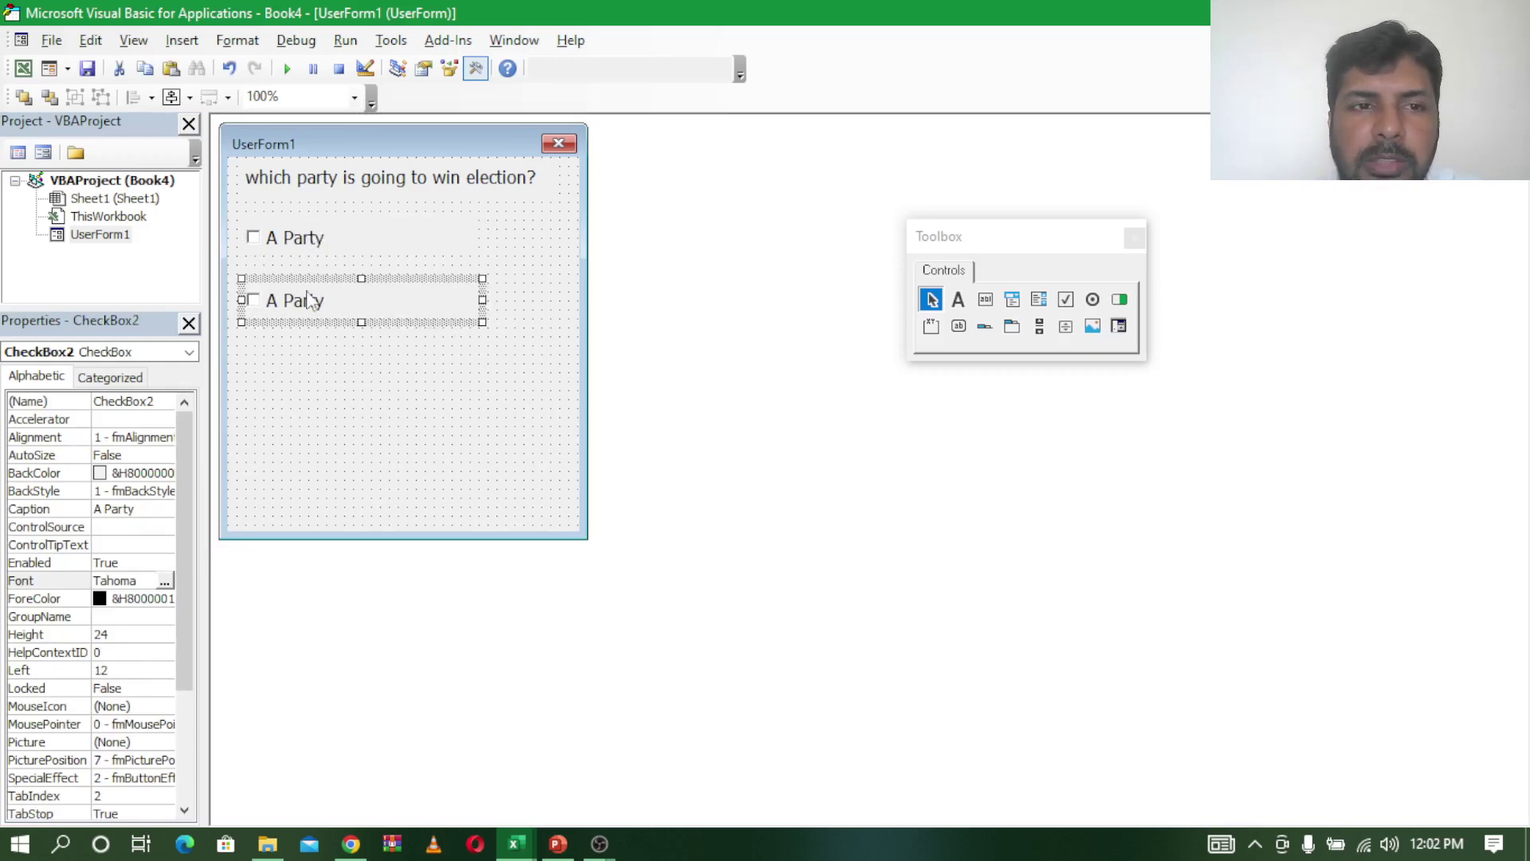
left_click(279, 299)
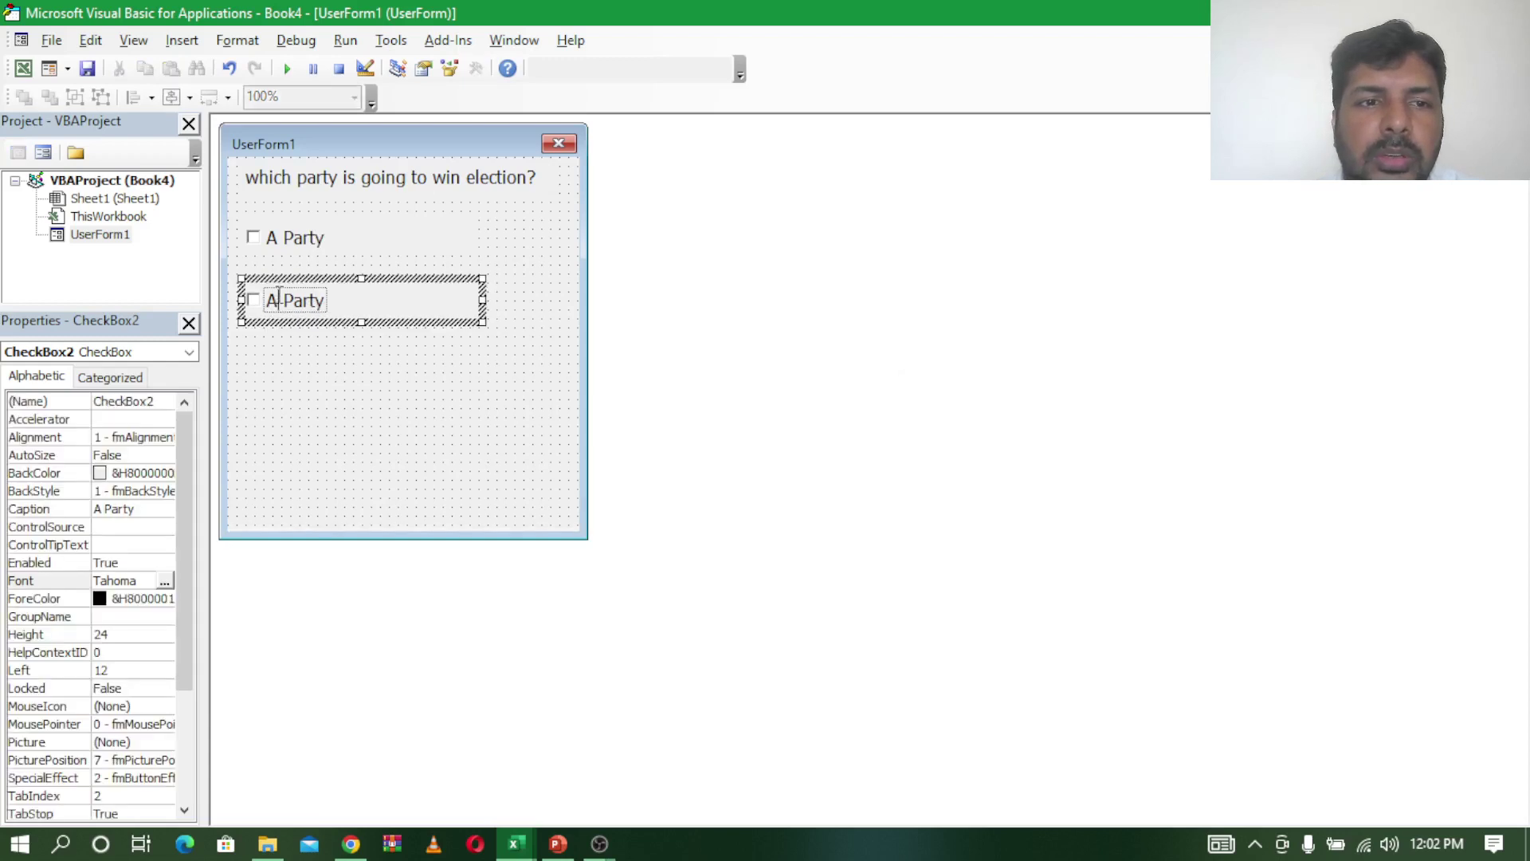
key("BackSpace")
type("B")
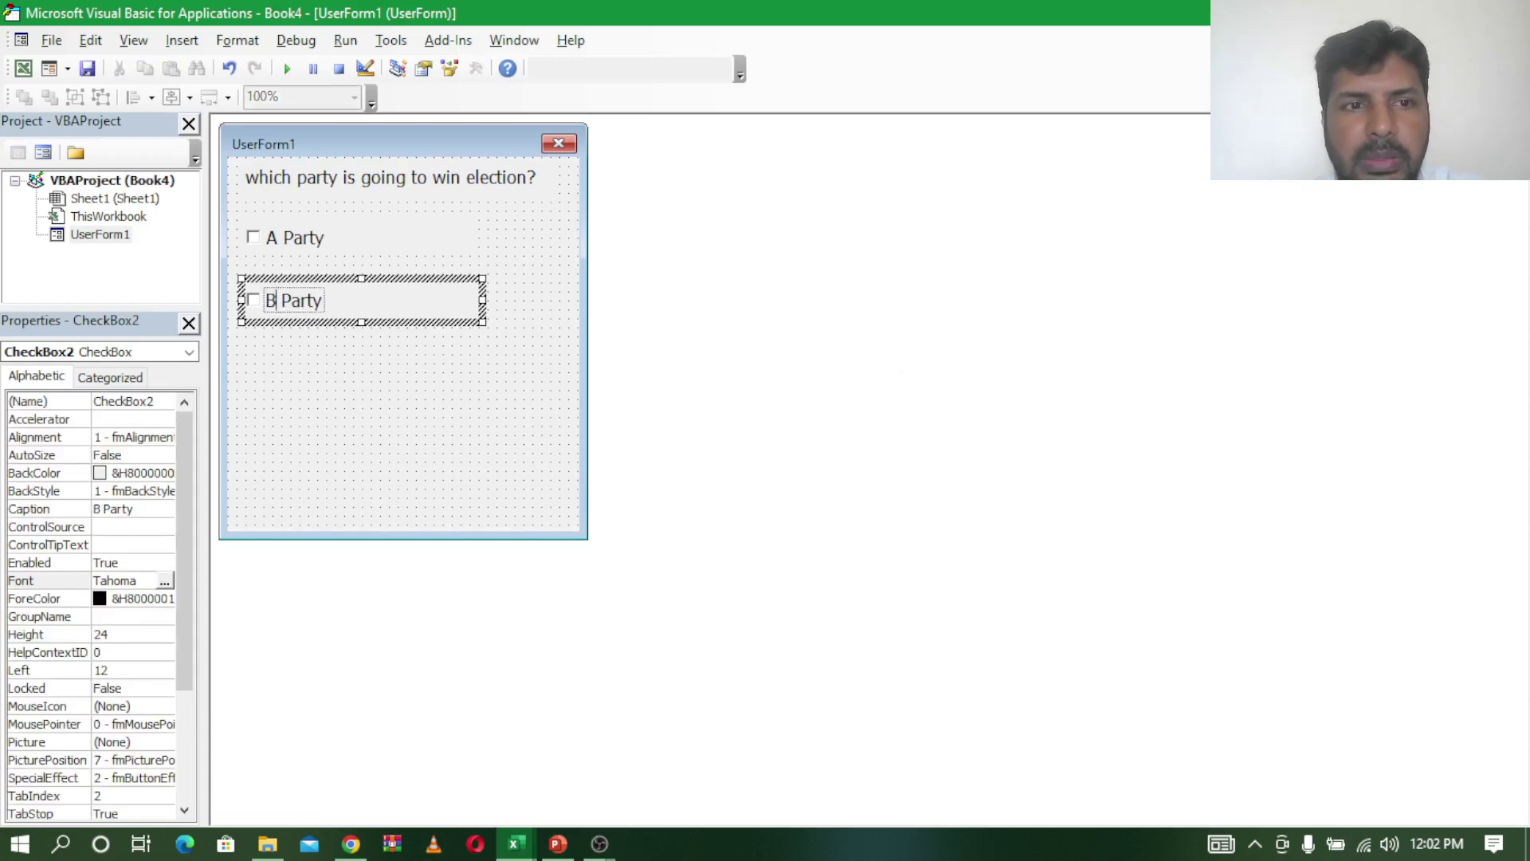
left_click(320, 430)
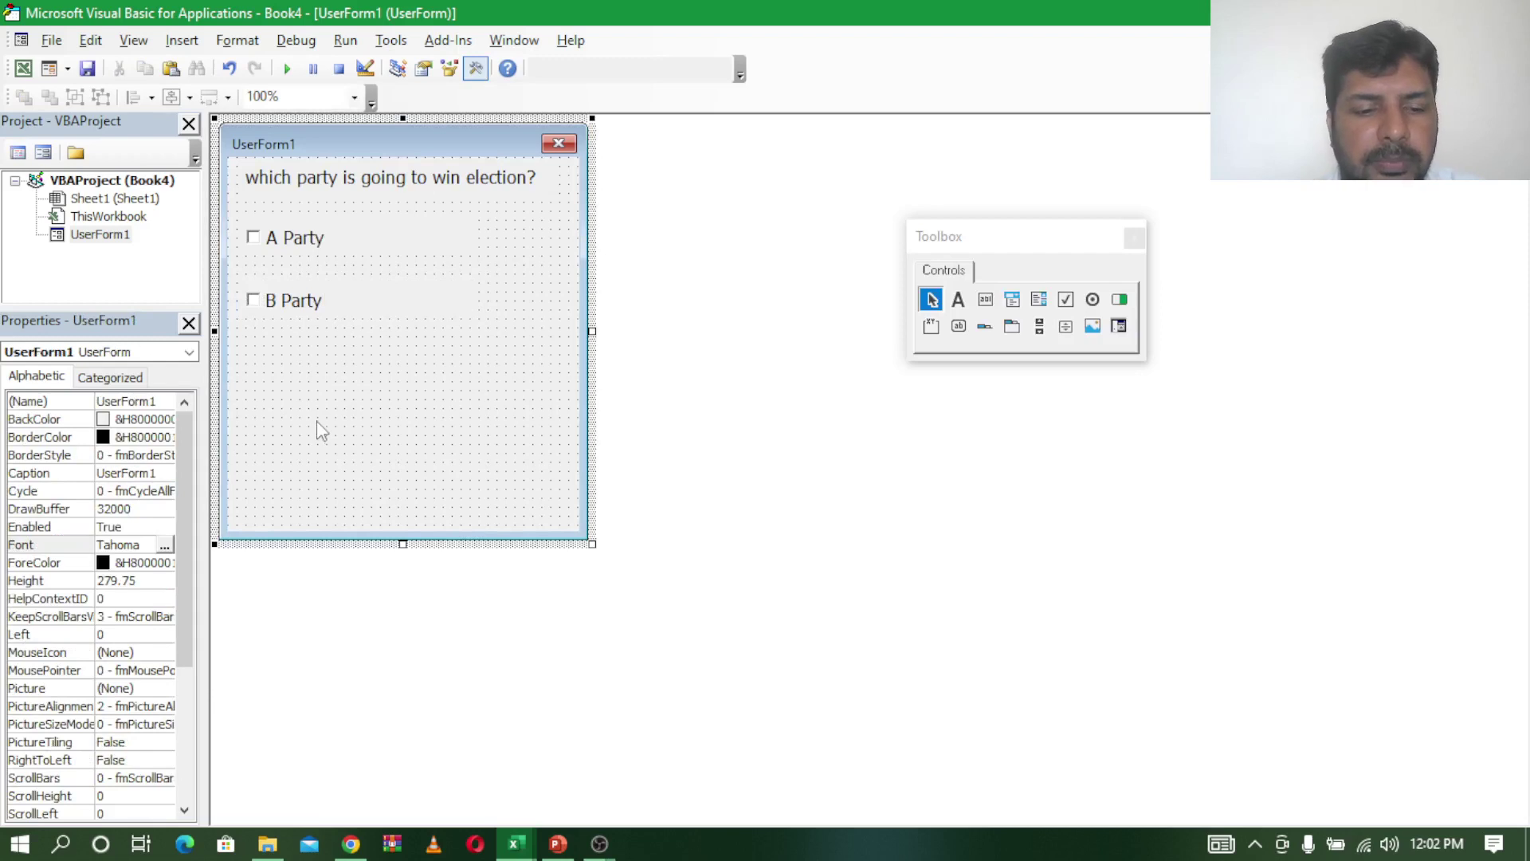
Step: Paste a third check box below B Party and remove the A from its caption
key("ctrl+v")
left_click_drag(331, 331, 287, 329)
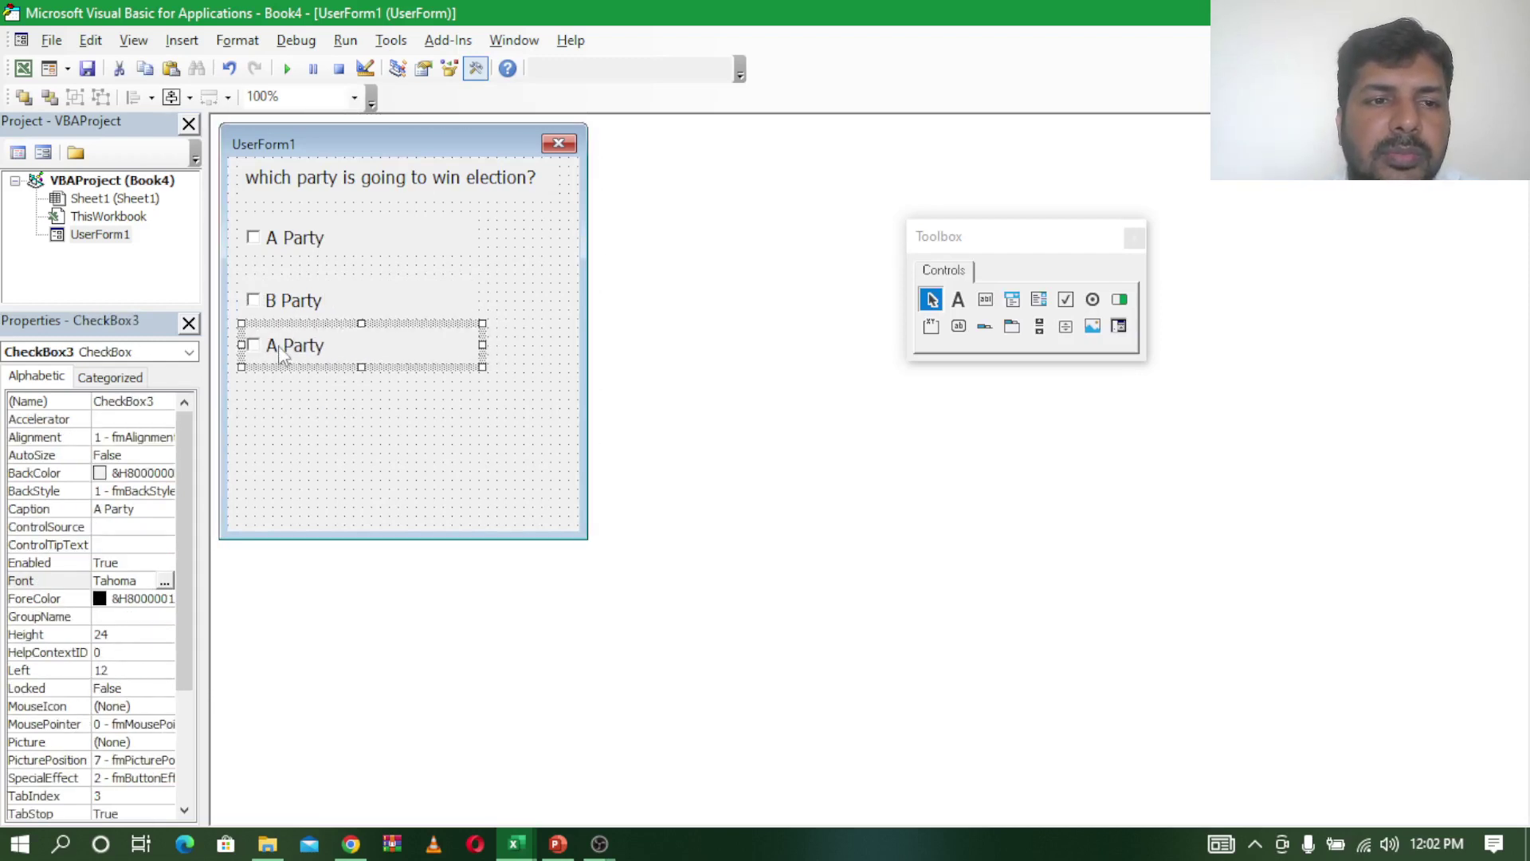
left_click(278, 345)
key("BackSpace")
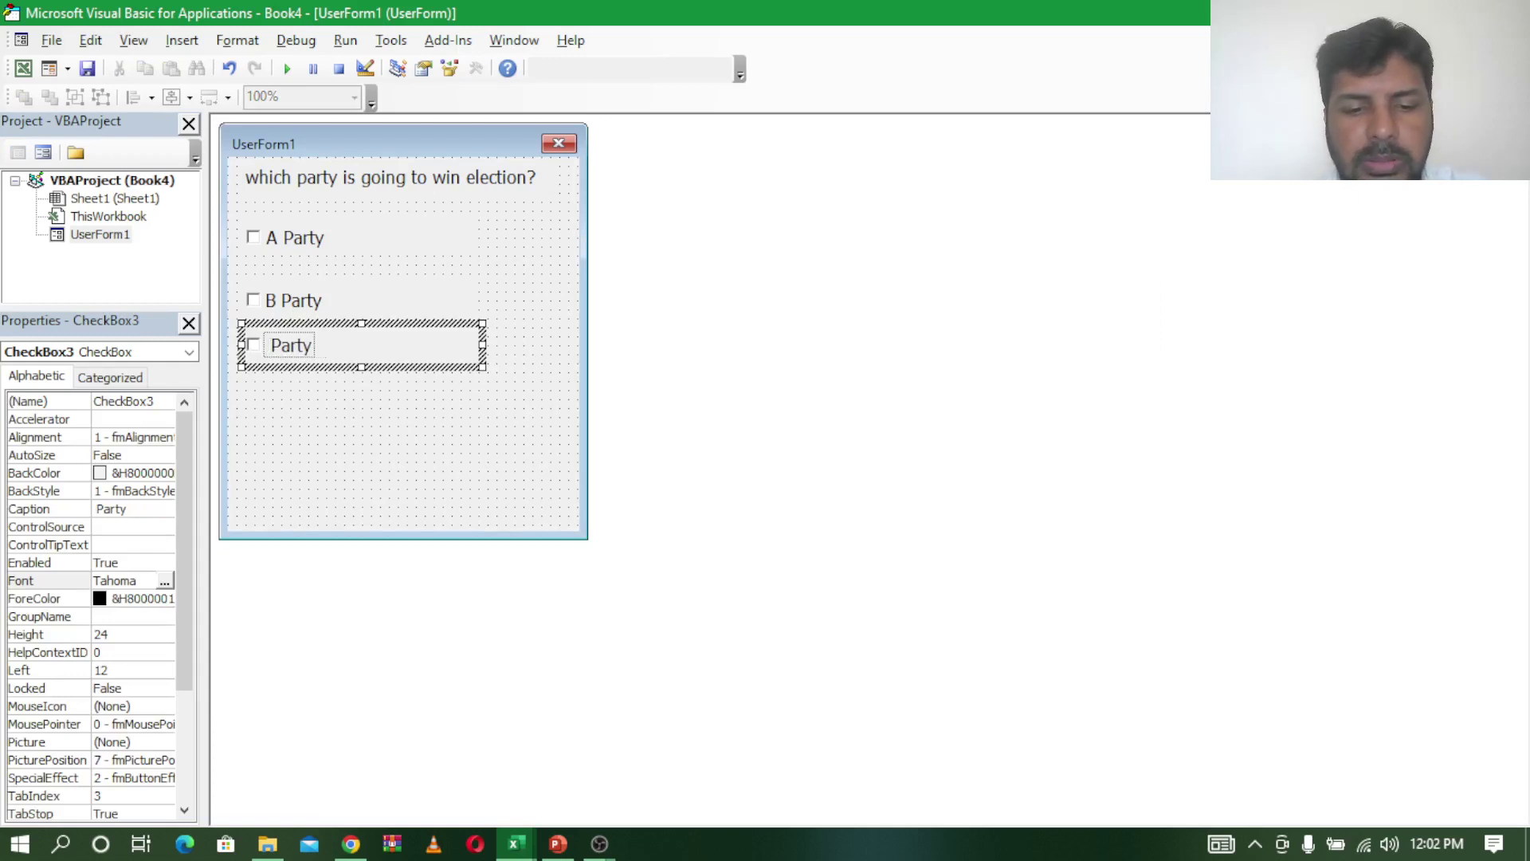
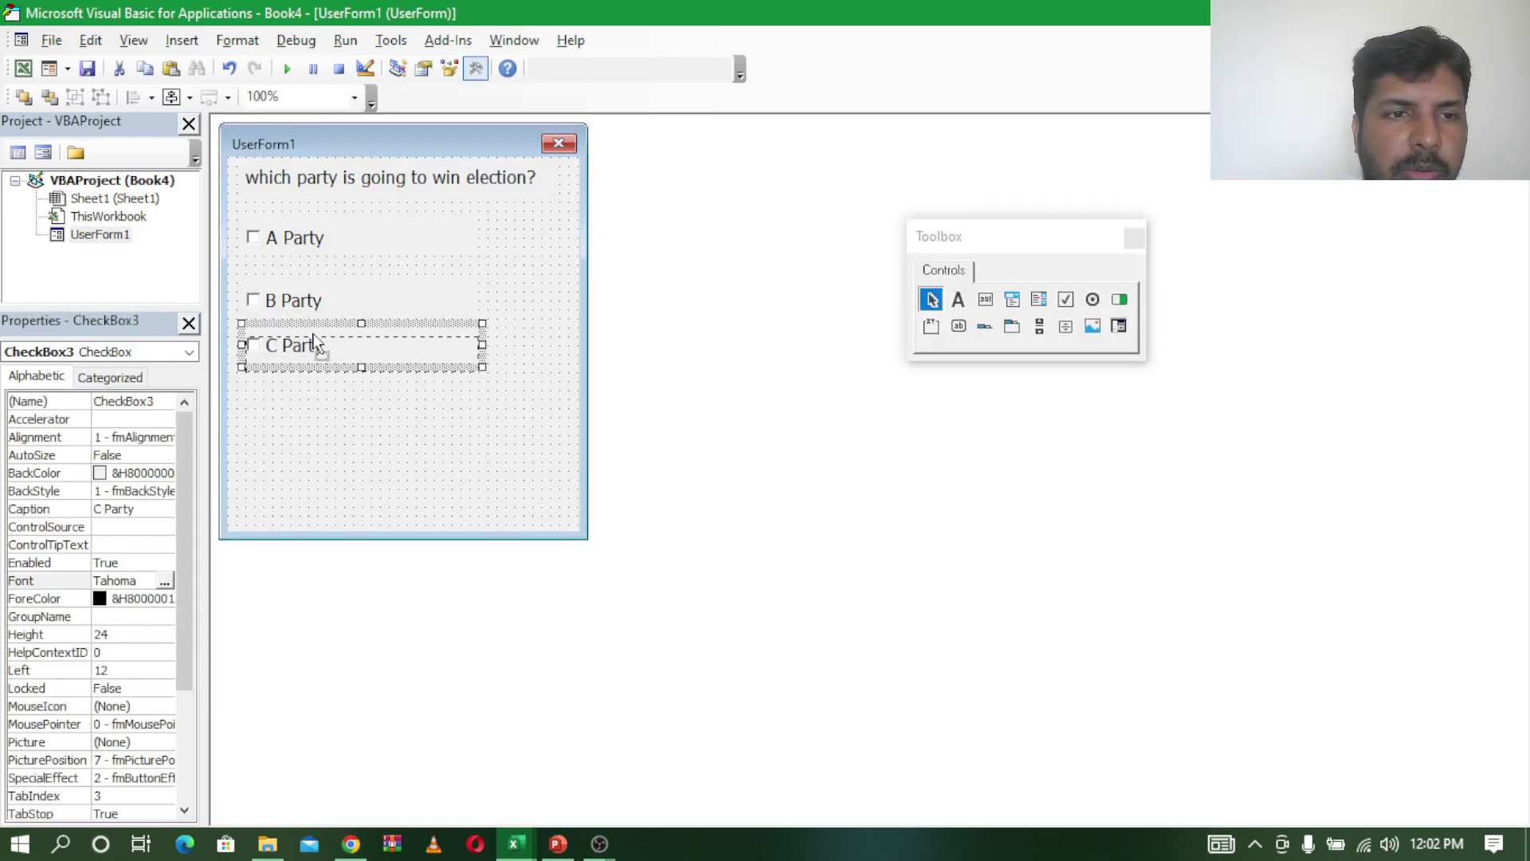
Step: Nudge the C Party check box lower and draw a CommandButton beneath it
left_click_drag(316, 322, 316, 341)
left_click(348, 488)
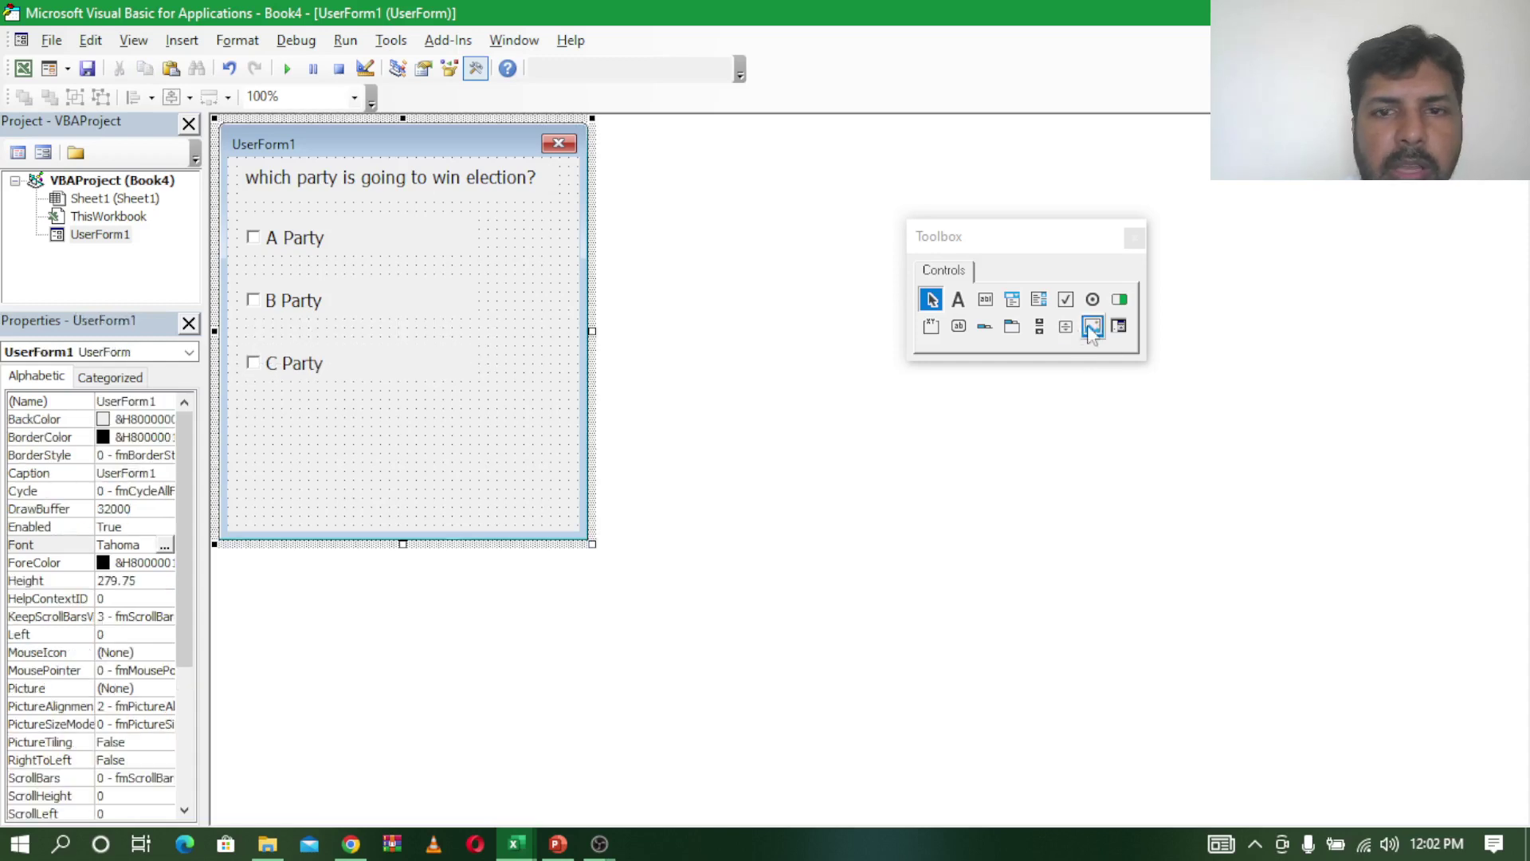
left_click(959, 326)
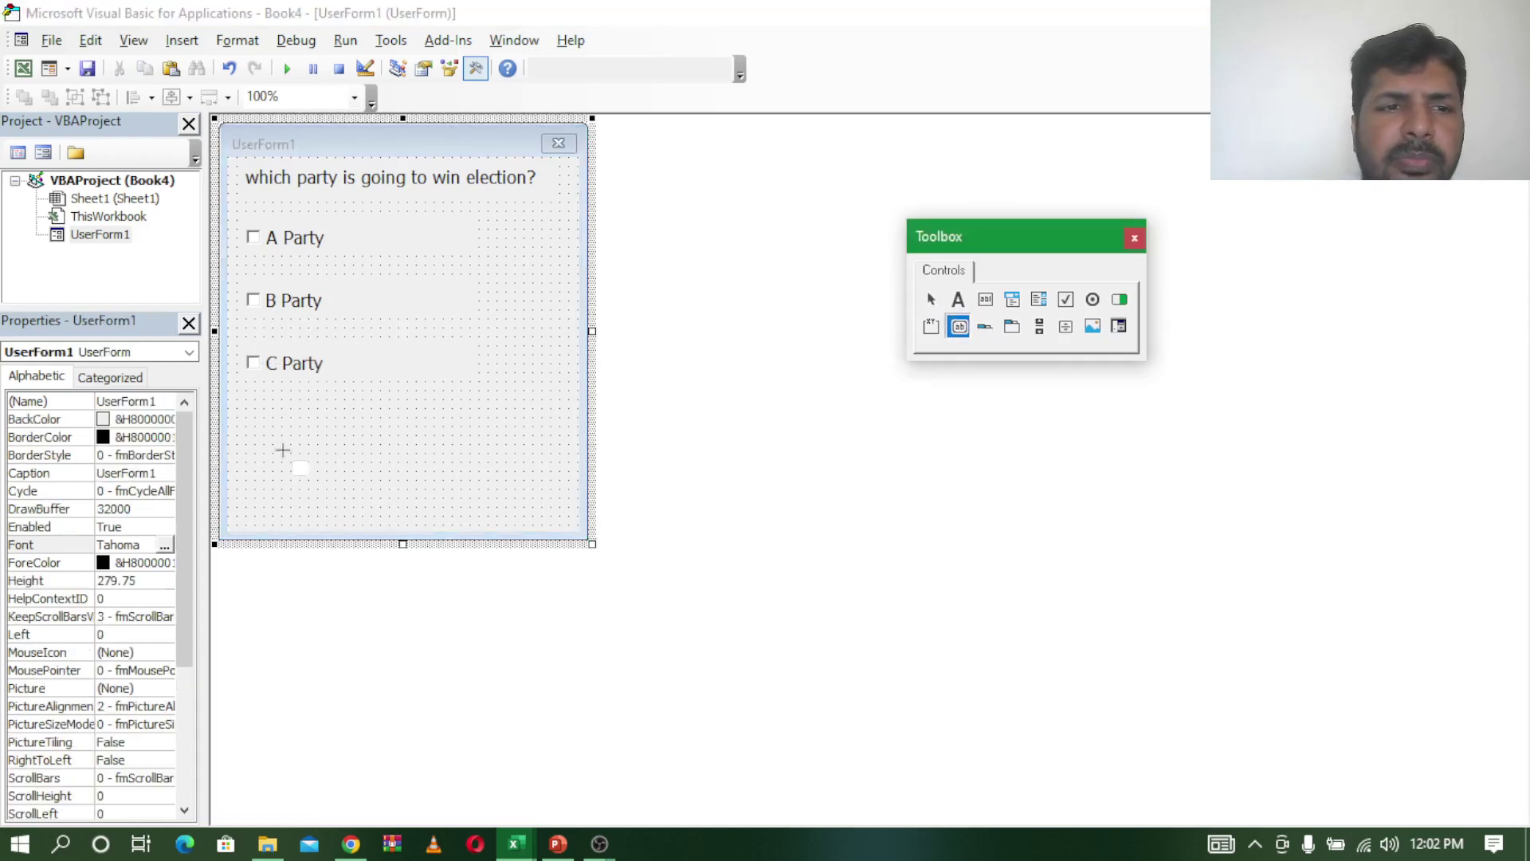
left_click_drag(281, 417, 464, 480)
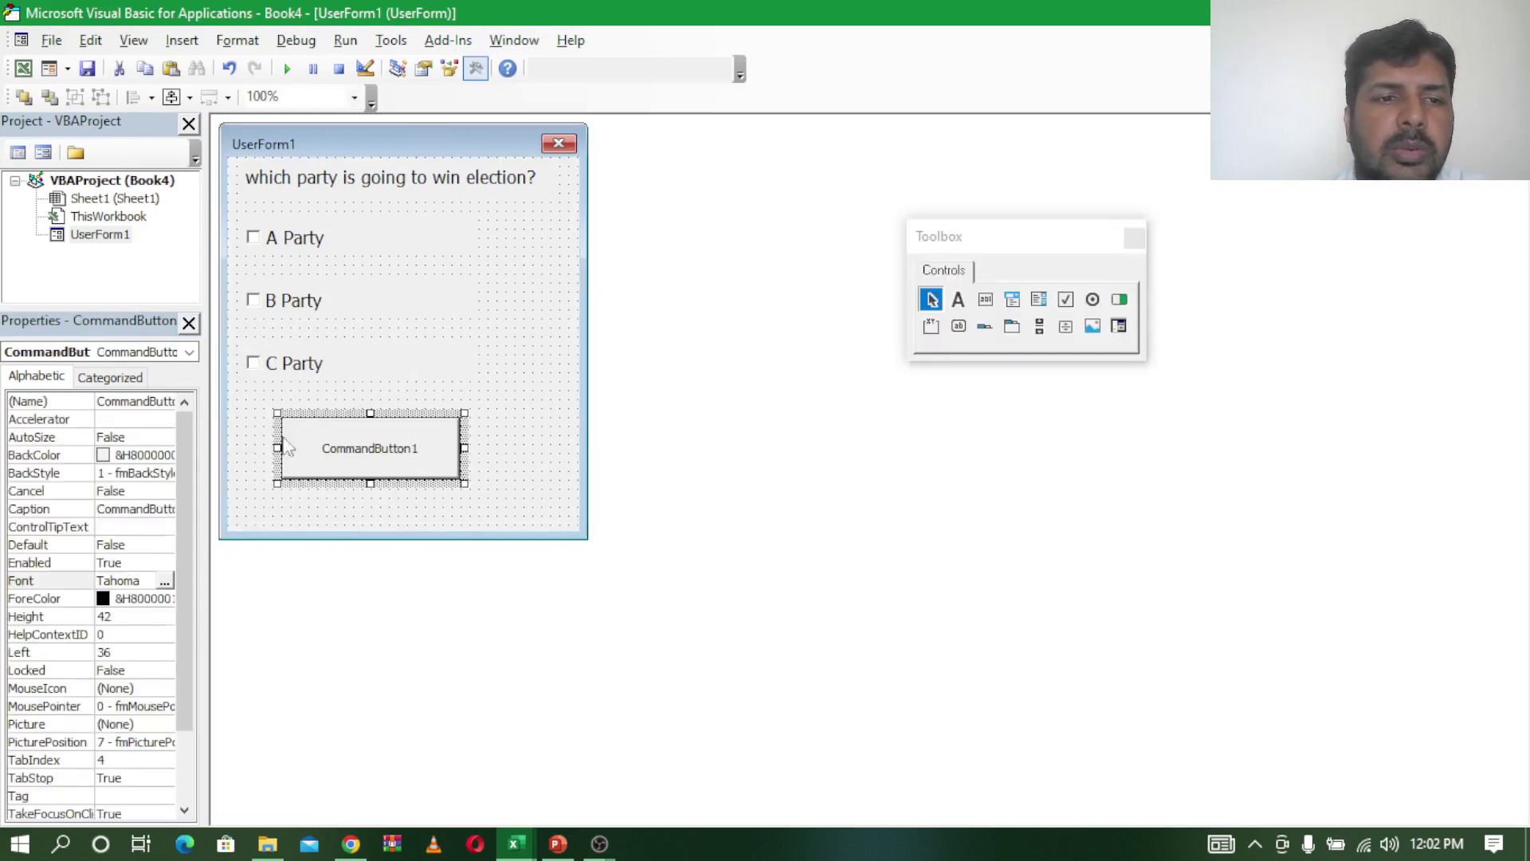
Step: Set the new button's font size to 14
left_click(163, 586)
left_click(165, 581)
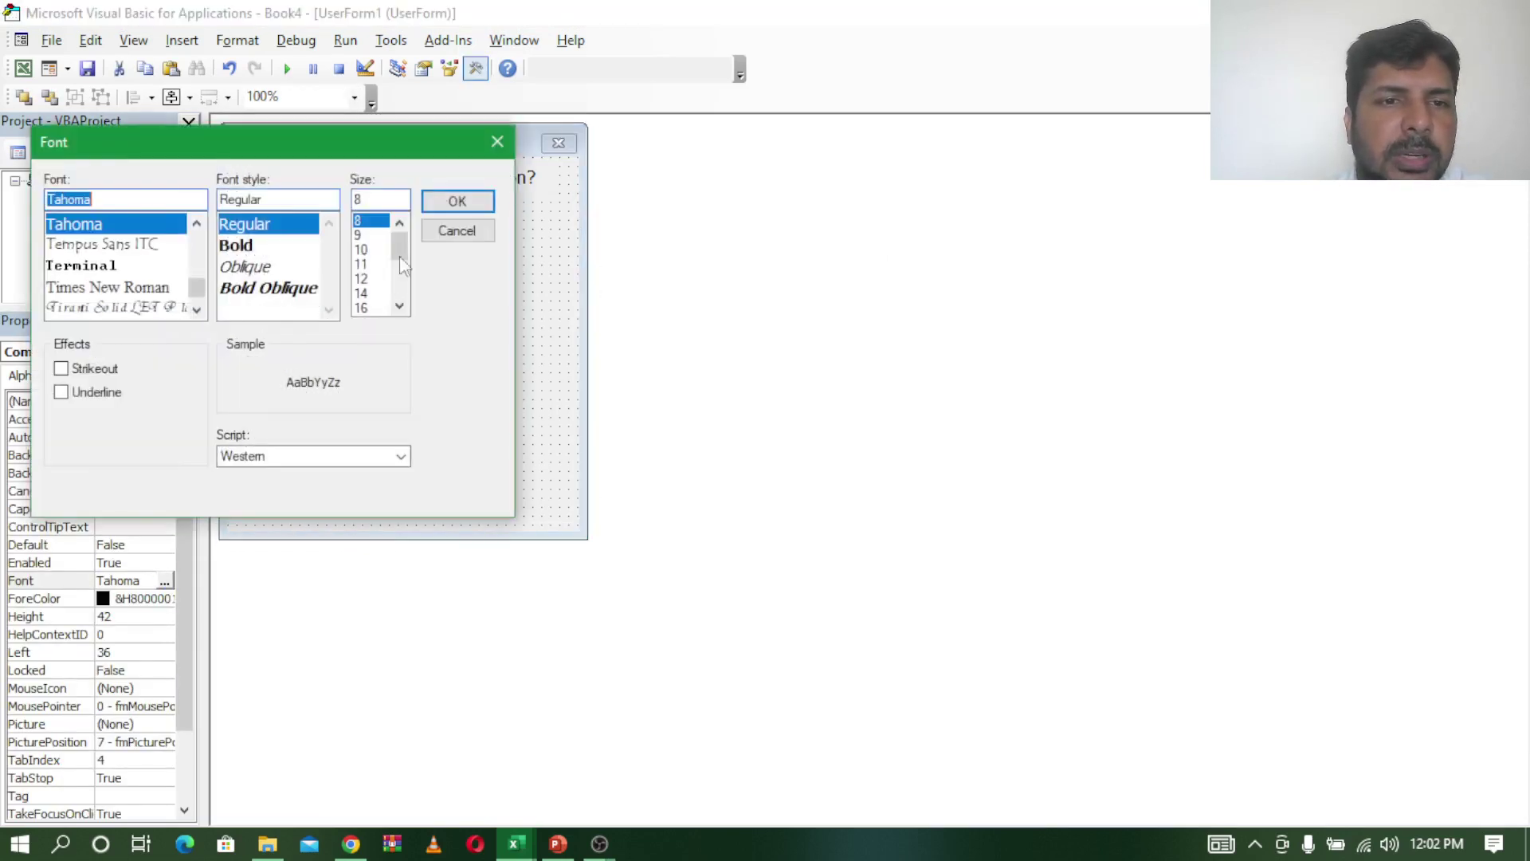
left_click(362, 294)
left_click(451, 201)
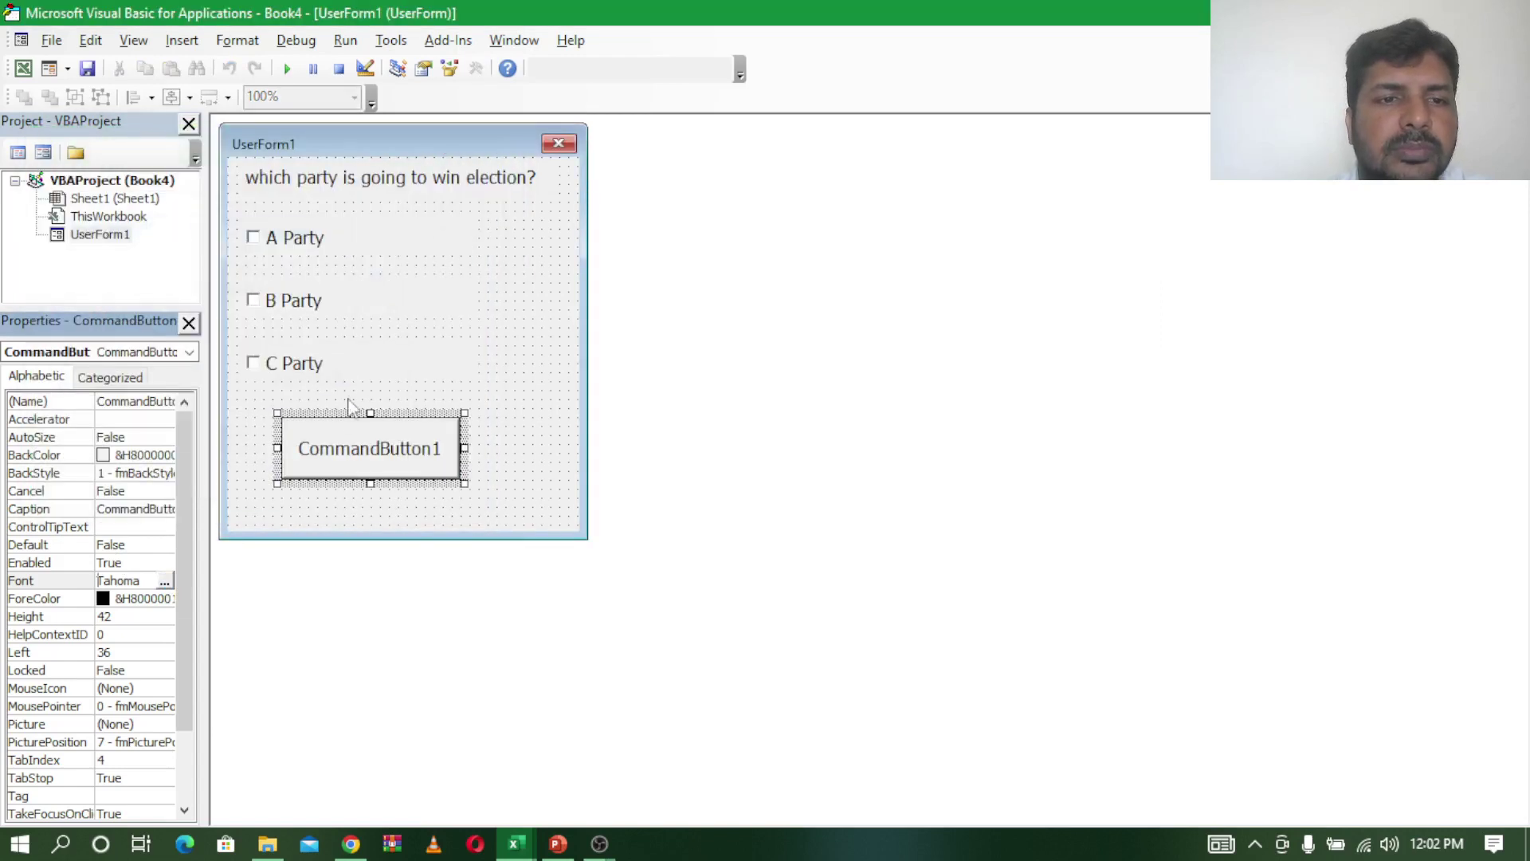
Step: Change the button caption to 'submit' and return to Excel with Alt+F11
left_click(371, 450)
left_click_drag(305, 453, 445, 445)
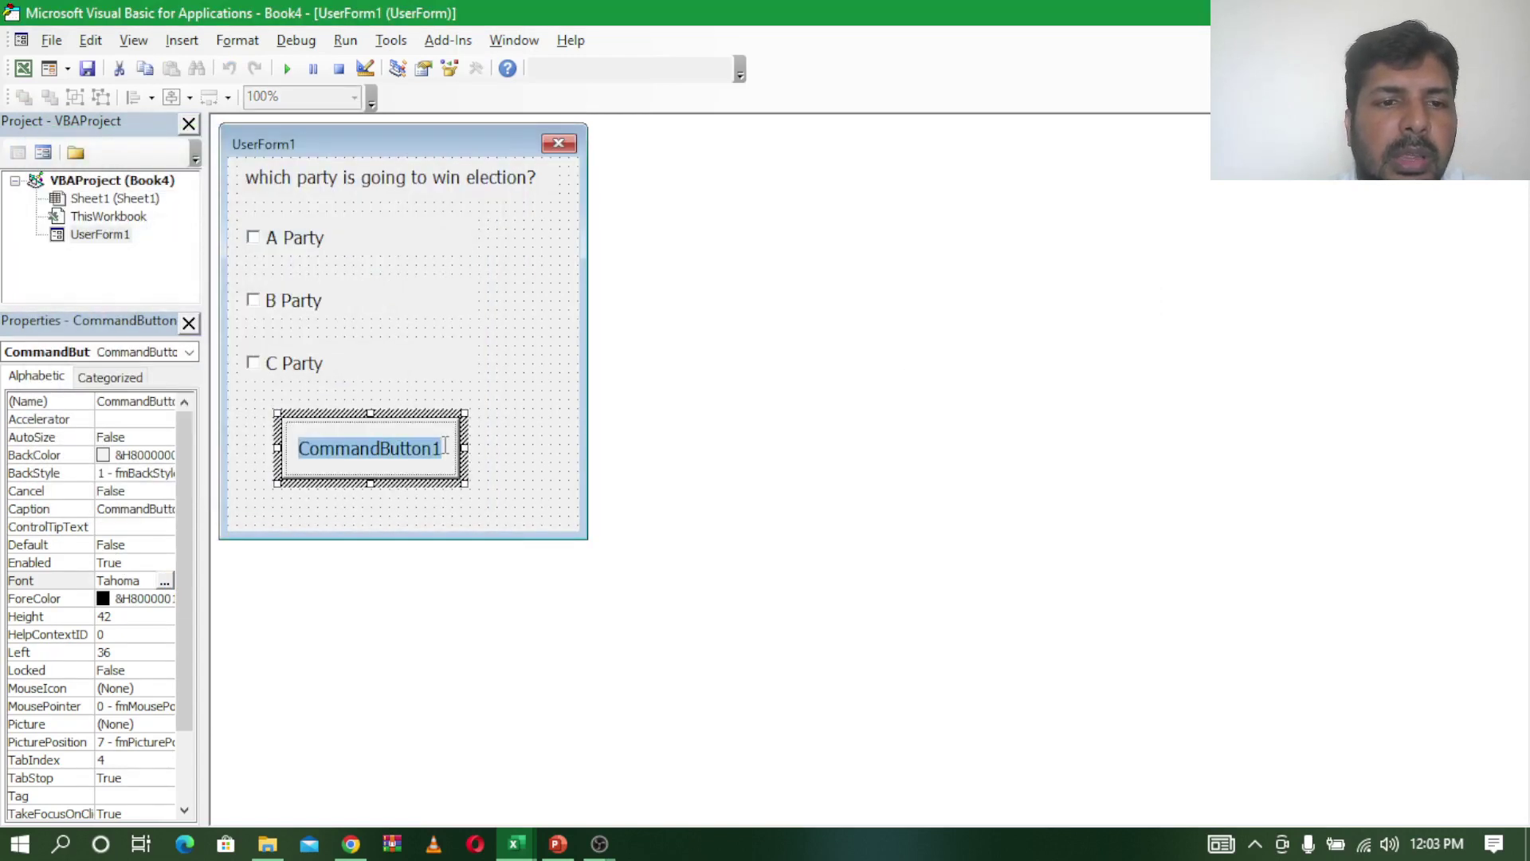
type("subn")
key("BackSpace")
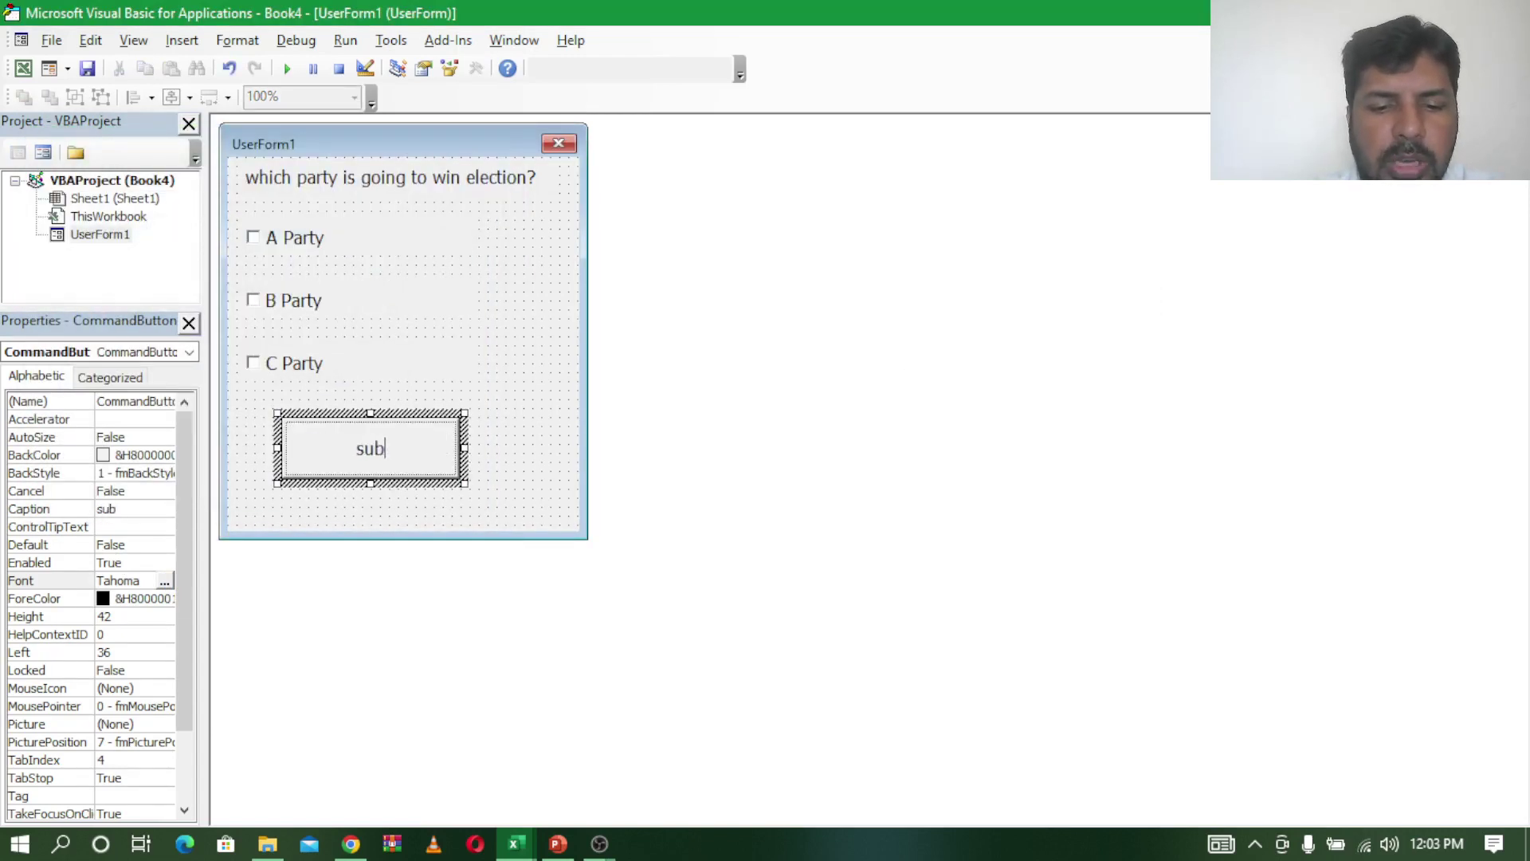
type("mit")
left_click(528, 430)
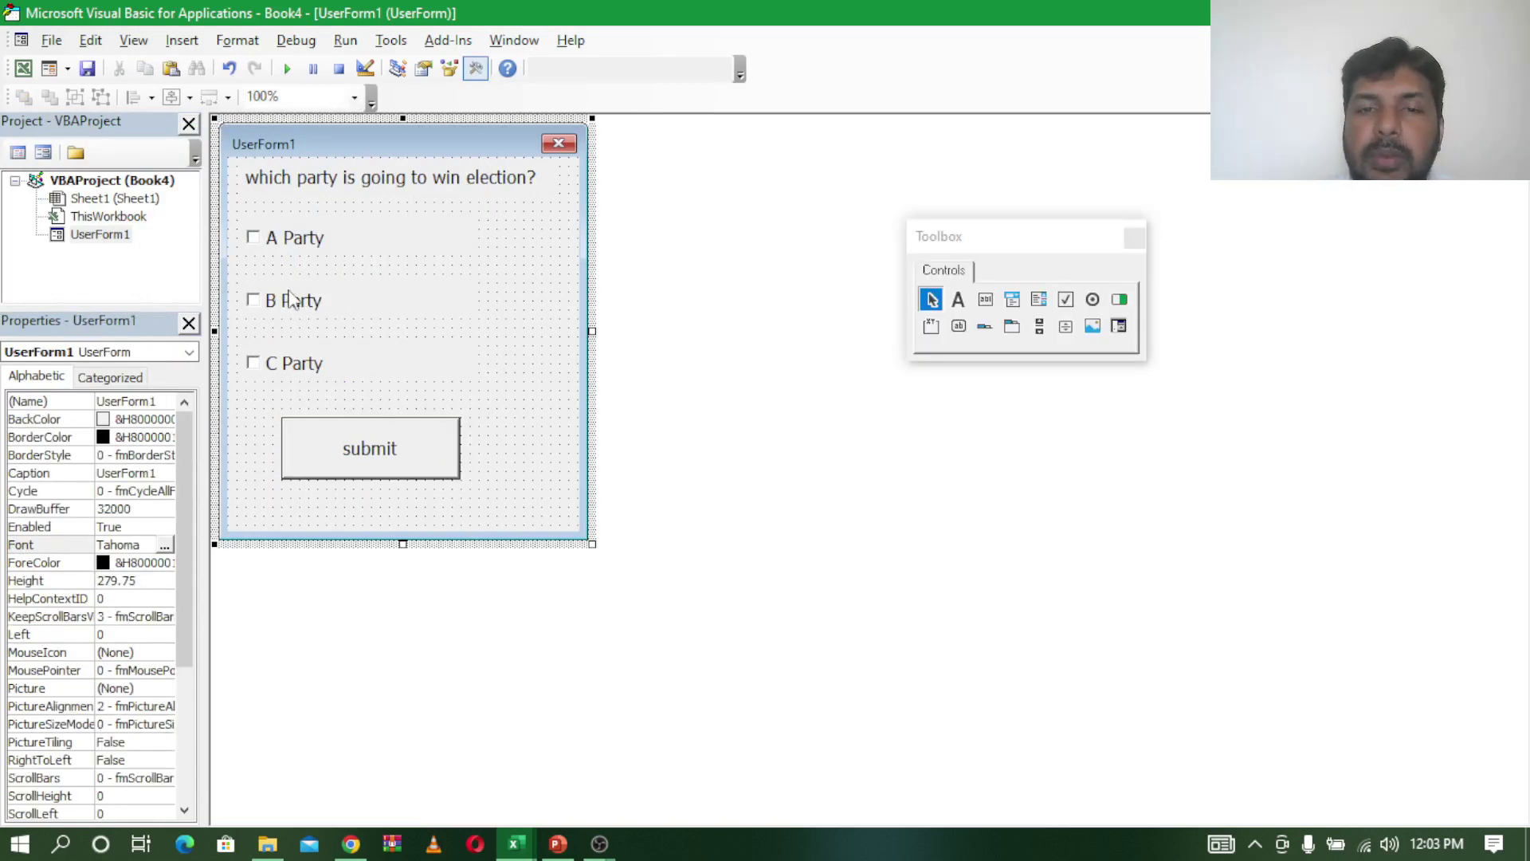
key("alt+F11")
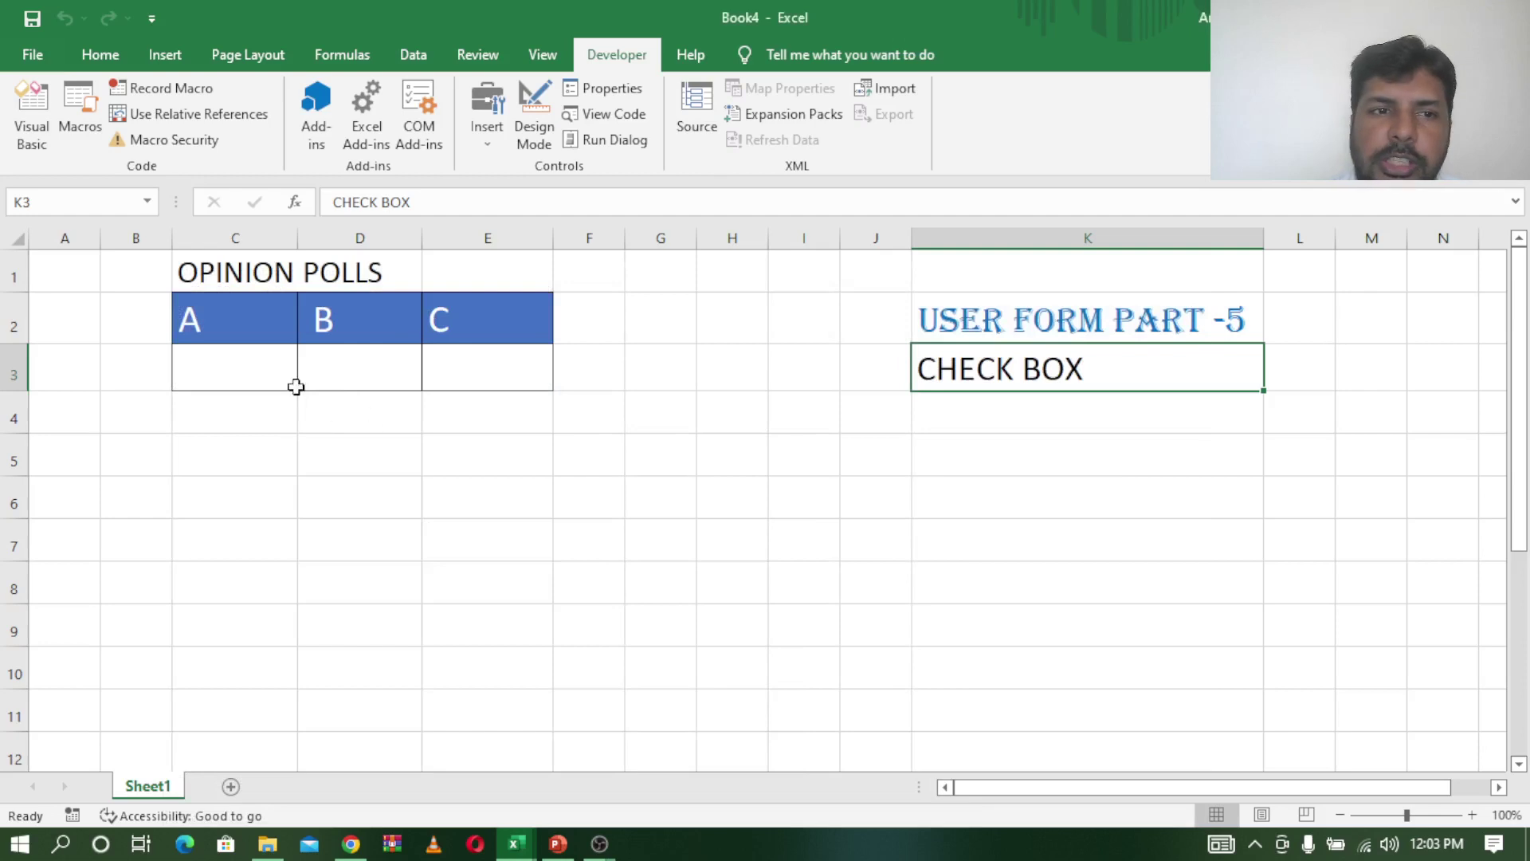
Step: Select cell C3 in Excel, then switch back to the Visual Basic editor window
left_click(257, 368)
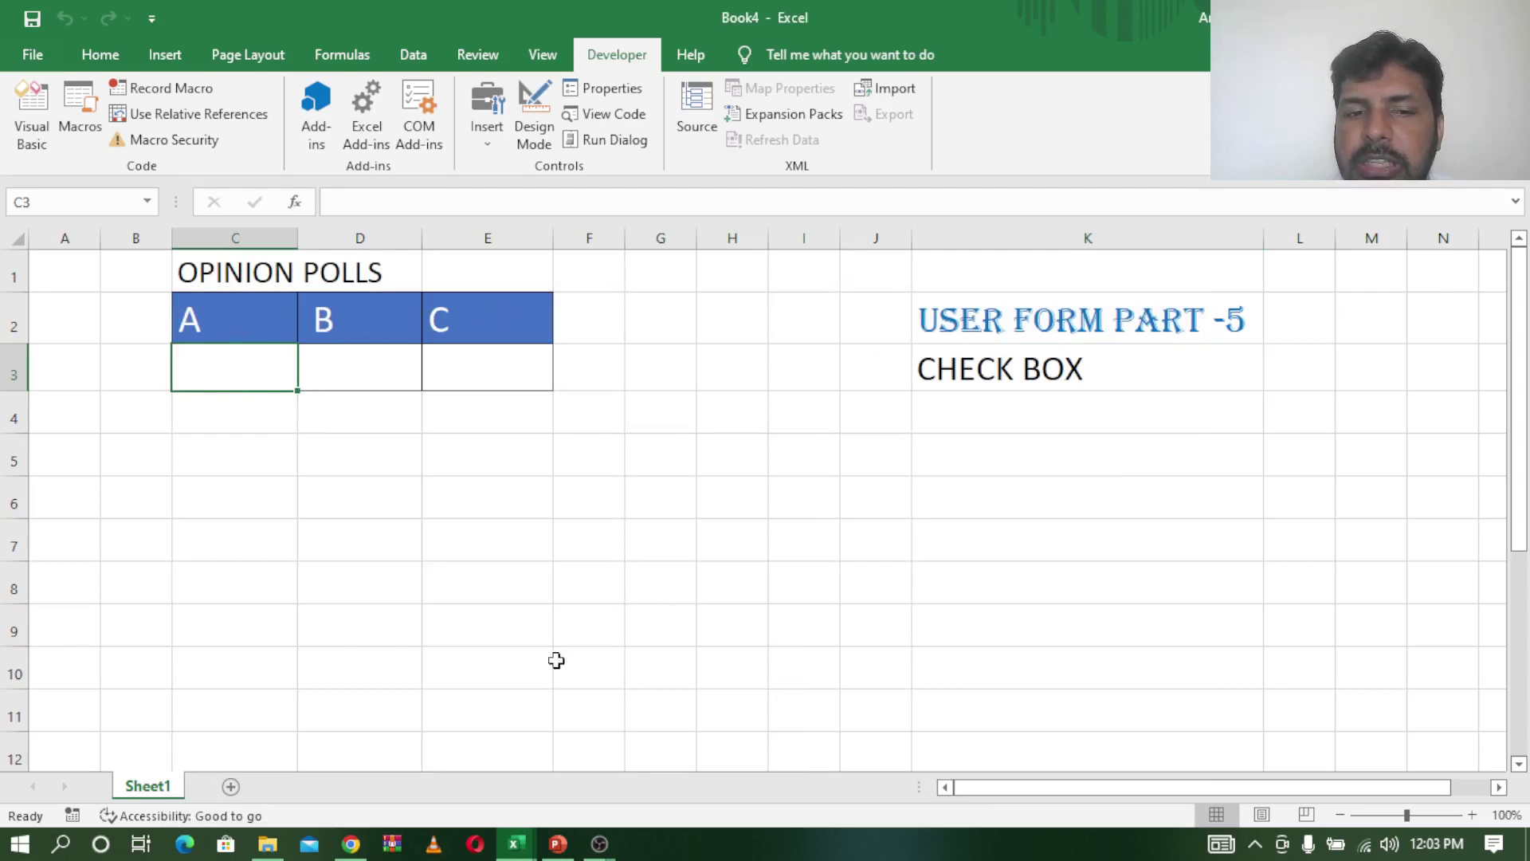
left_click(532, 839)
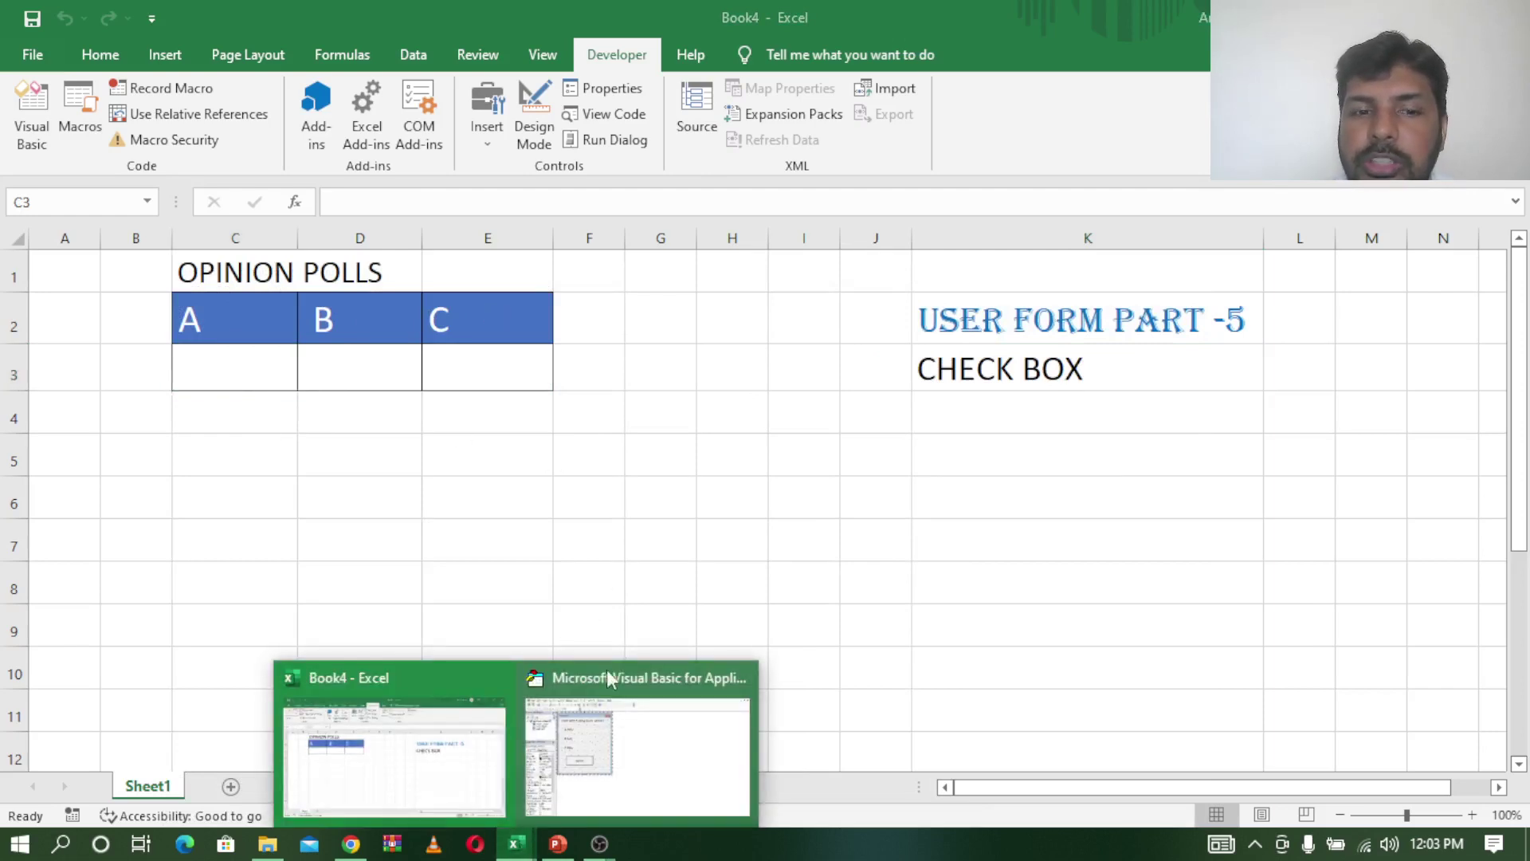
left_click(594, 748)
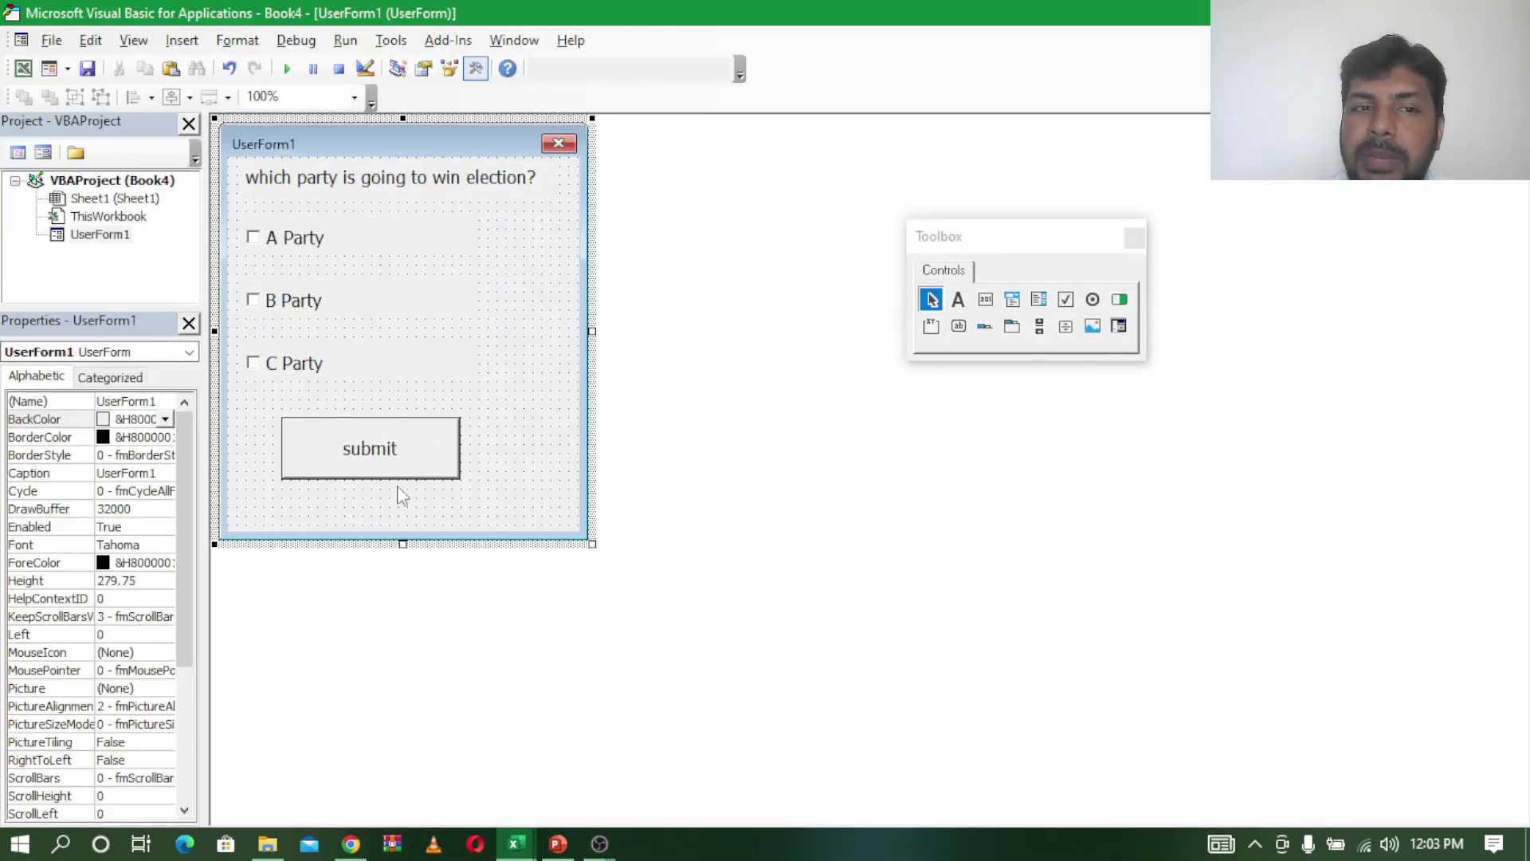
Step: In the submit button's click code, write 'If UserForm1.CheckBox1.Value = True Then'
double_click(400, 452)
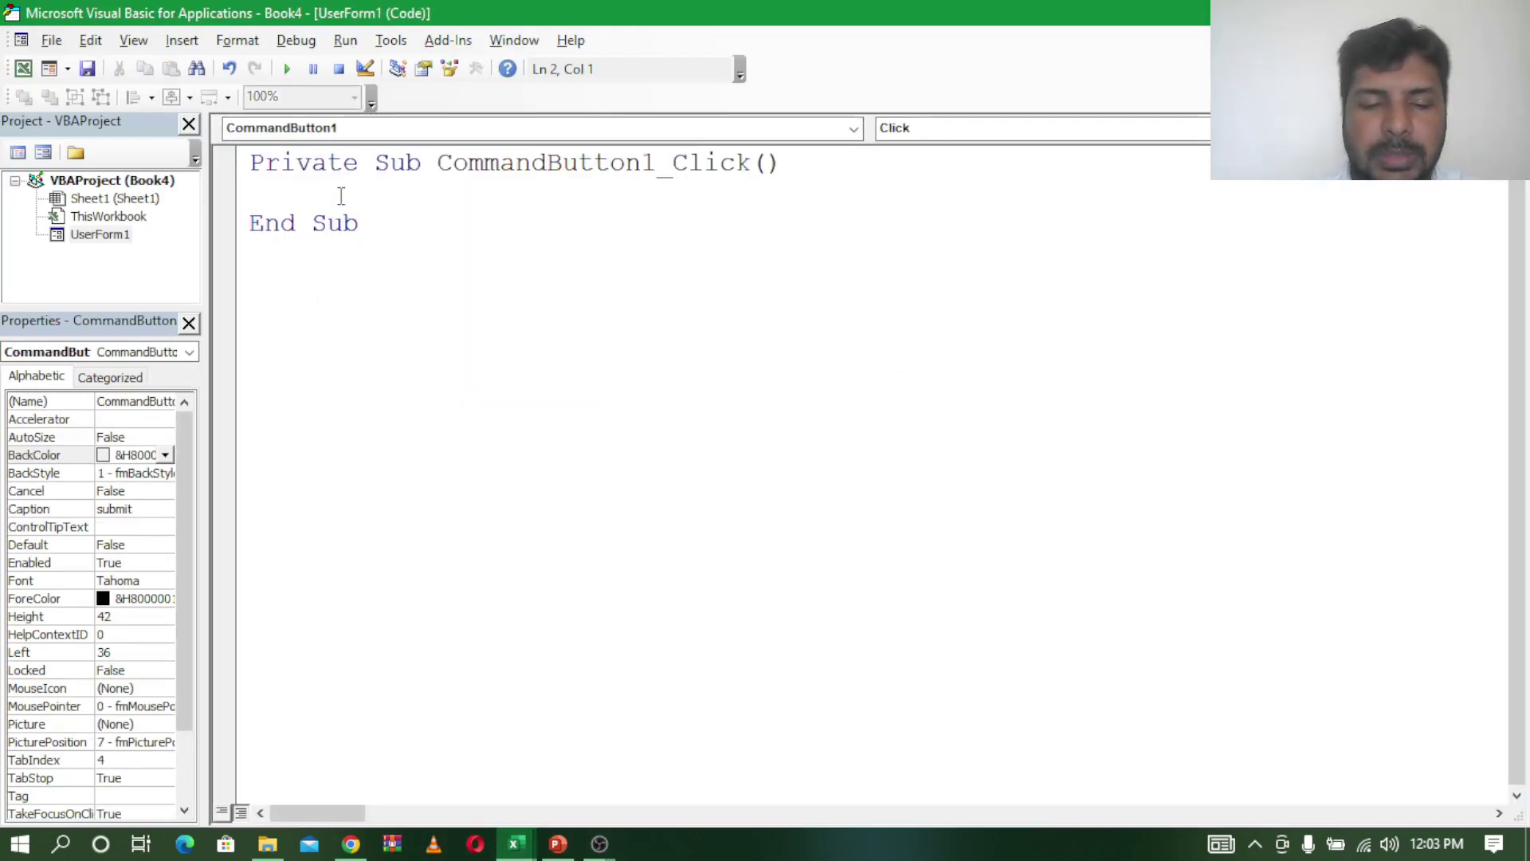
type("if ")
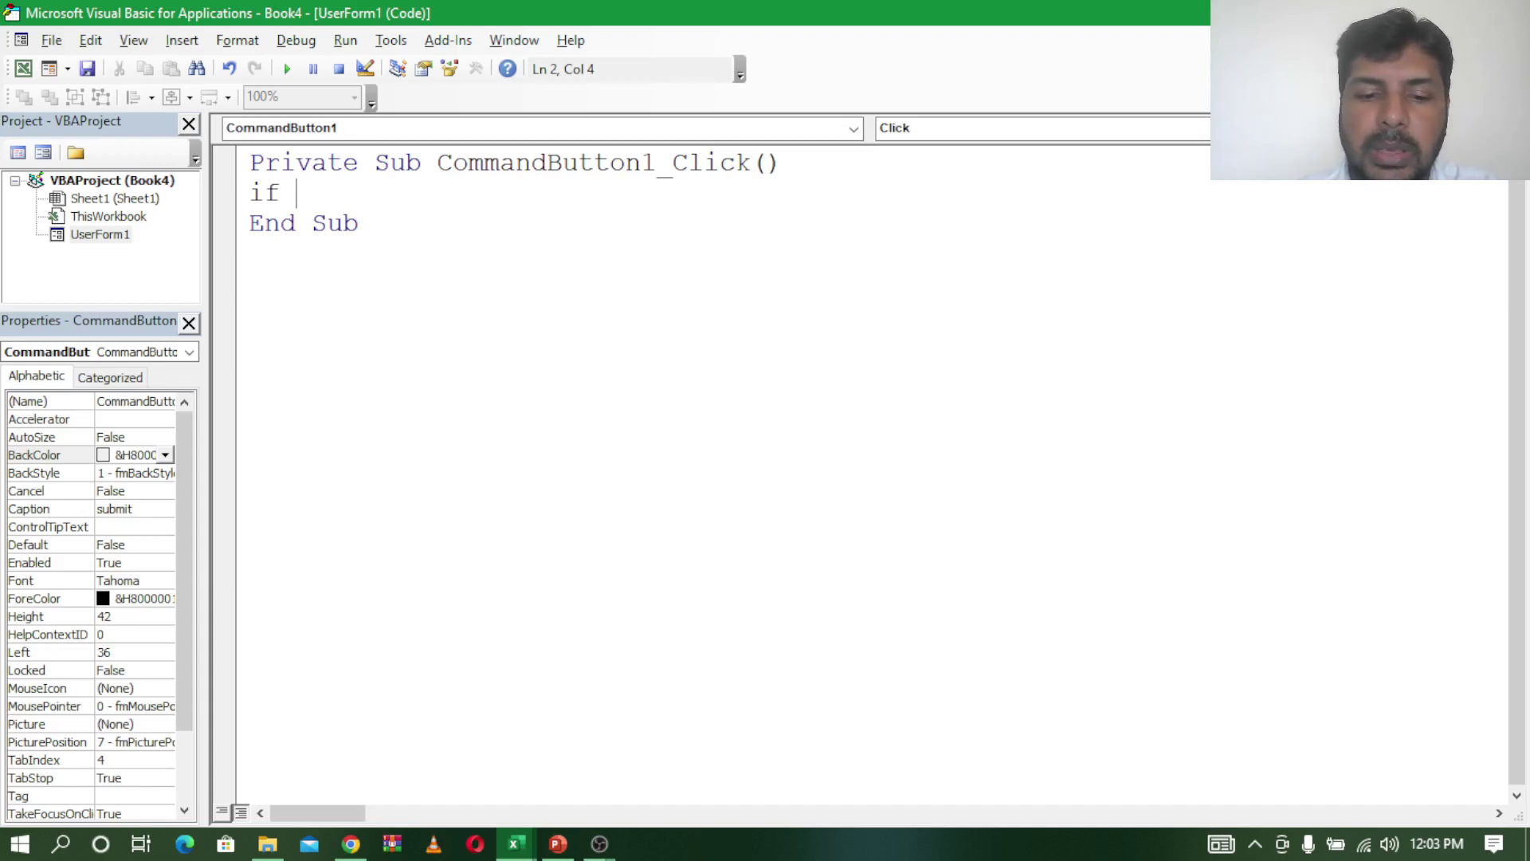
type("userform")
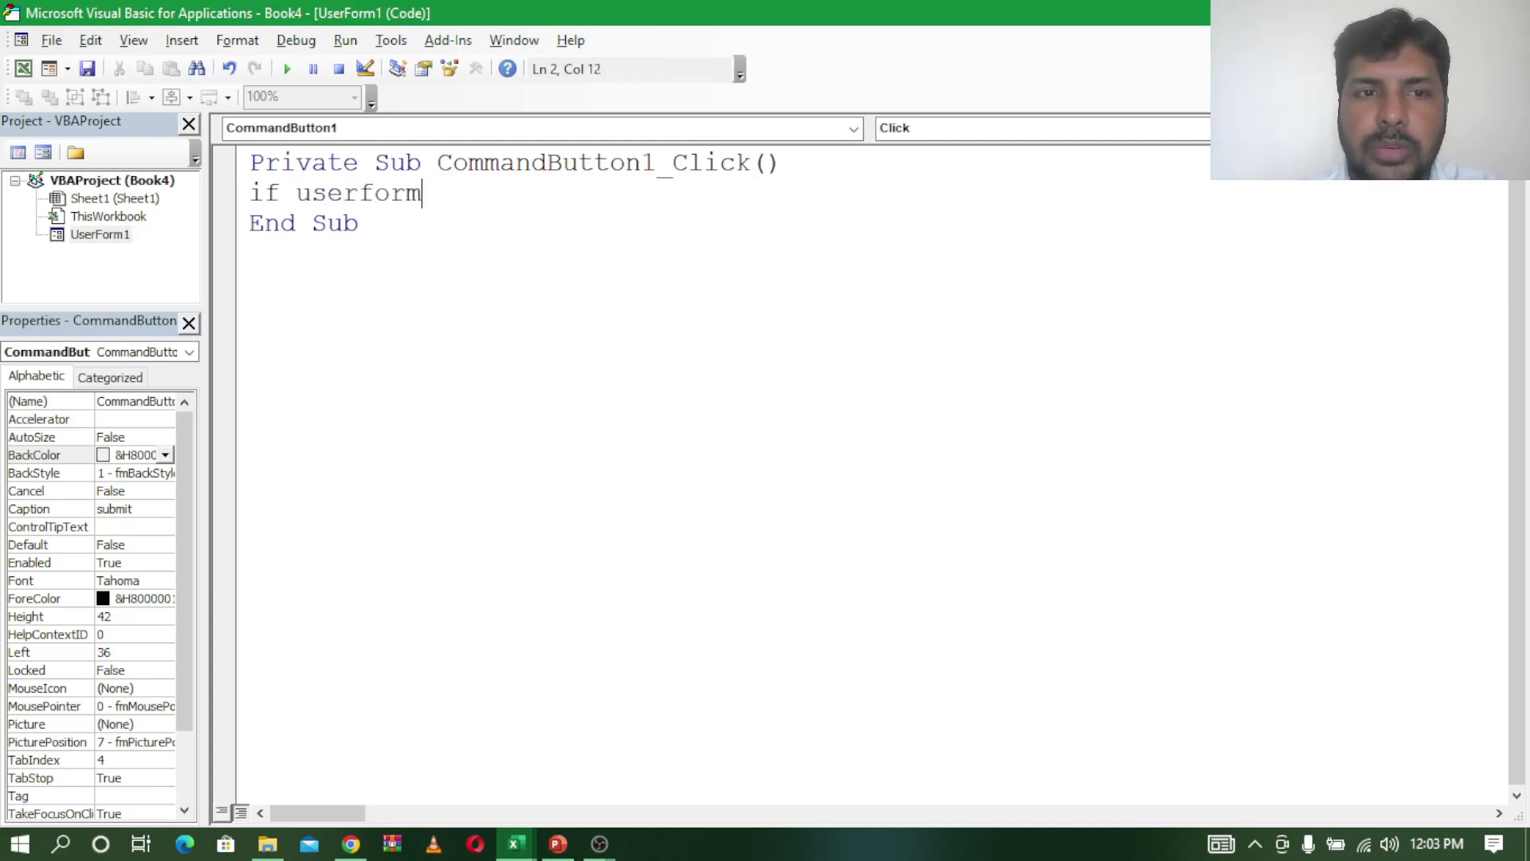
type("1.")
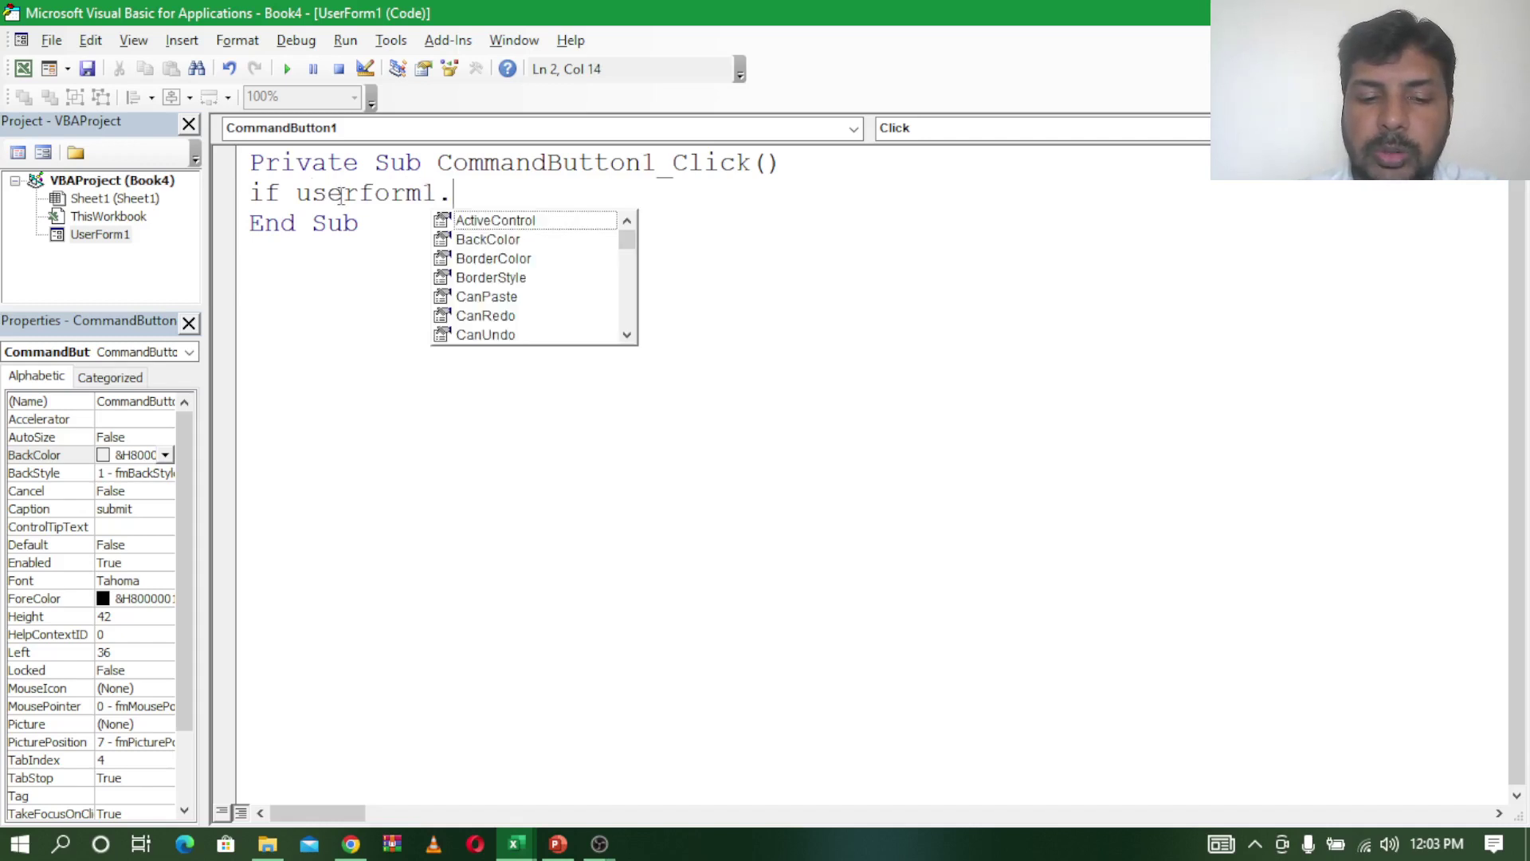
type("ch")
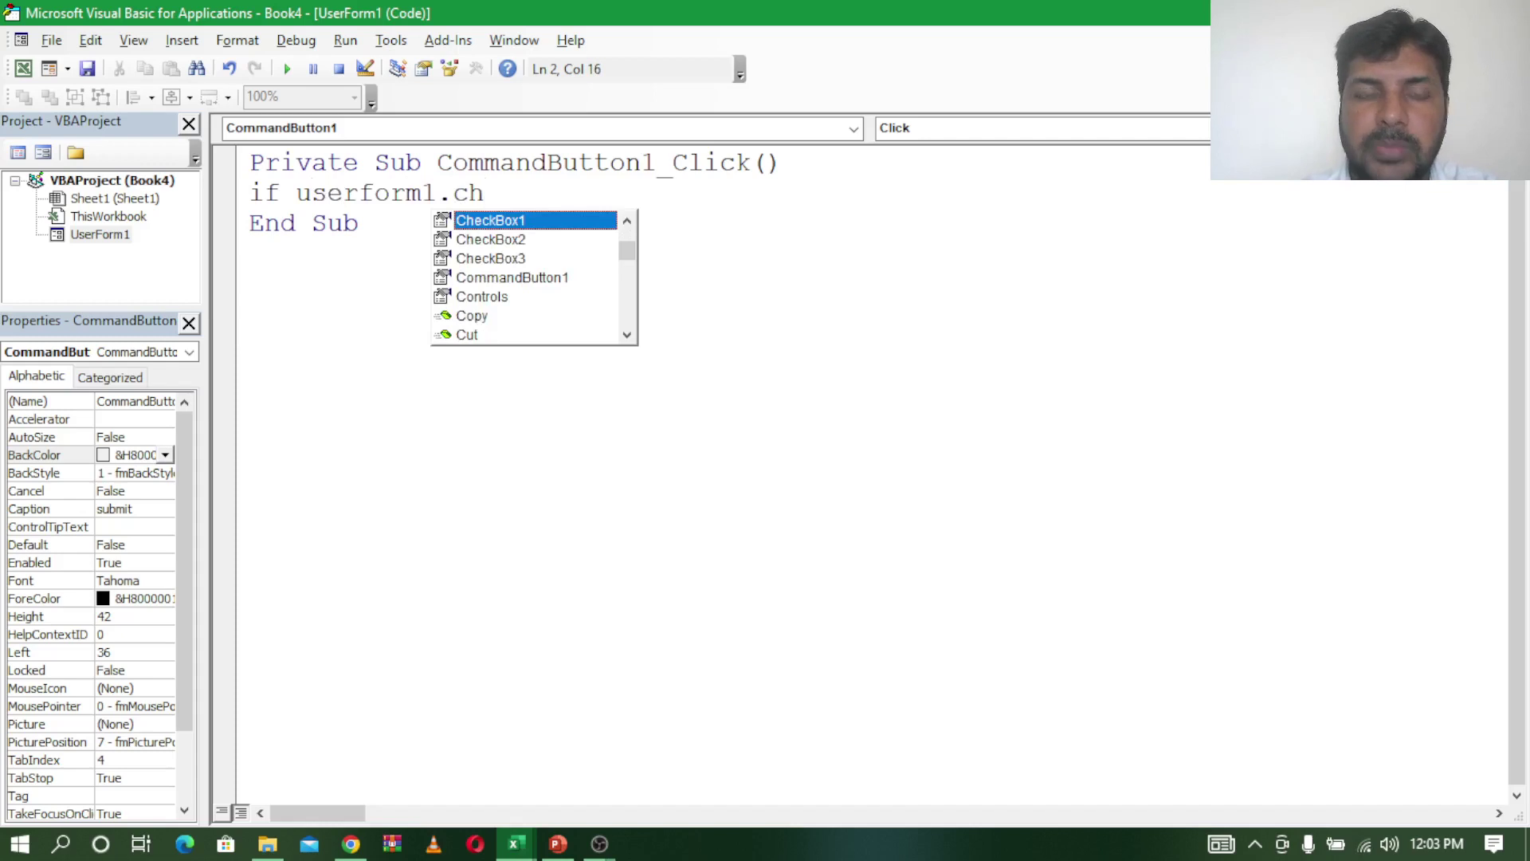
key("Tab")
type(".")
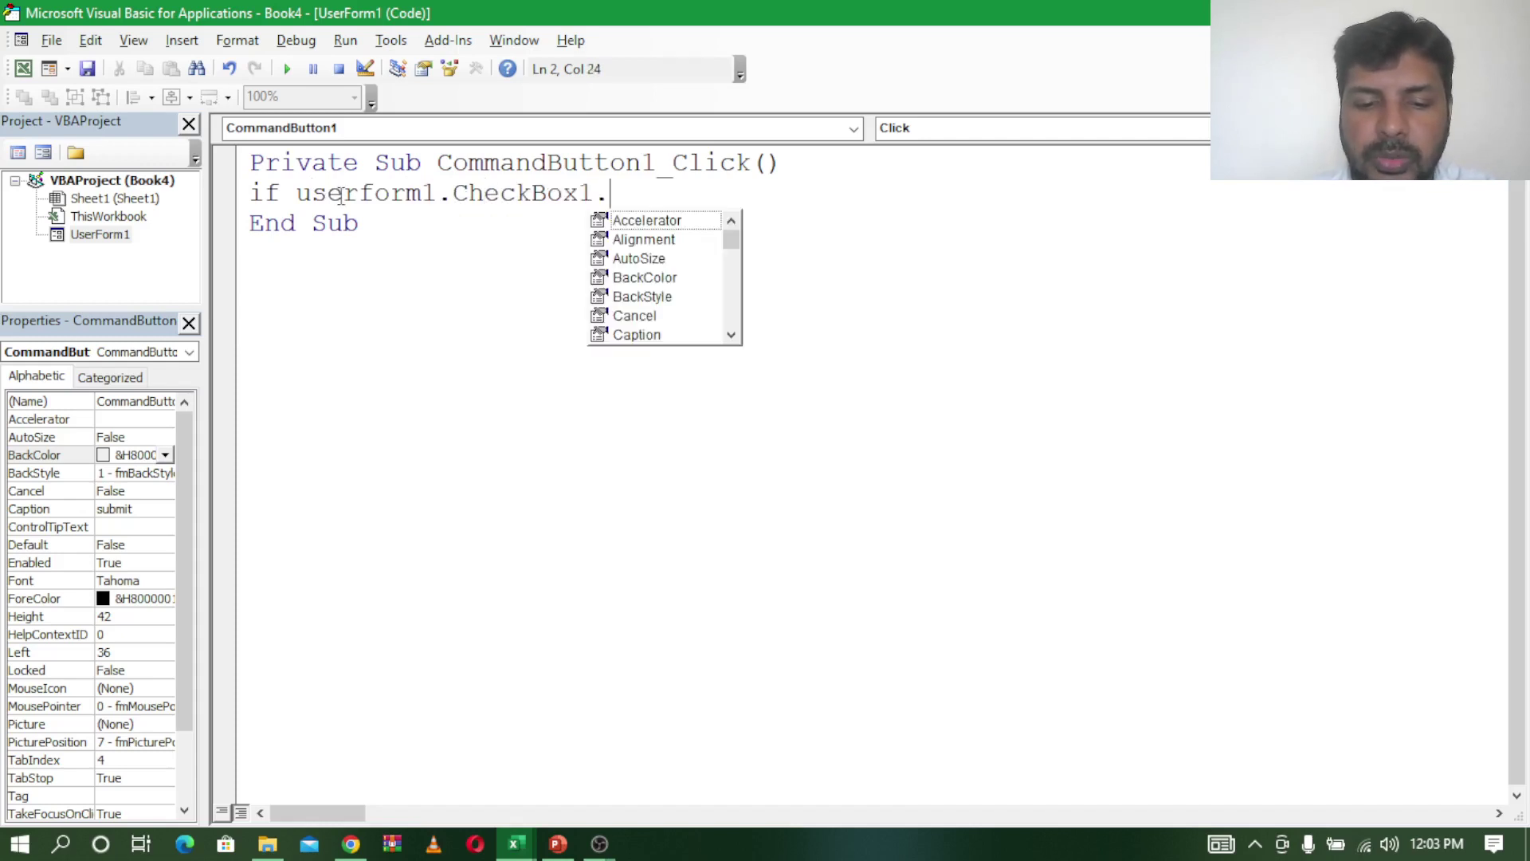
type("value")
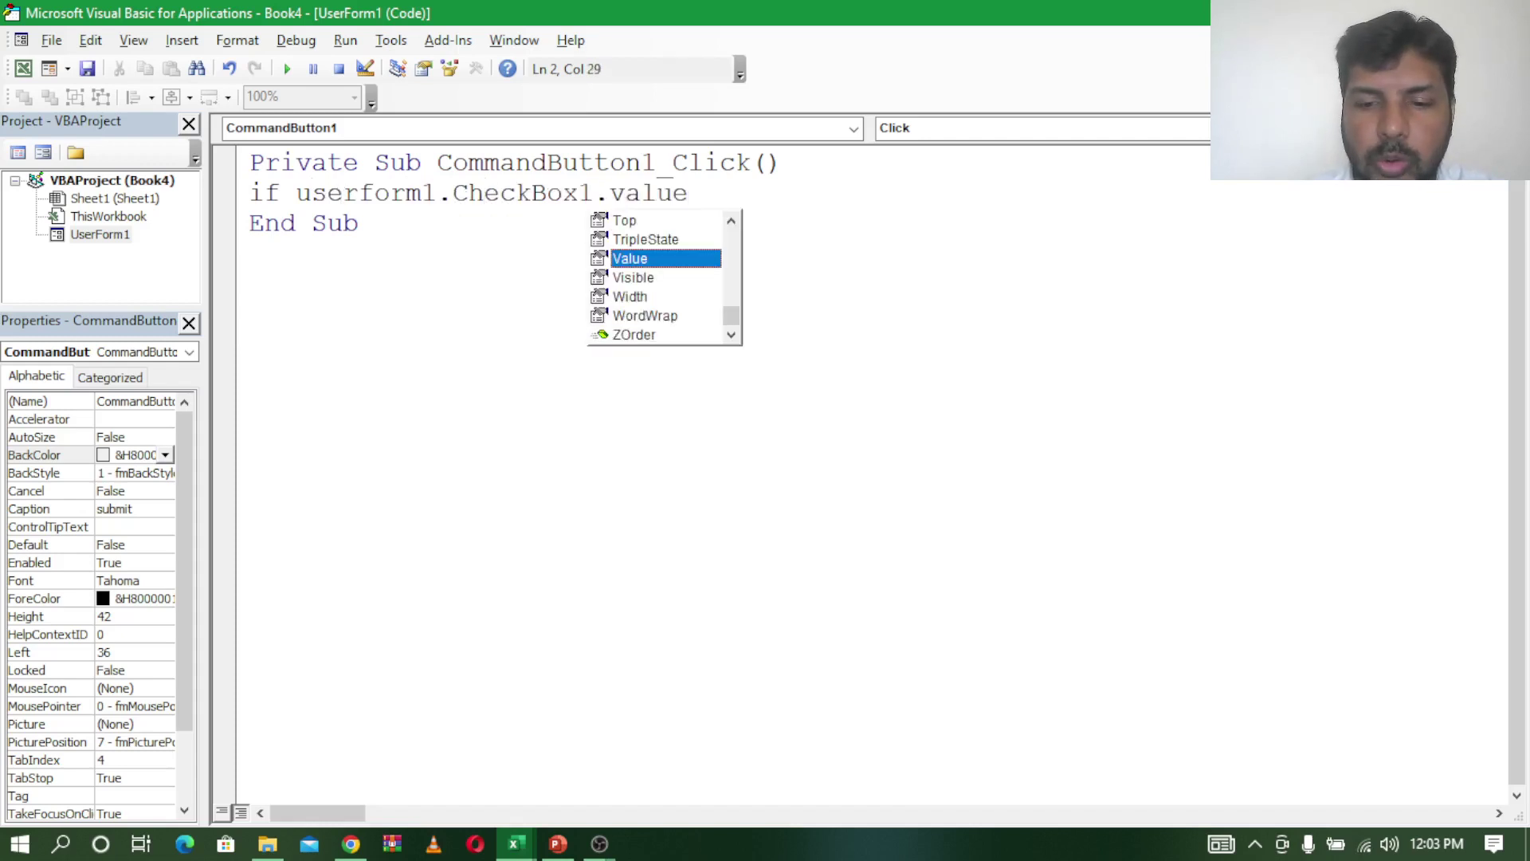
type("=t")
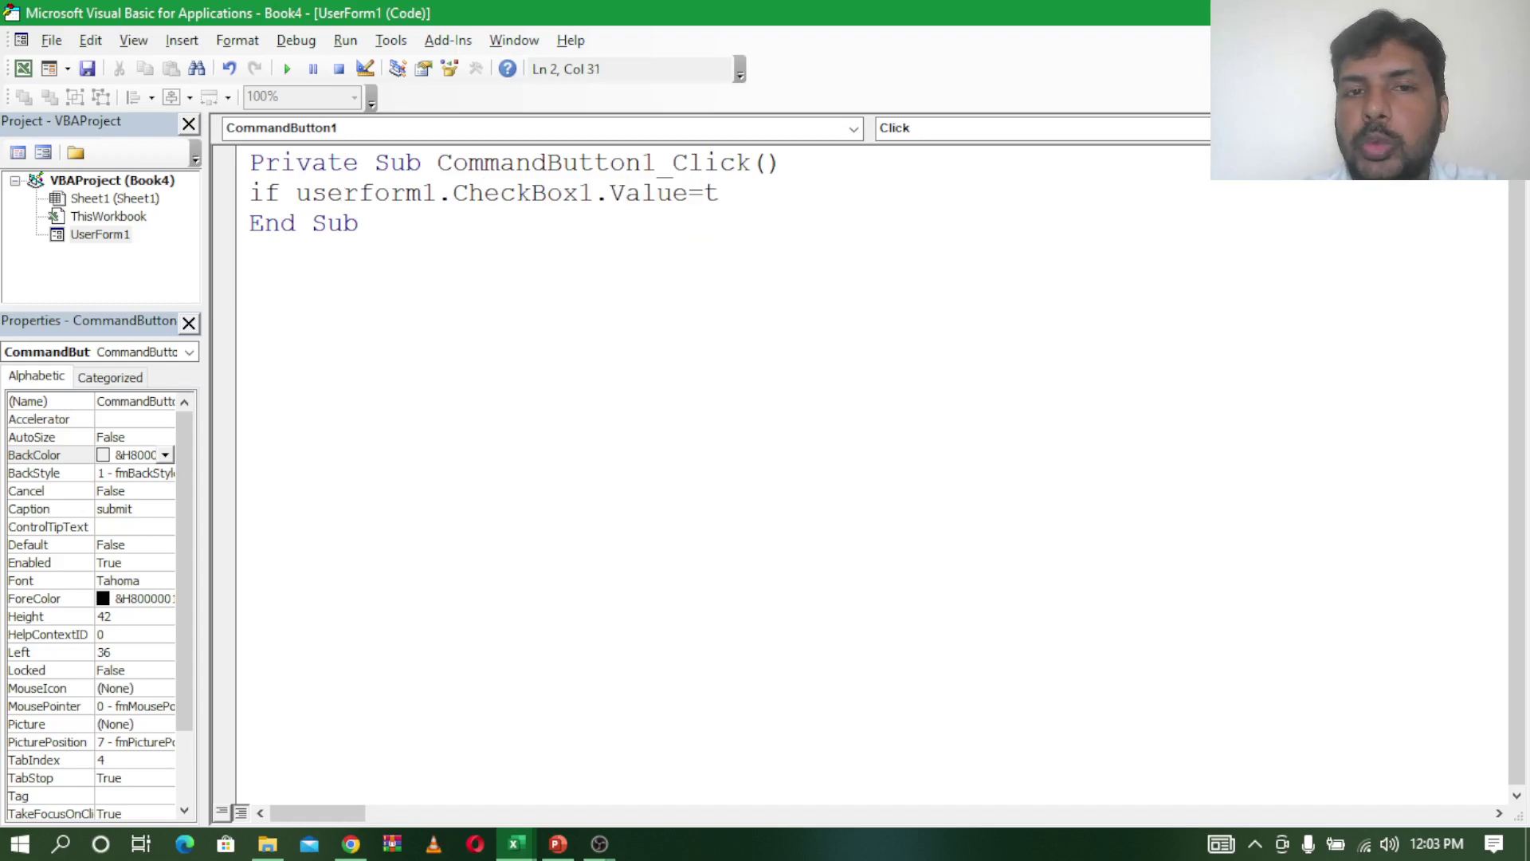
type("rue")
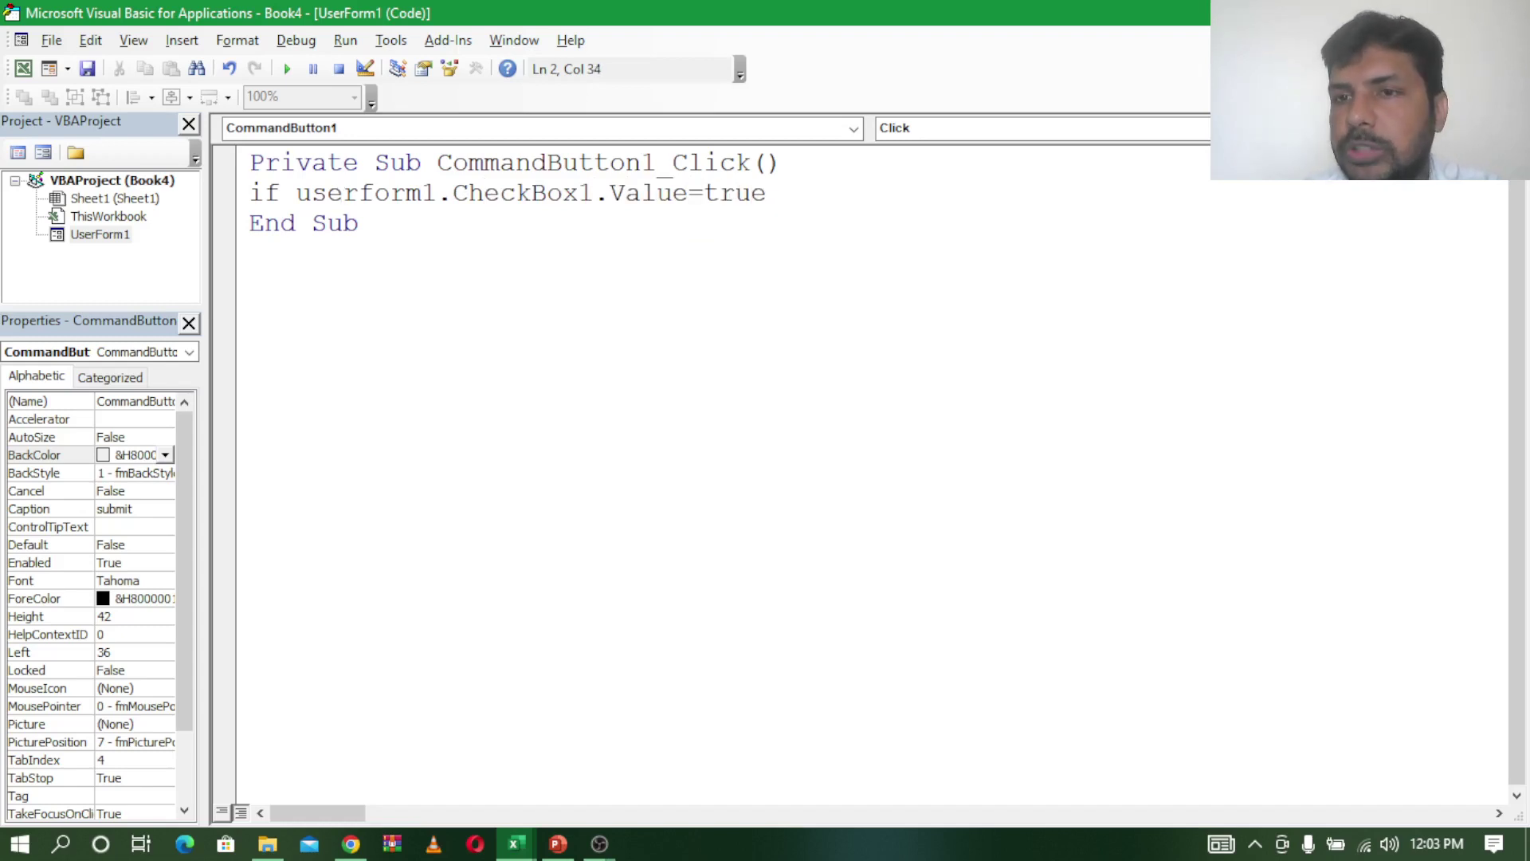
type(" th")
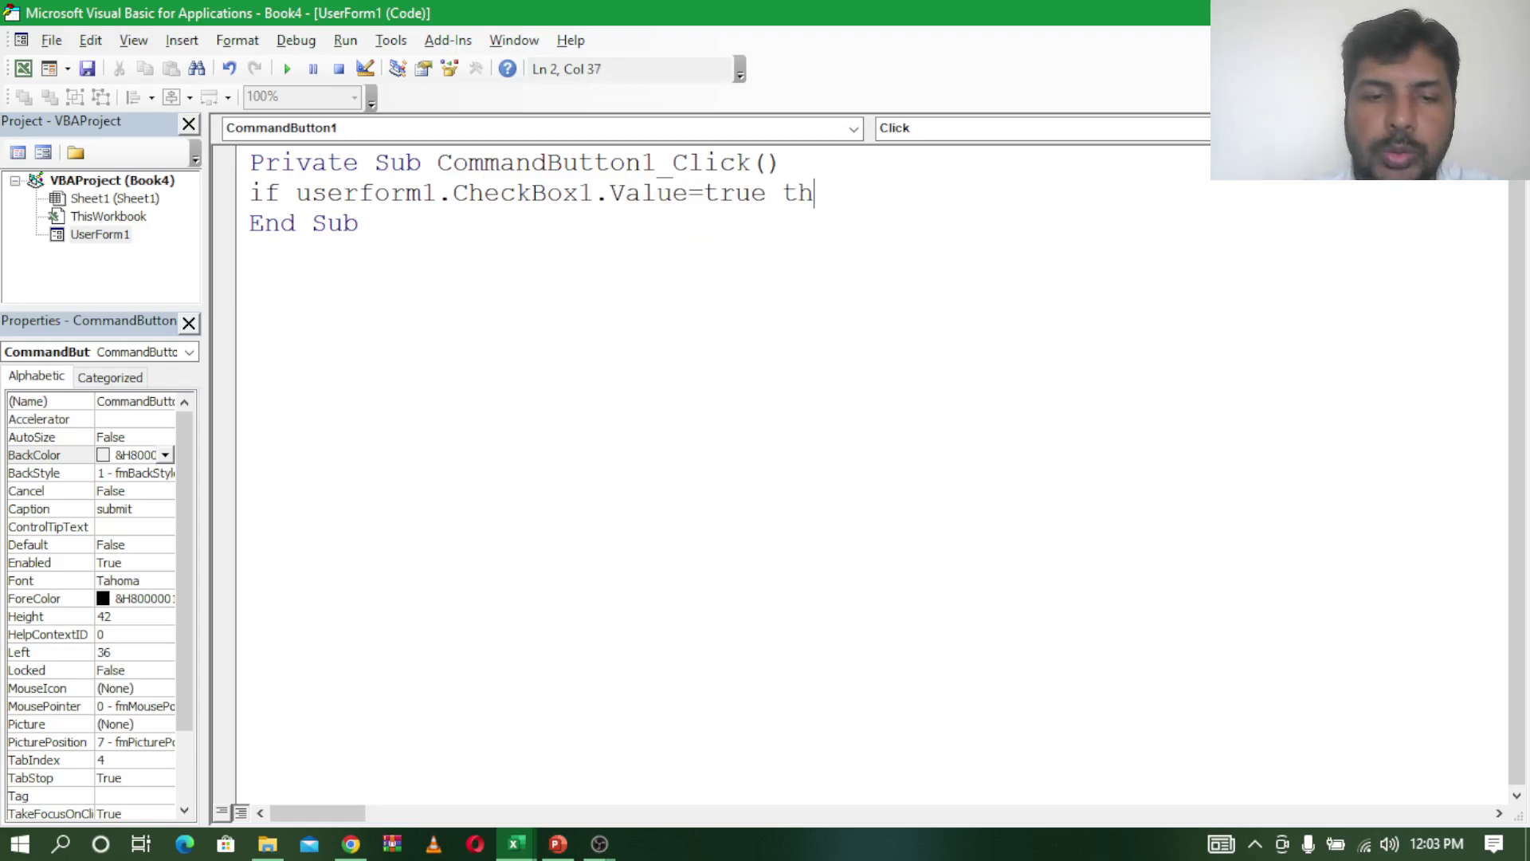
type("en")
key("Return")
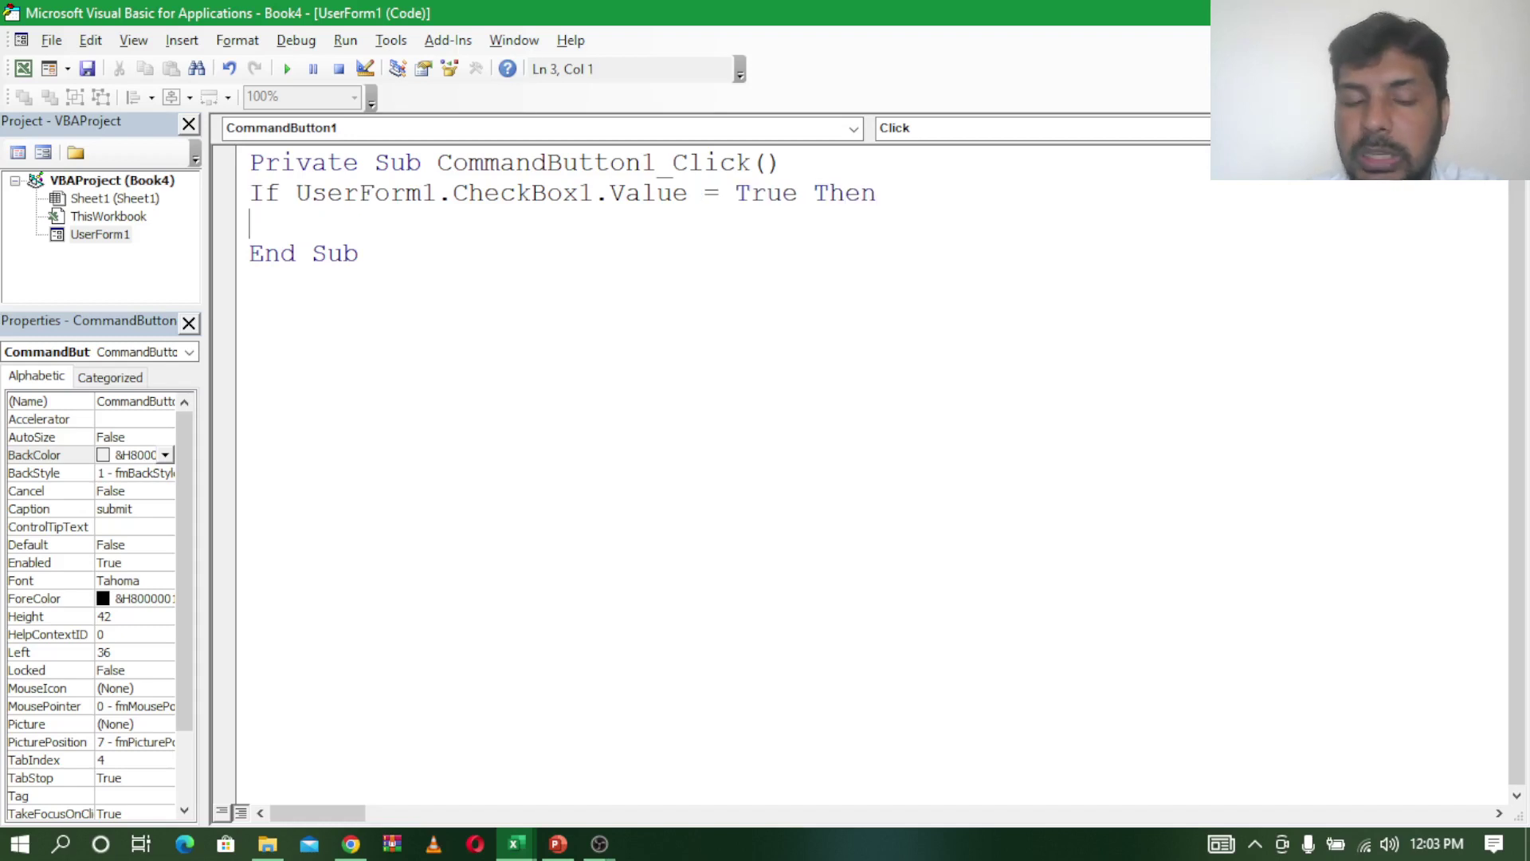
Step: Add Range("c3").Value = Range("c3").Value + 1, close with End If, and remove the blank line
type("range")
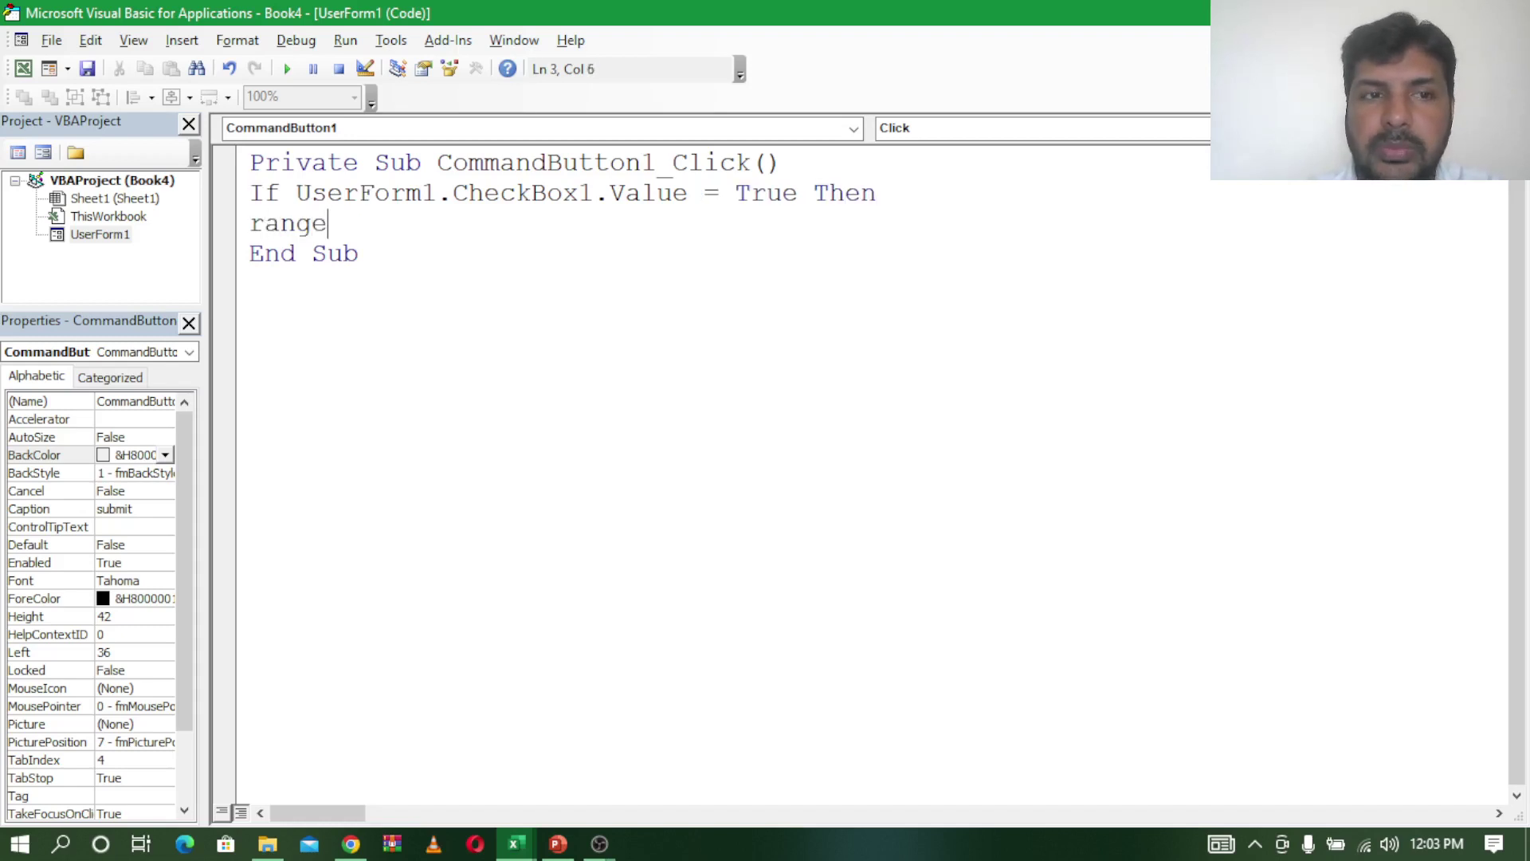
type("(")
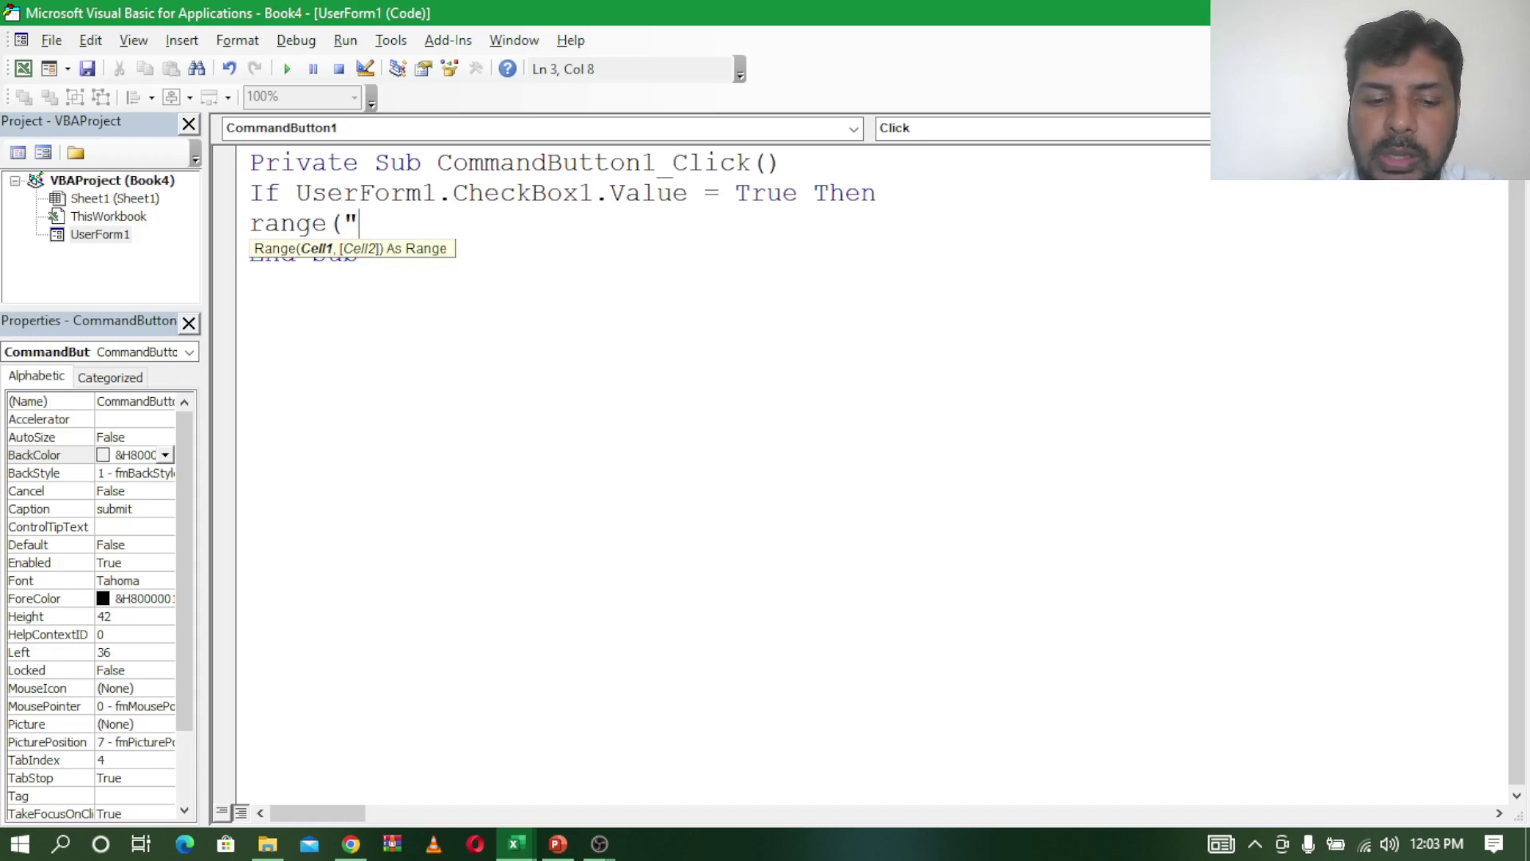
type("3\"")
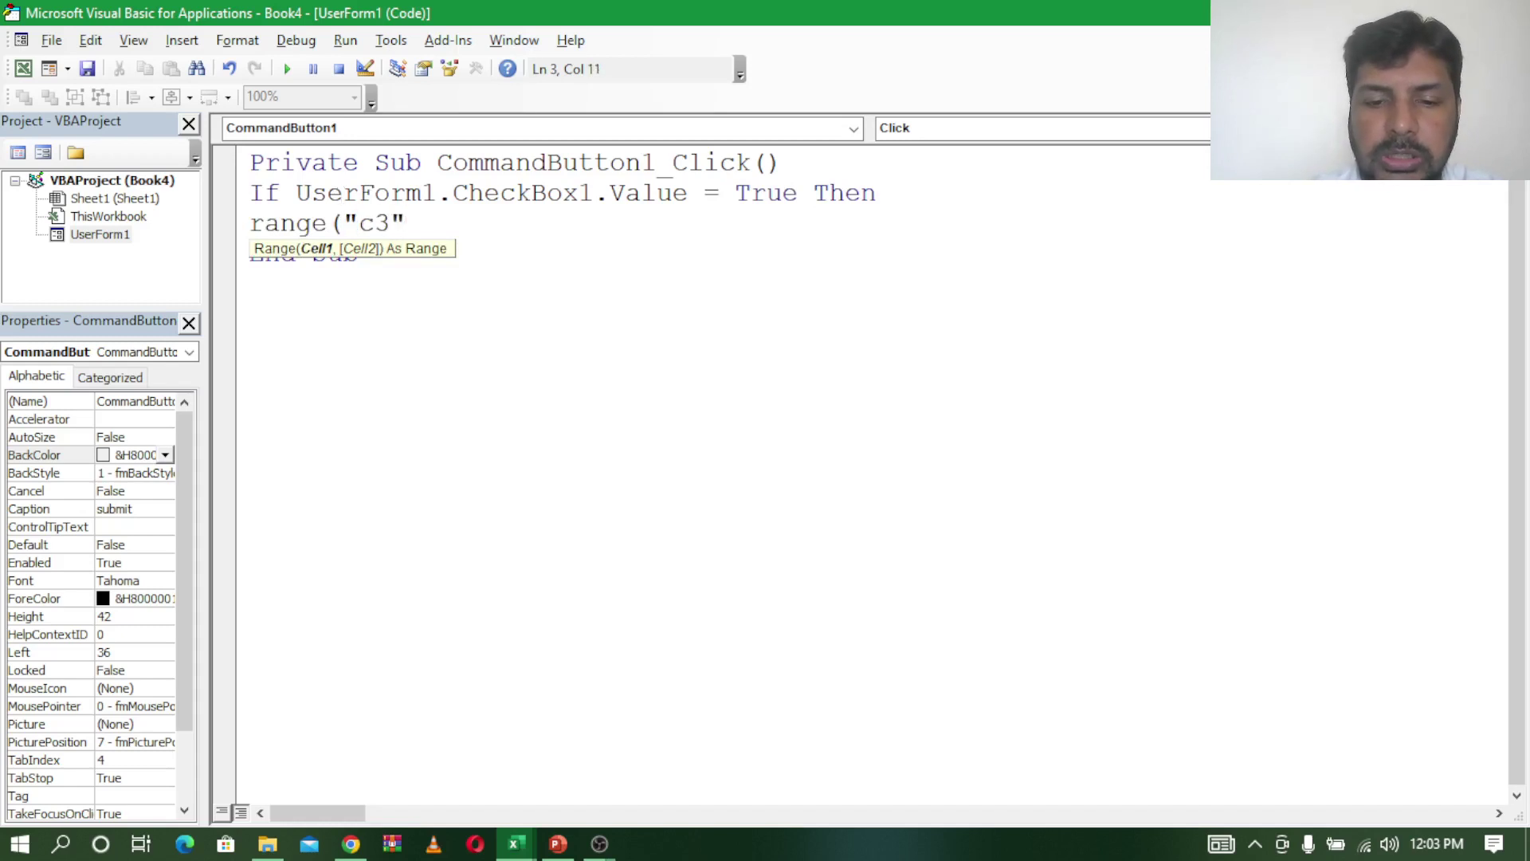
type(").va")
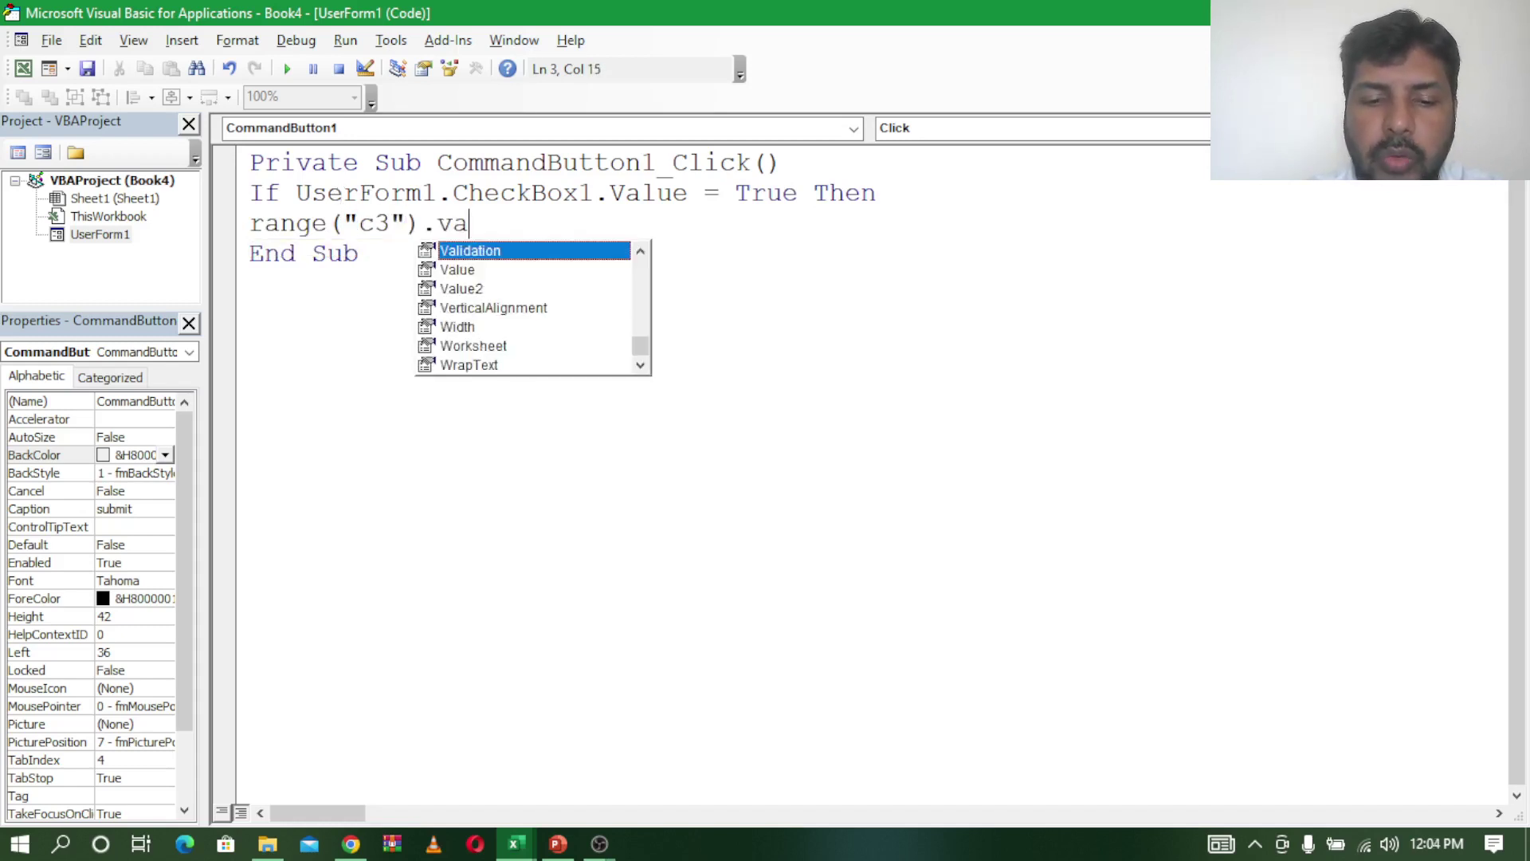
type("lue=")
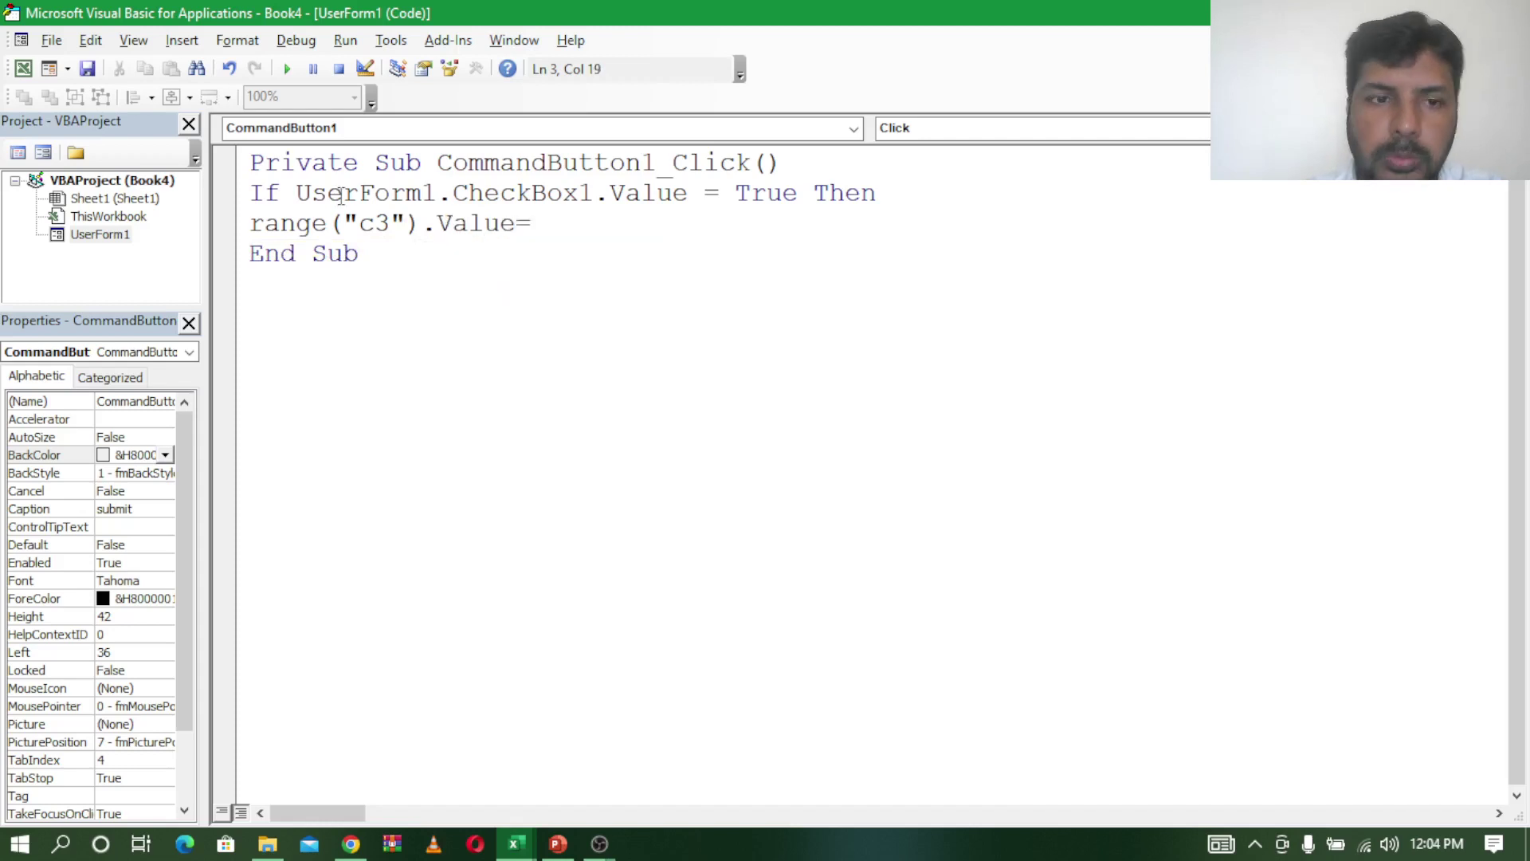
type("range")
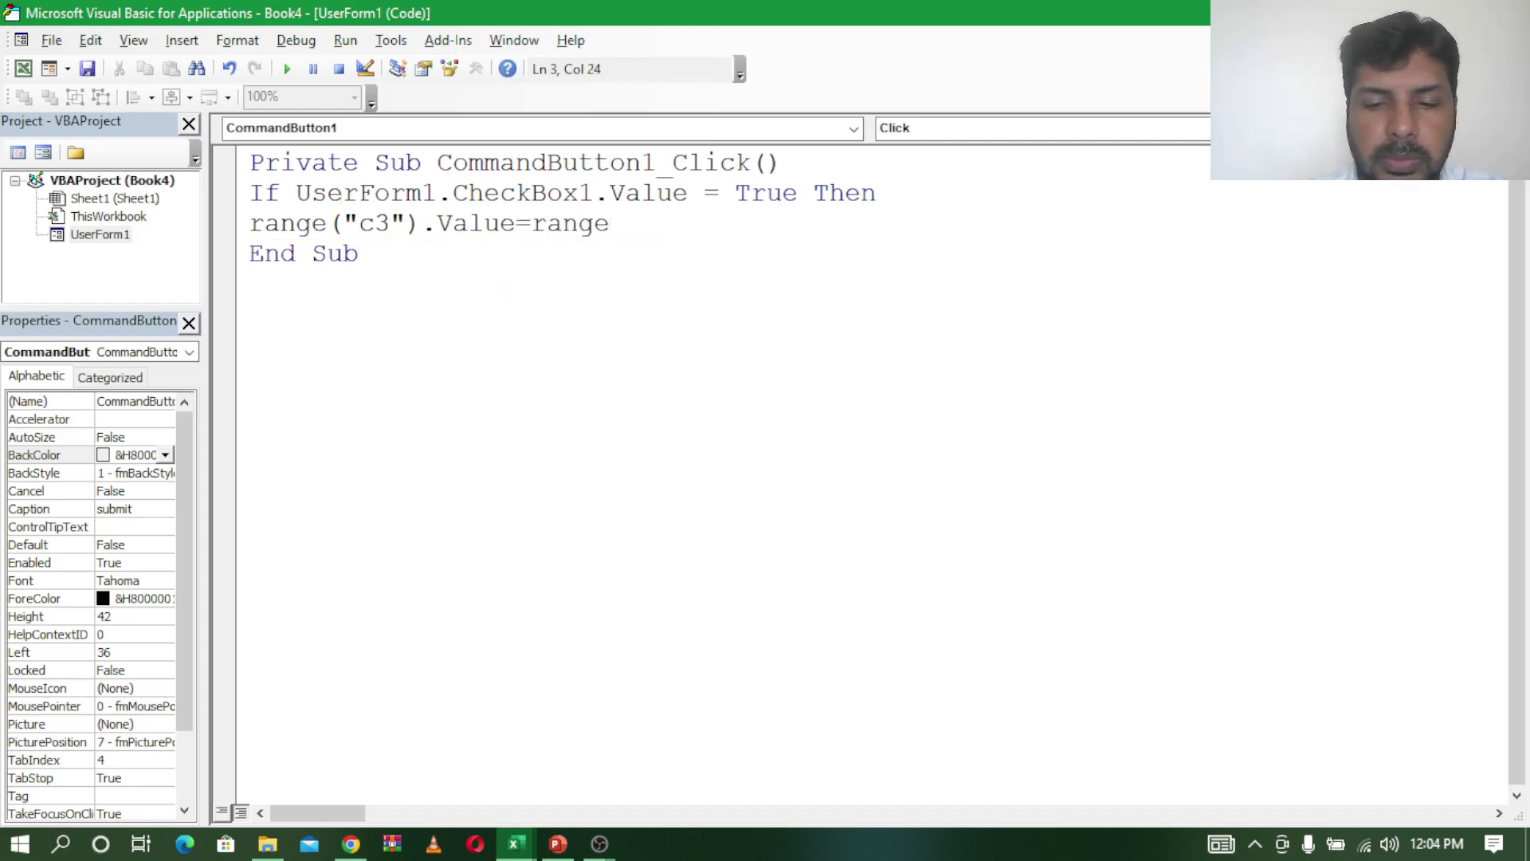
type("(")
type("c3")
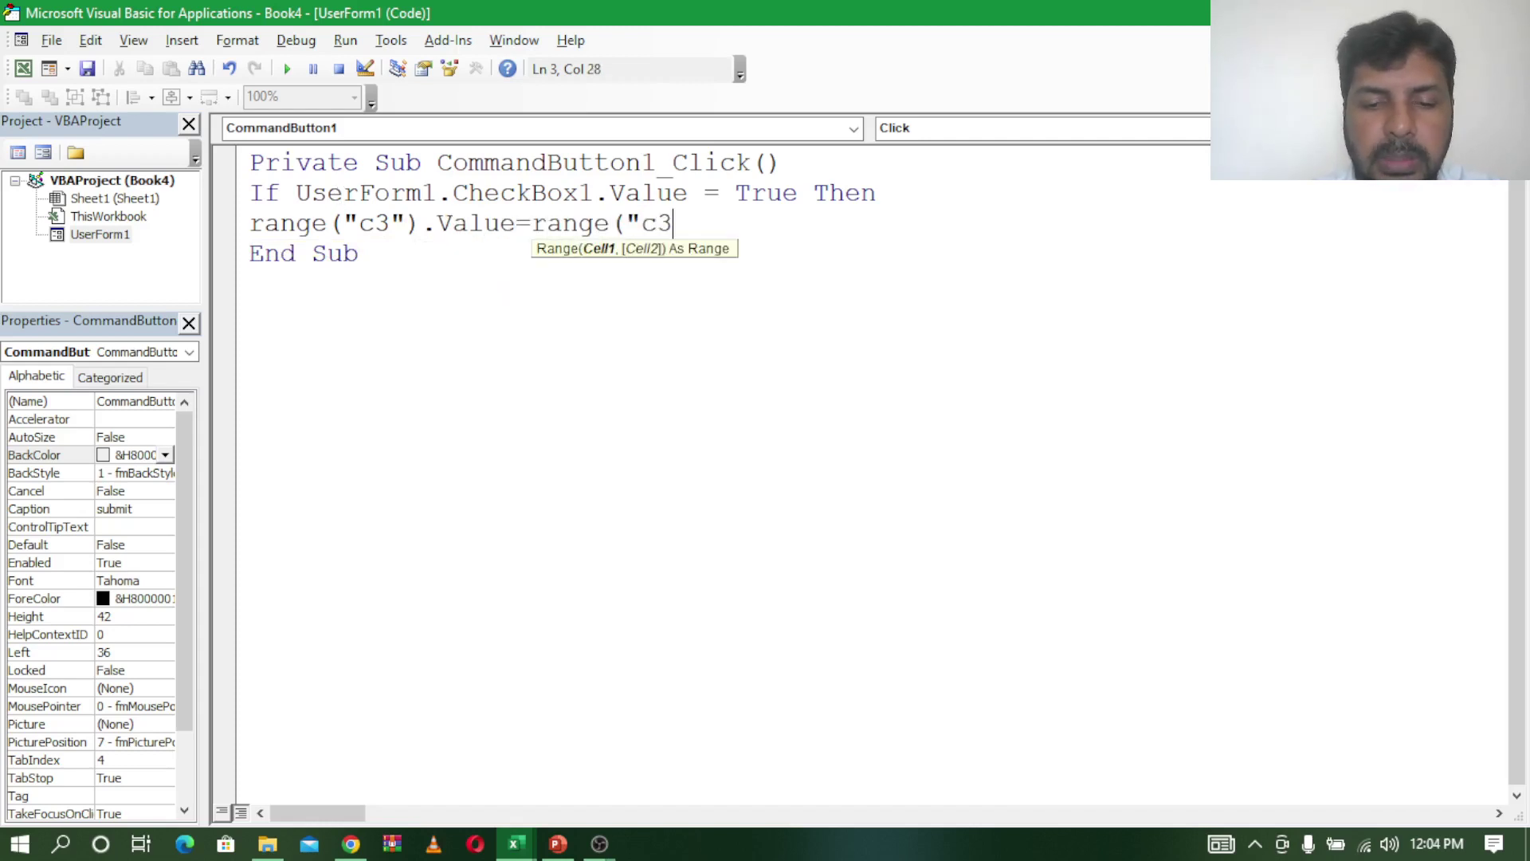
type("\"")
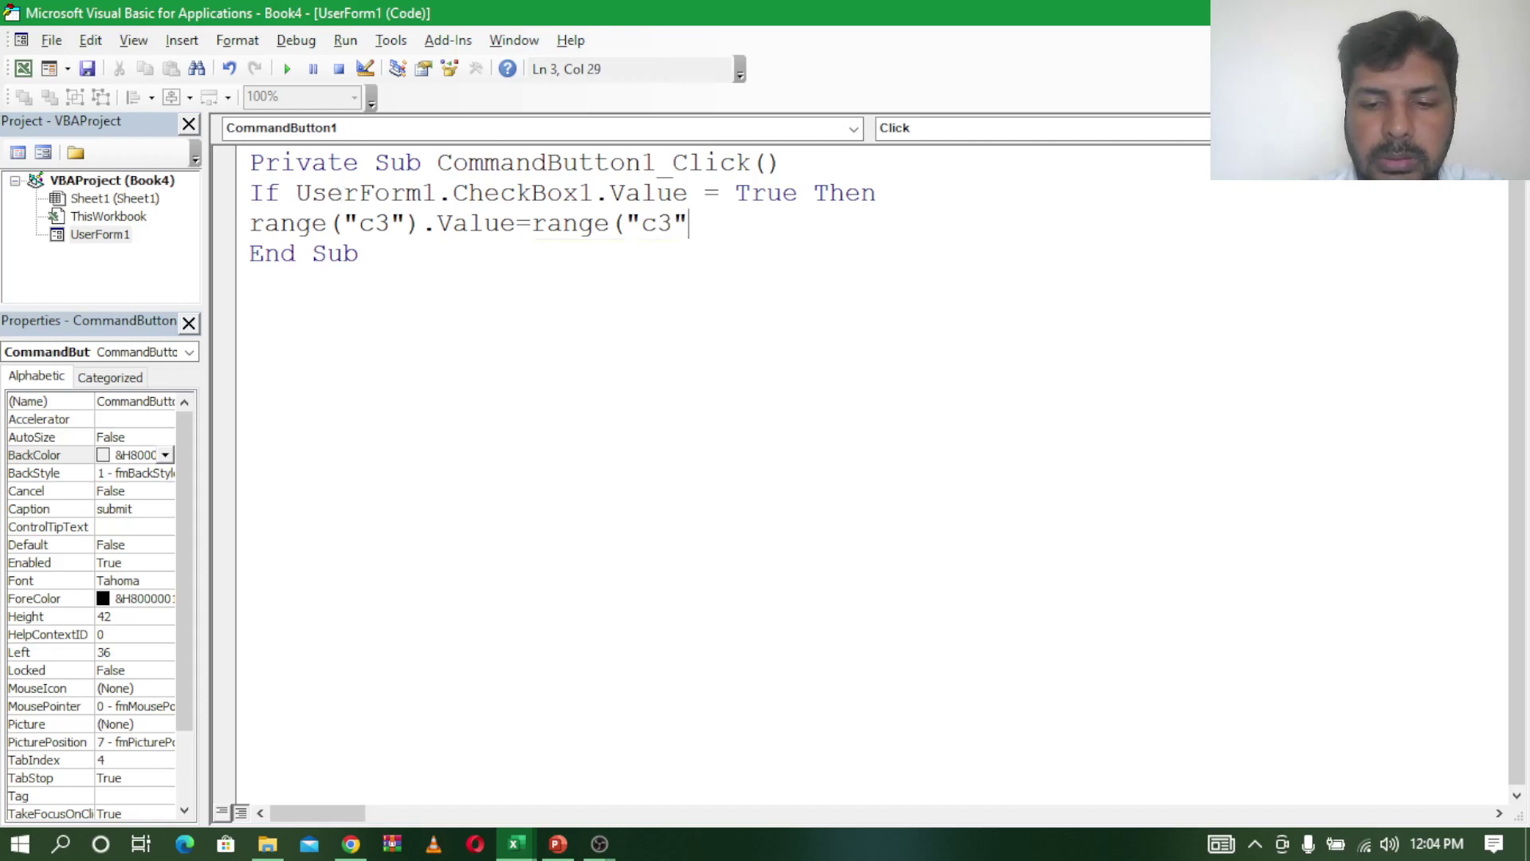
type("{.val")
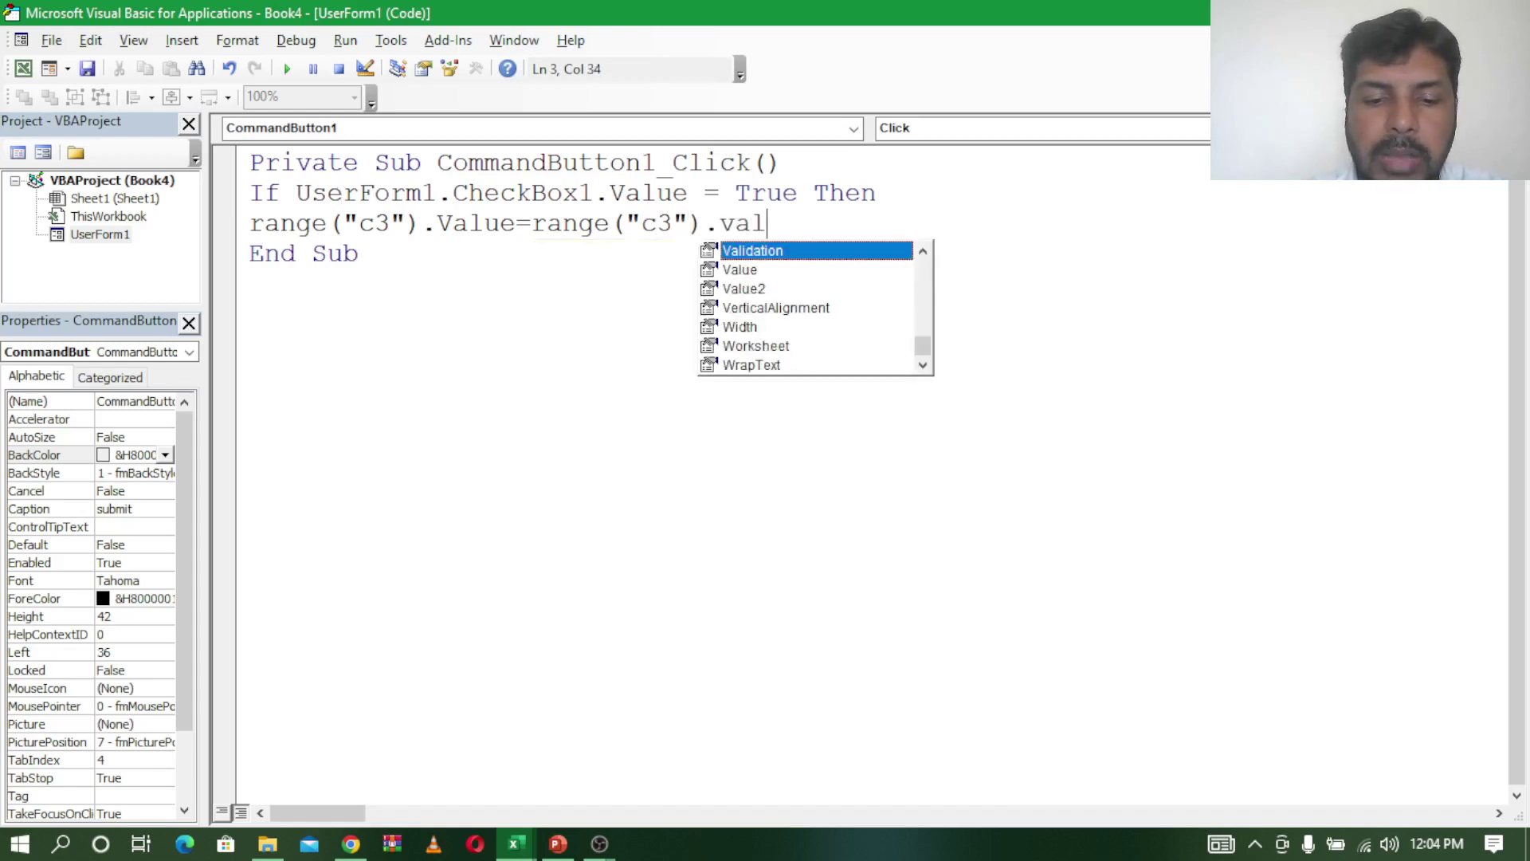
type("ue")
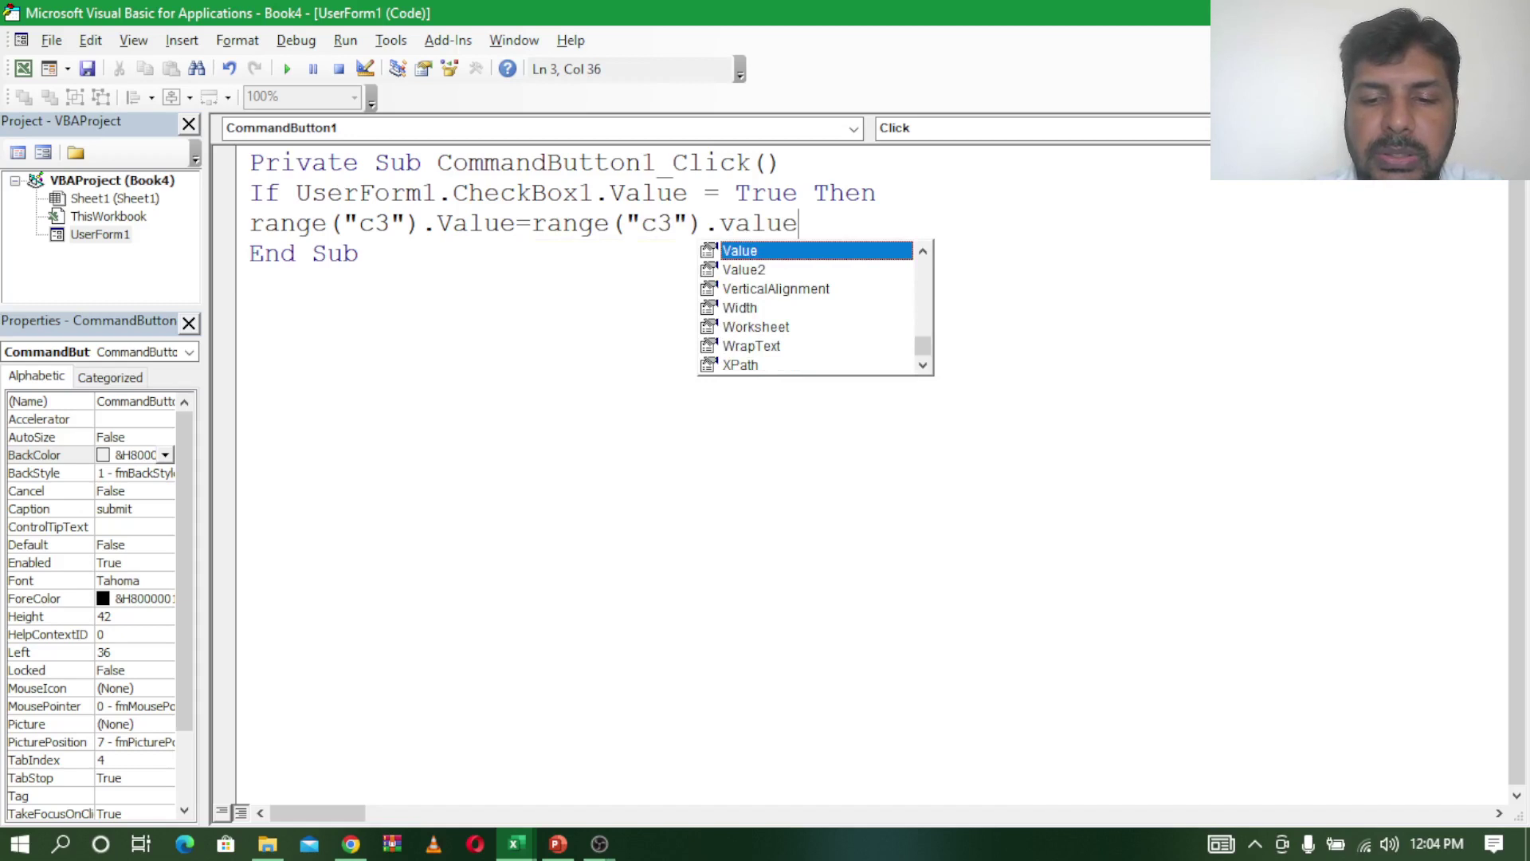
type("+1")
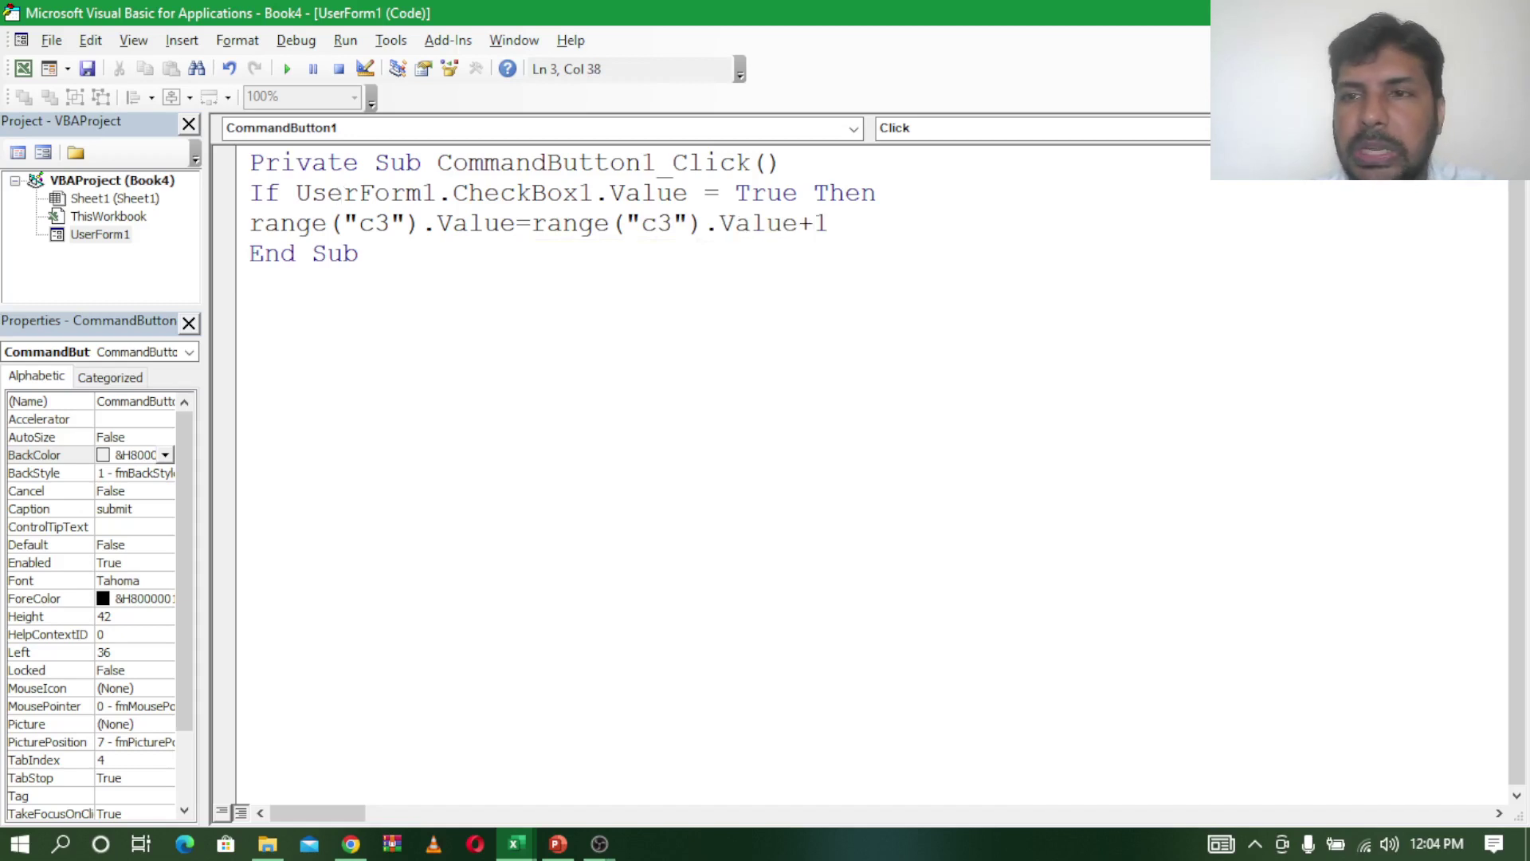
key("Return")
type("end")
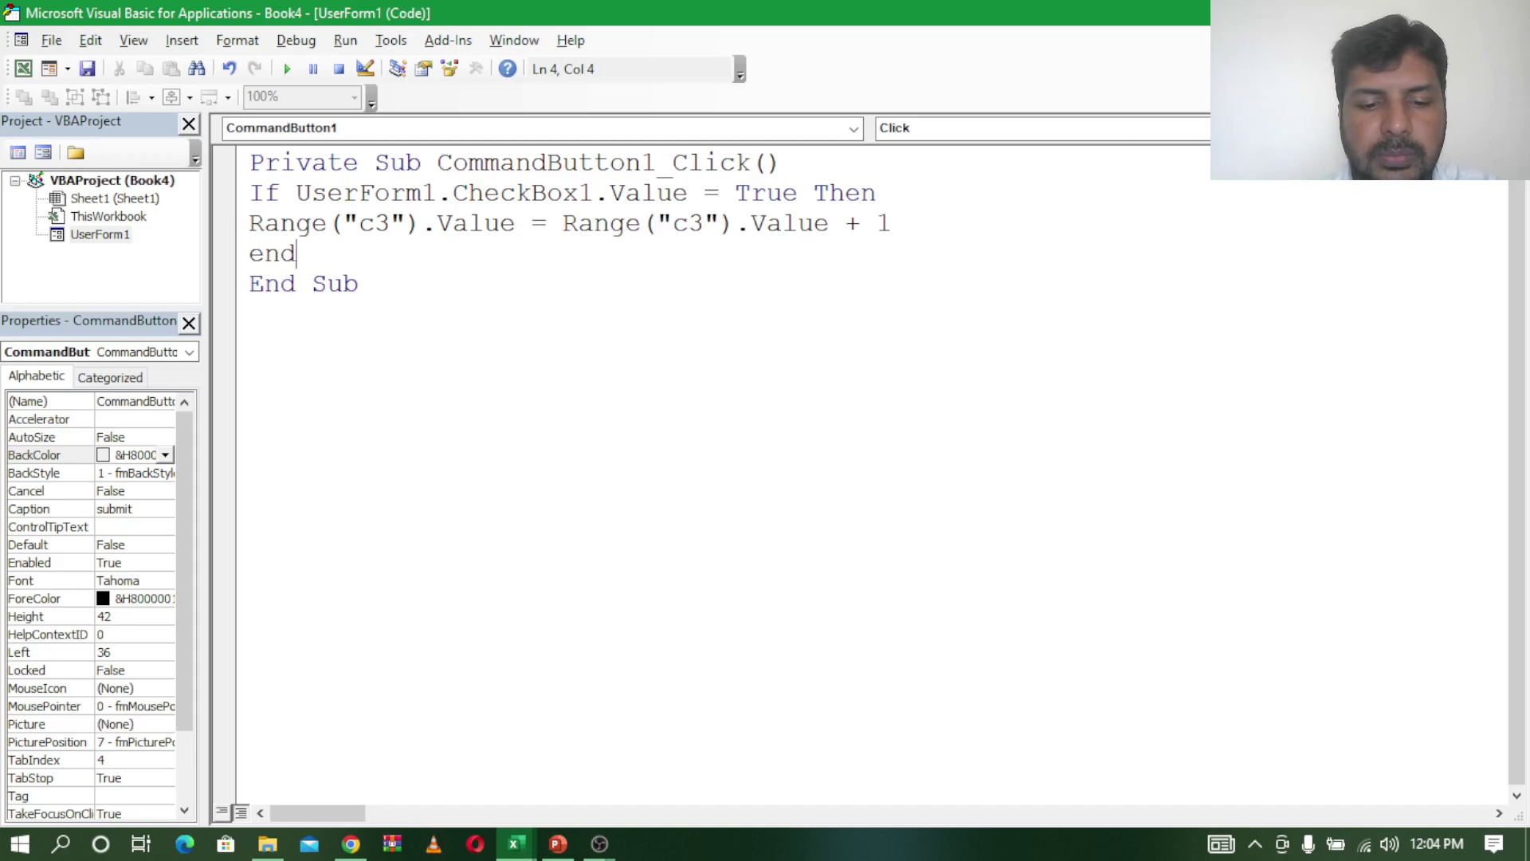
type("if")
key("Return")
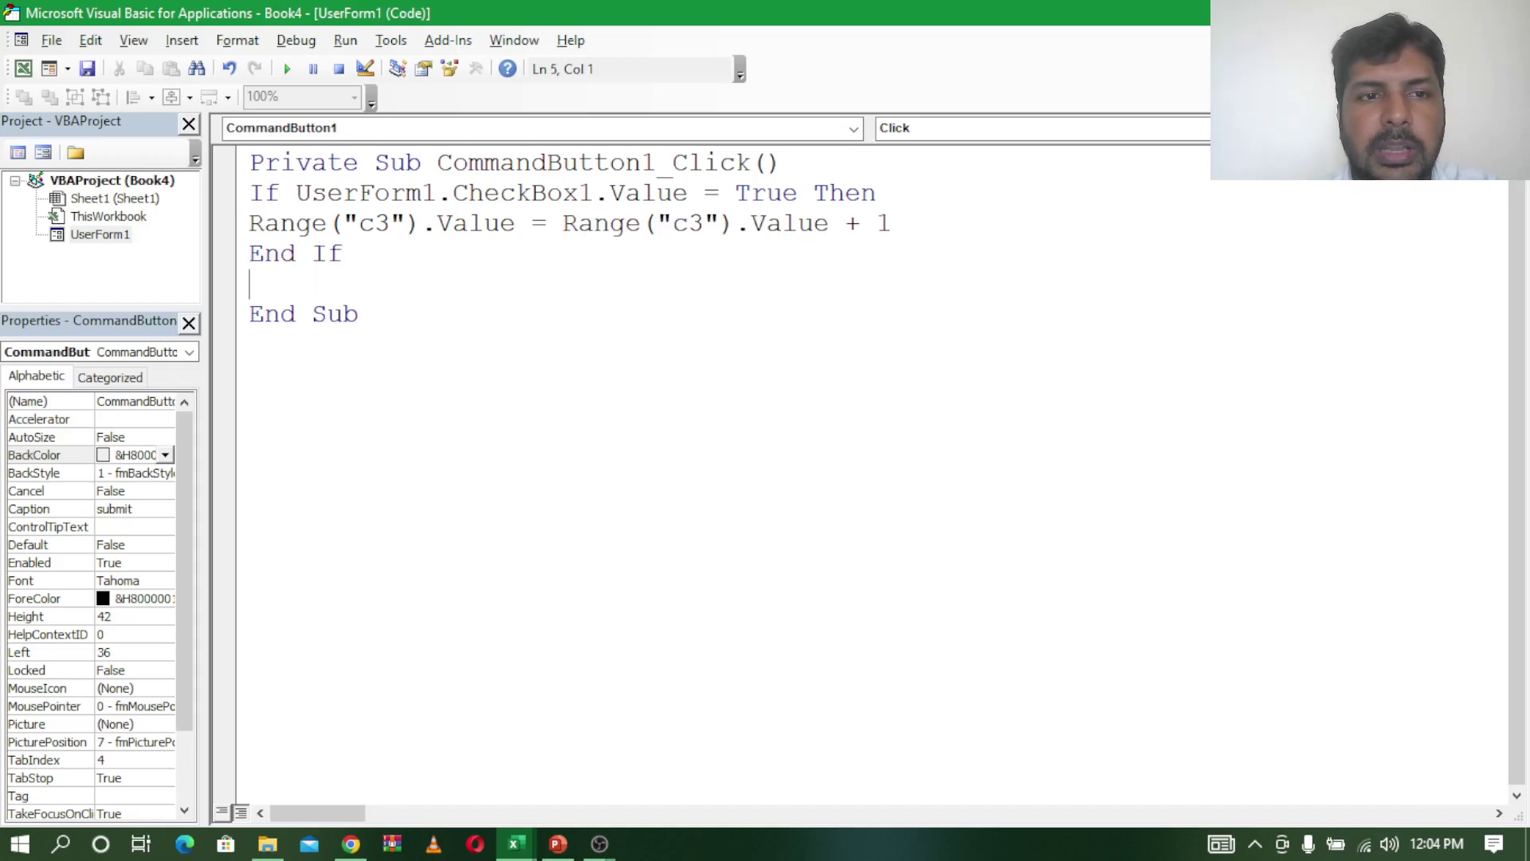
key("Delete")
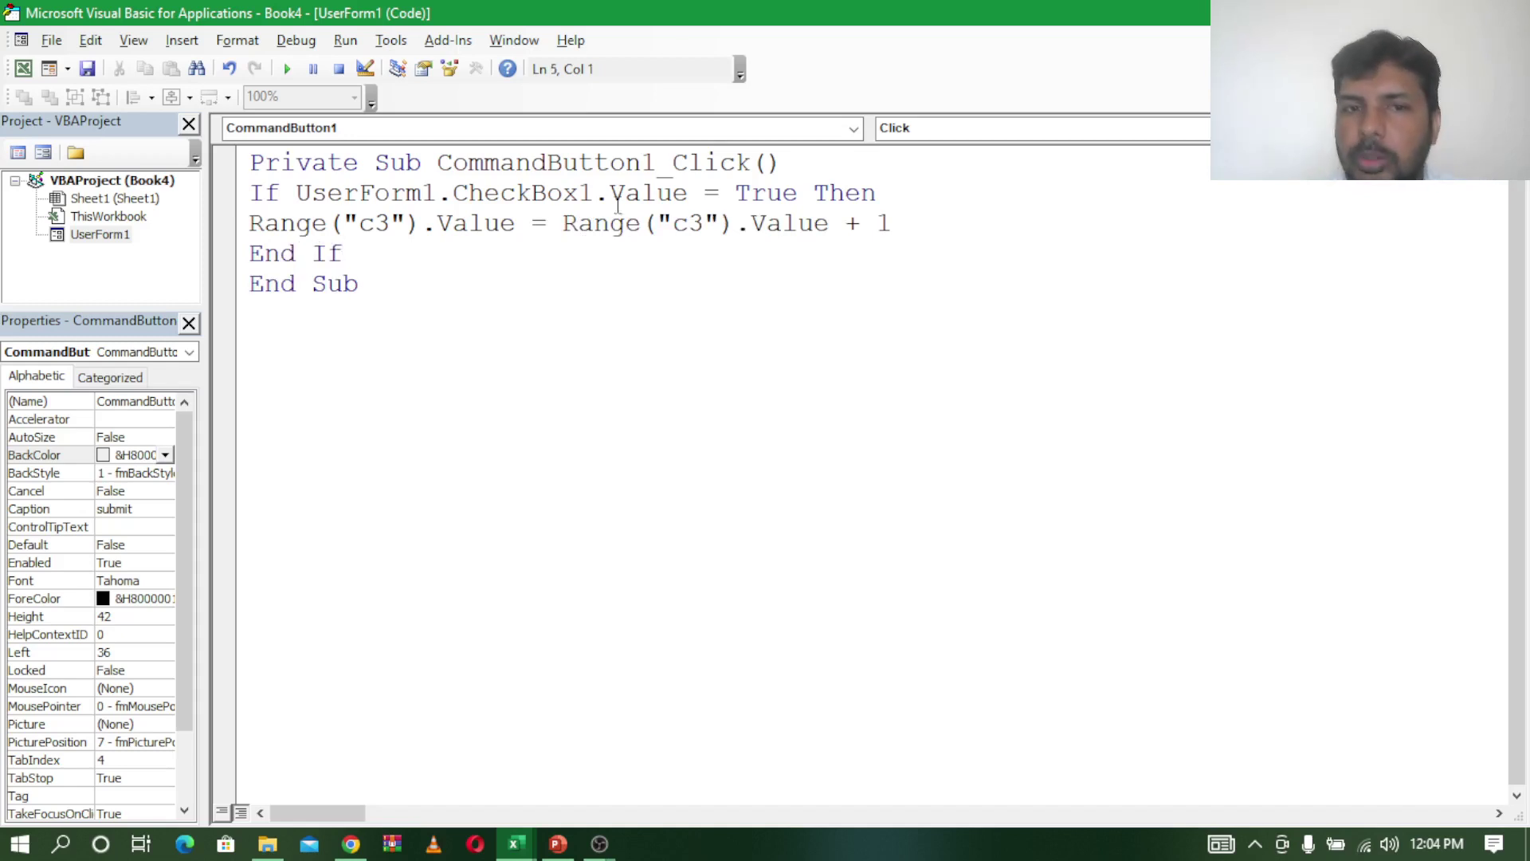
left_click(577, 290)
Step: Run UserForm1, submit three A Party votes, then close the form
double_click(120, 234)
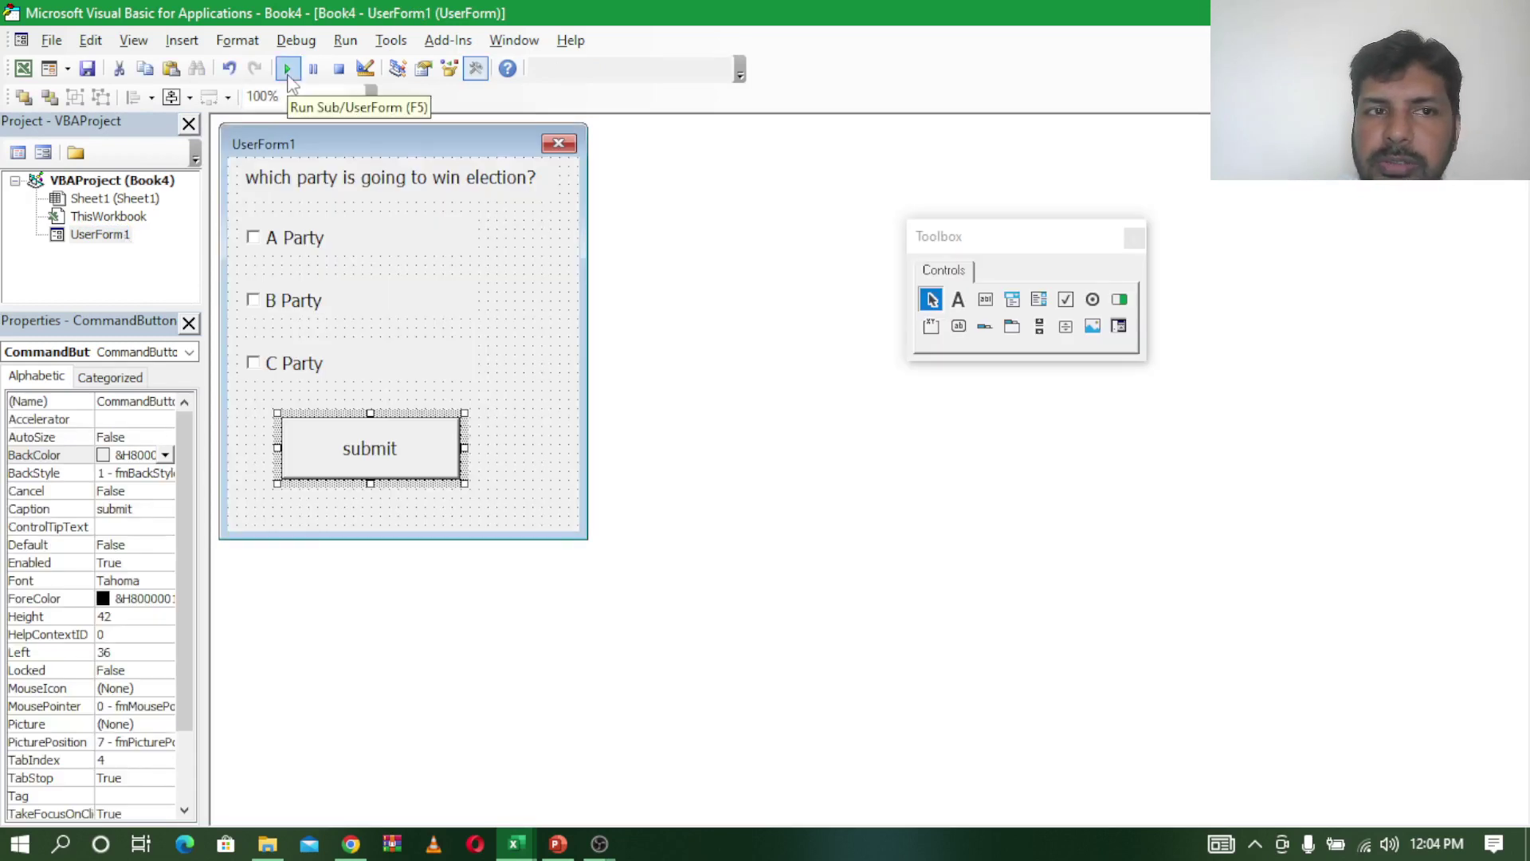
left_click(287, 68)
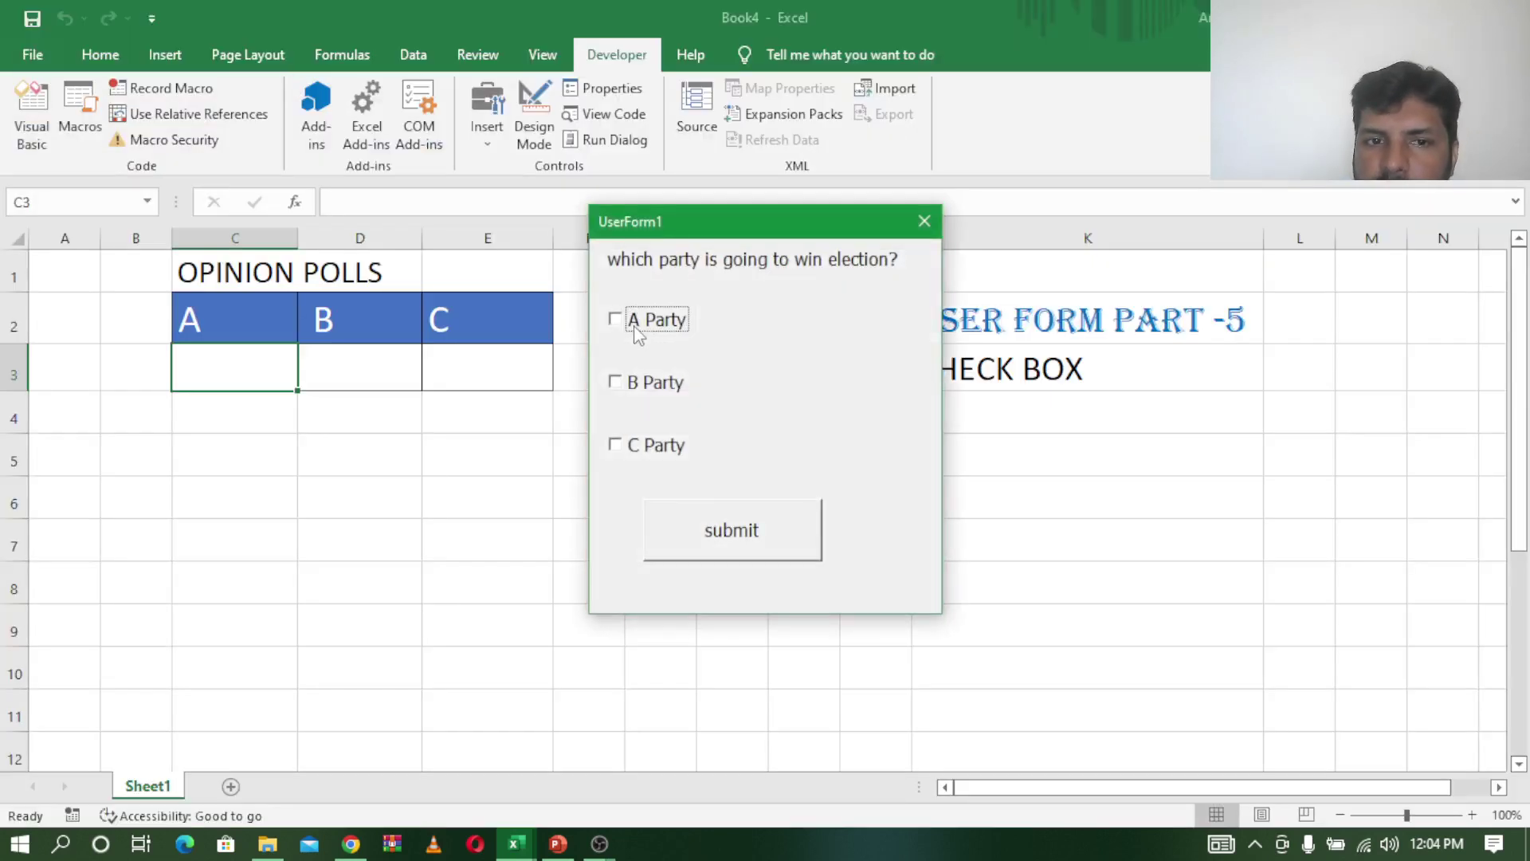
left_click(729, 550)
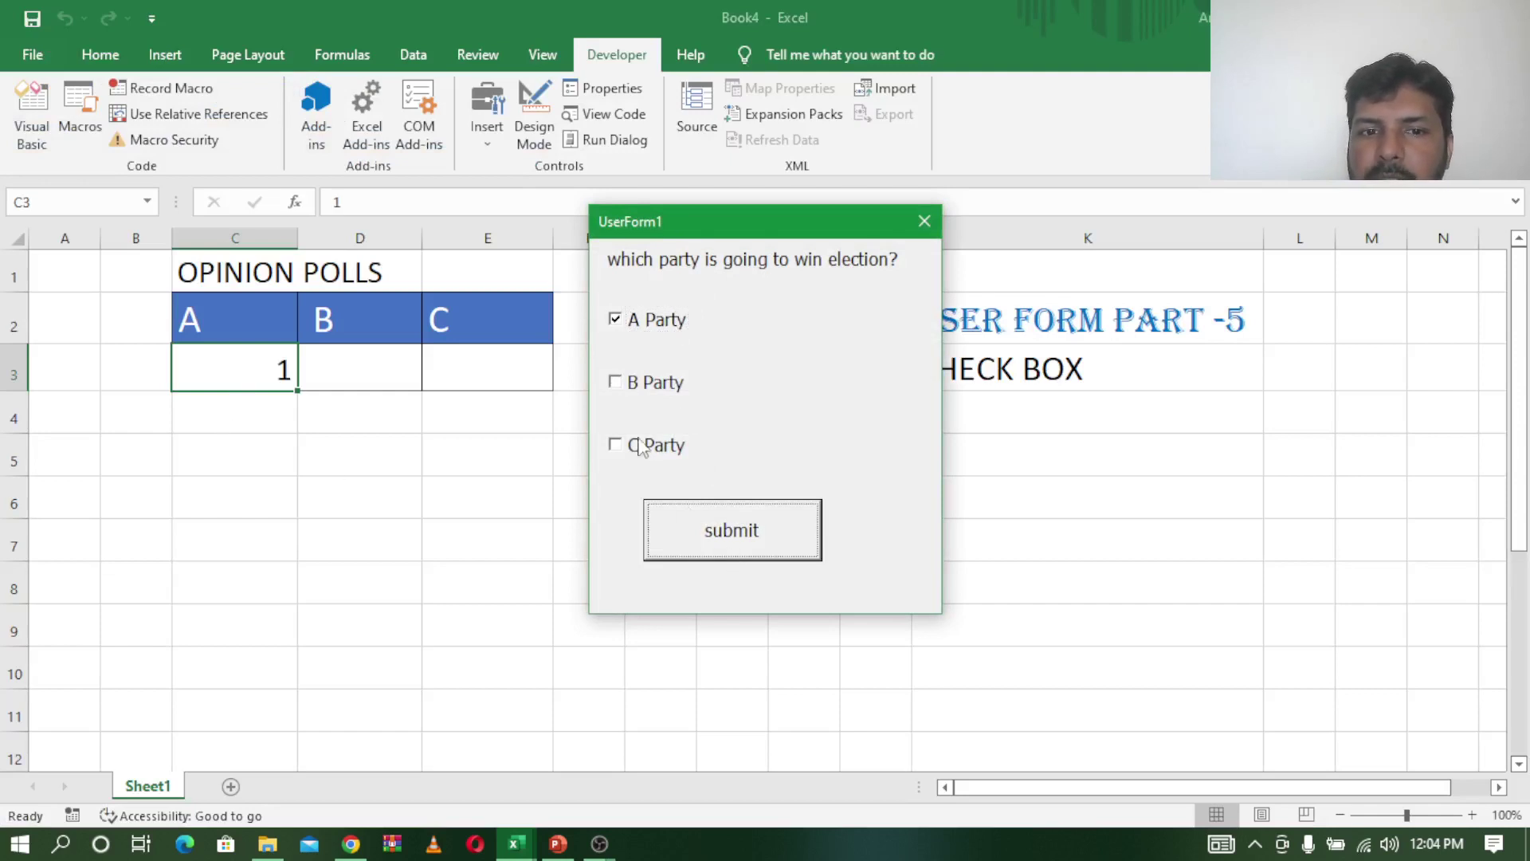
left_click(616, 321)
left_click(616, 320)
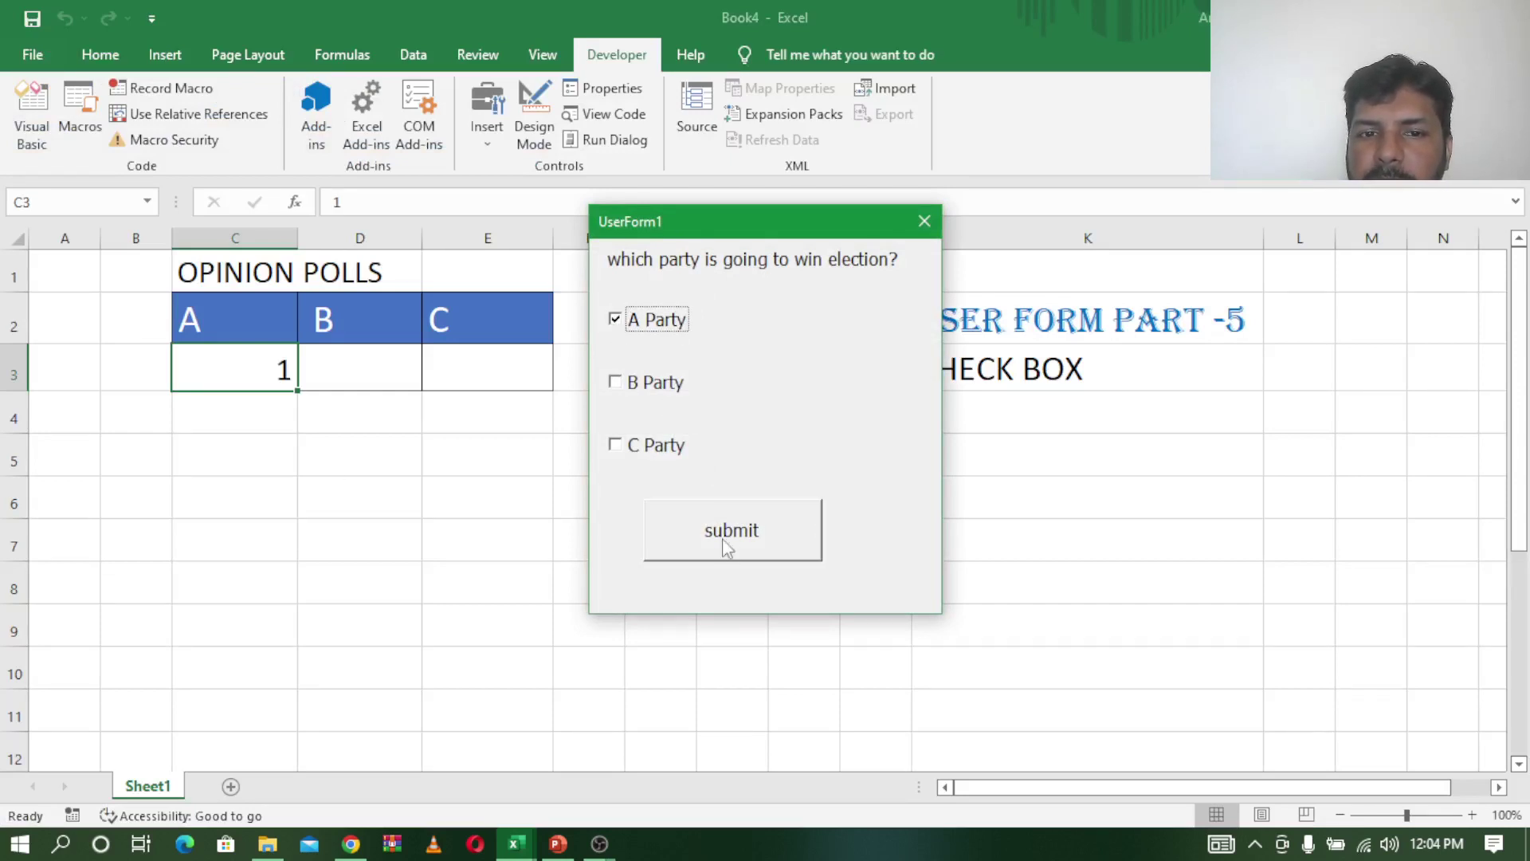
left_click(726, 550)
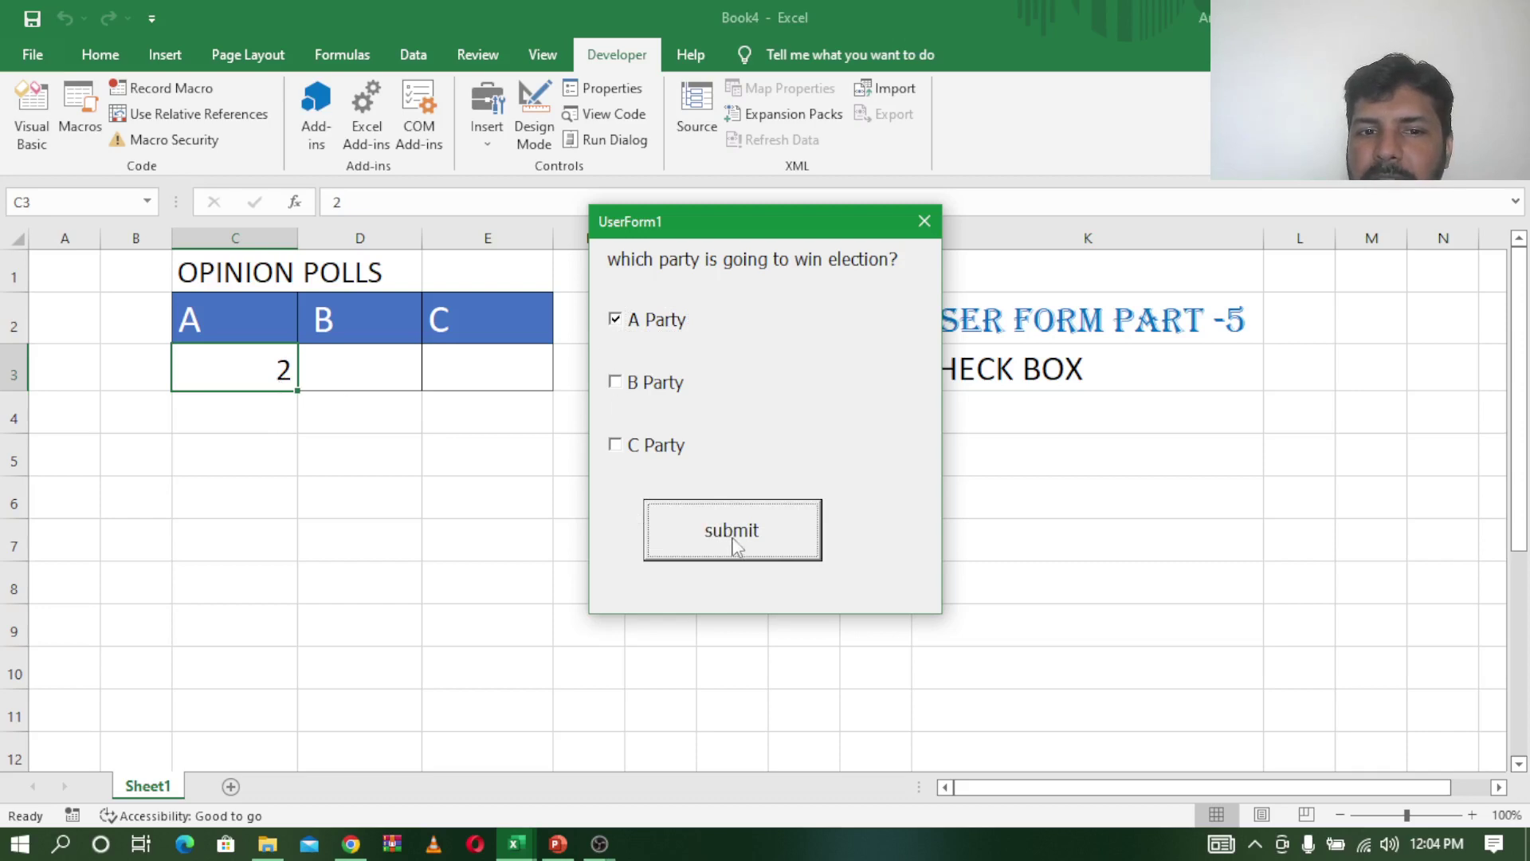
left_click(738, 546)
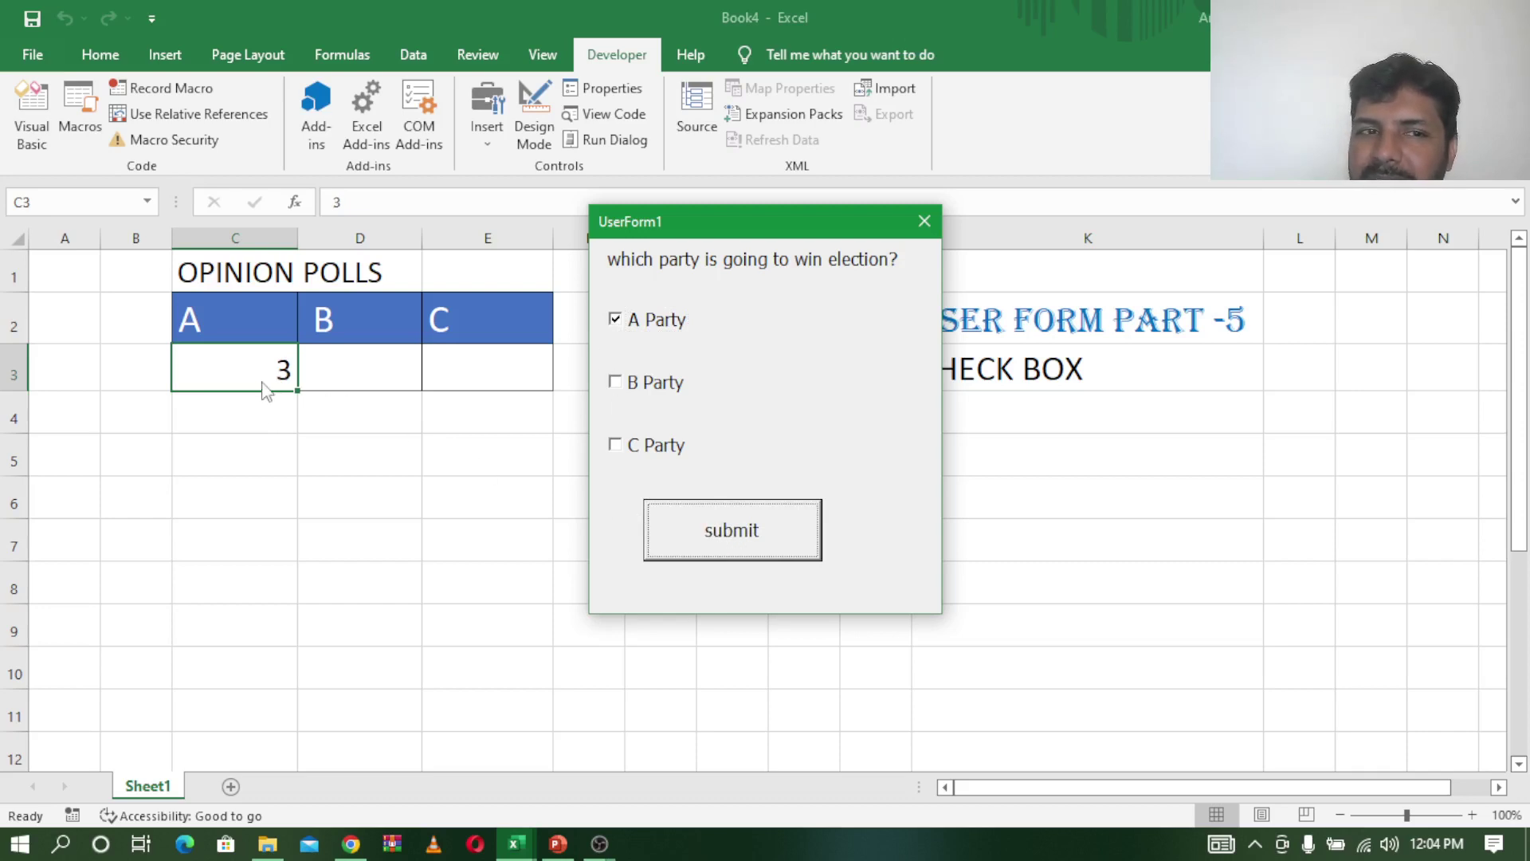
left_click(925, 220)
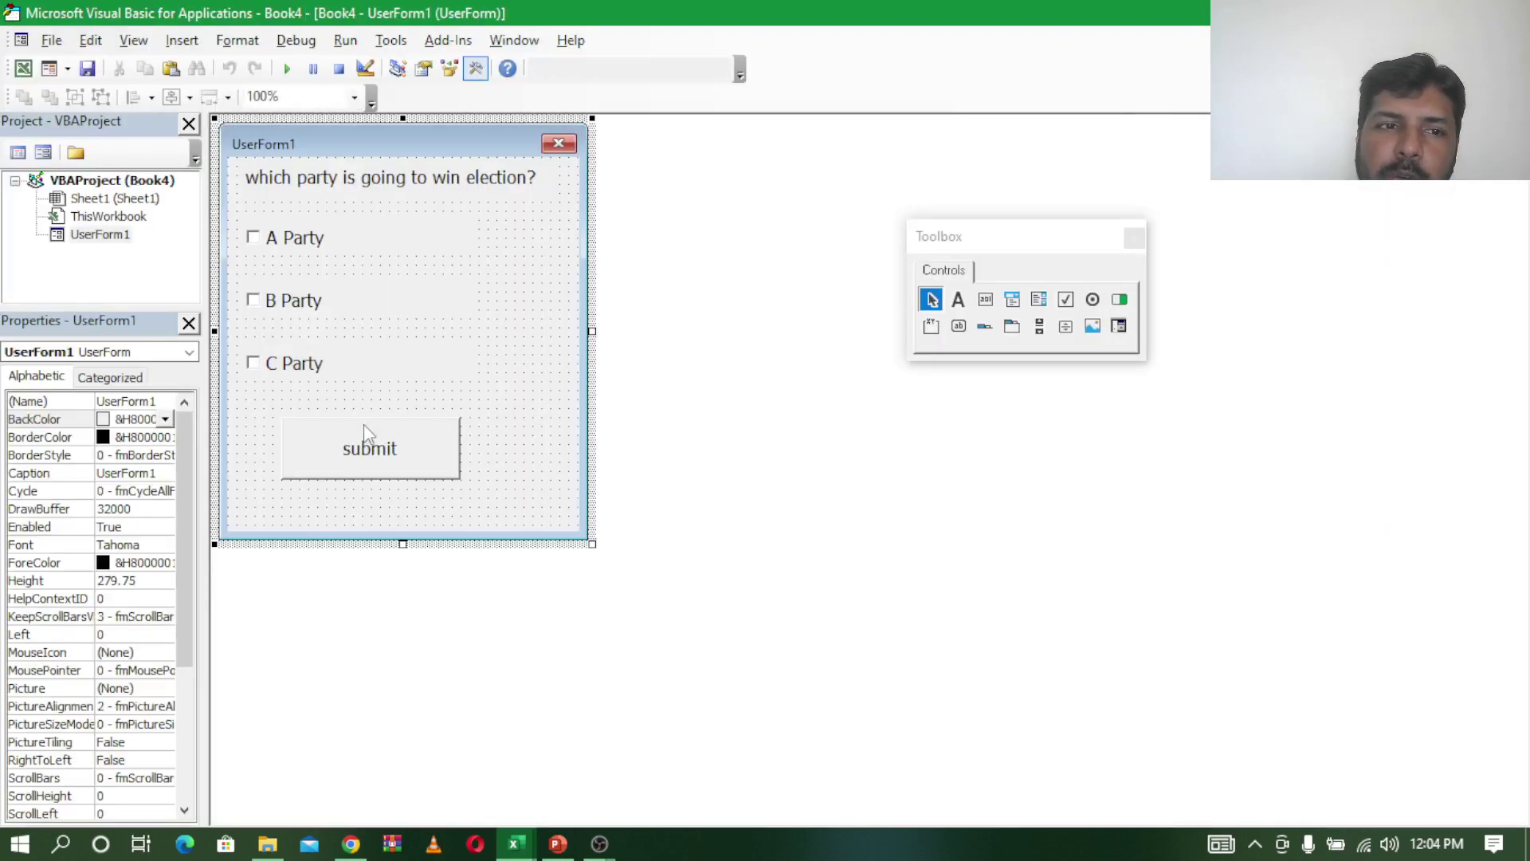
Step: In Excel, insert a 2-D pie chart from the poll table C2:E3
mouse_move(514, 844)
left_click(430, 783)
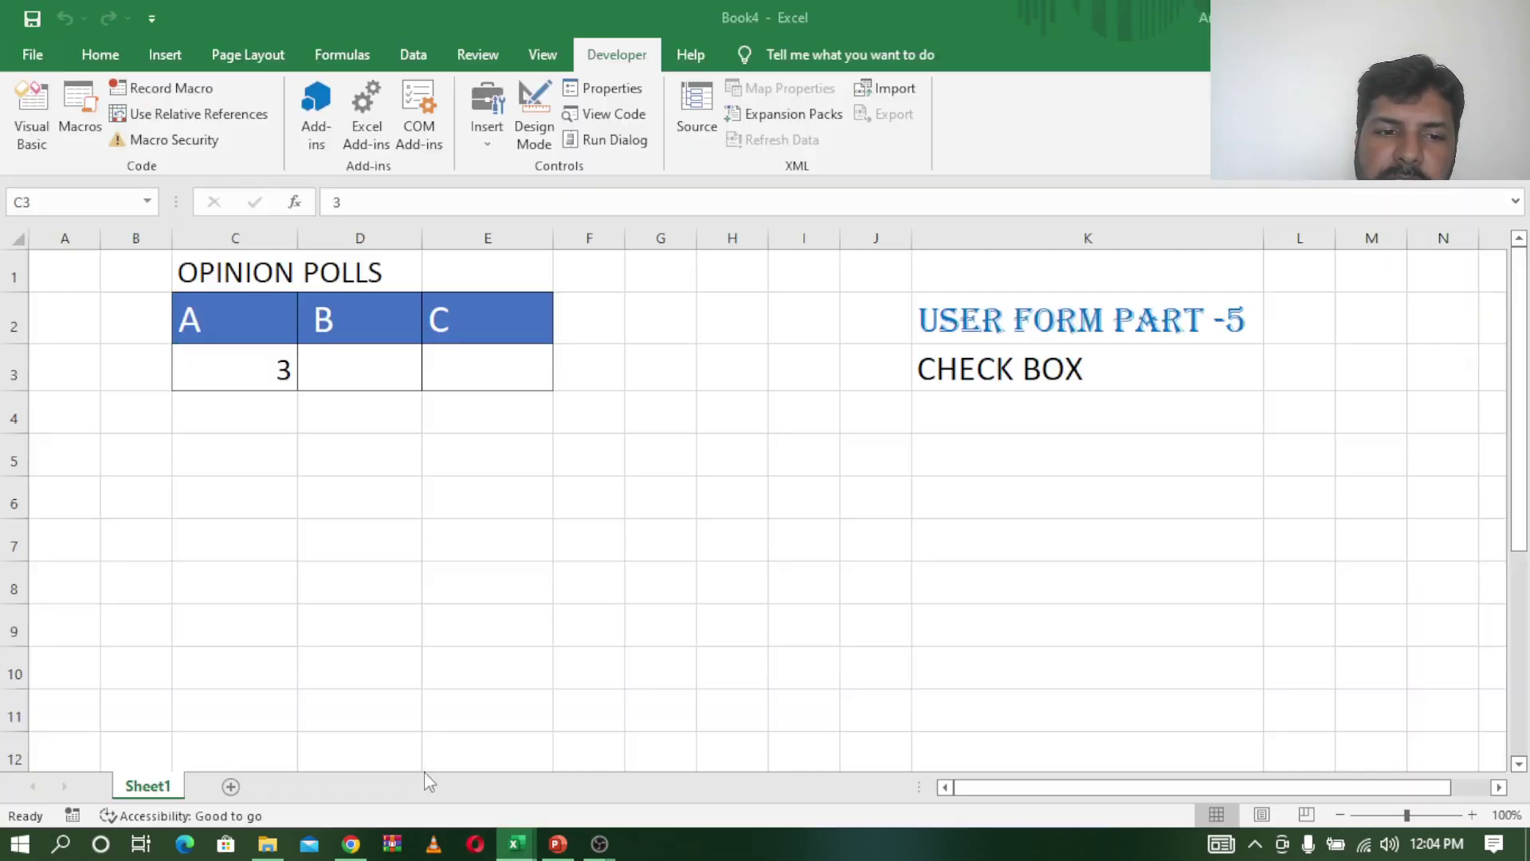
left_click_drag(190, 317, 492, 373)
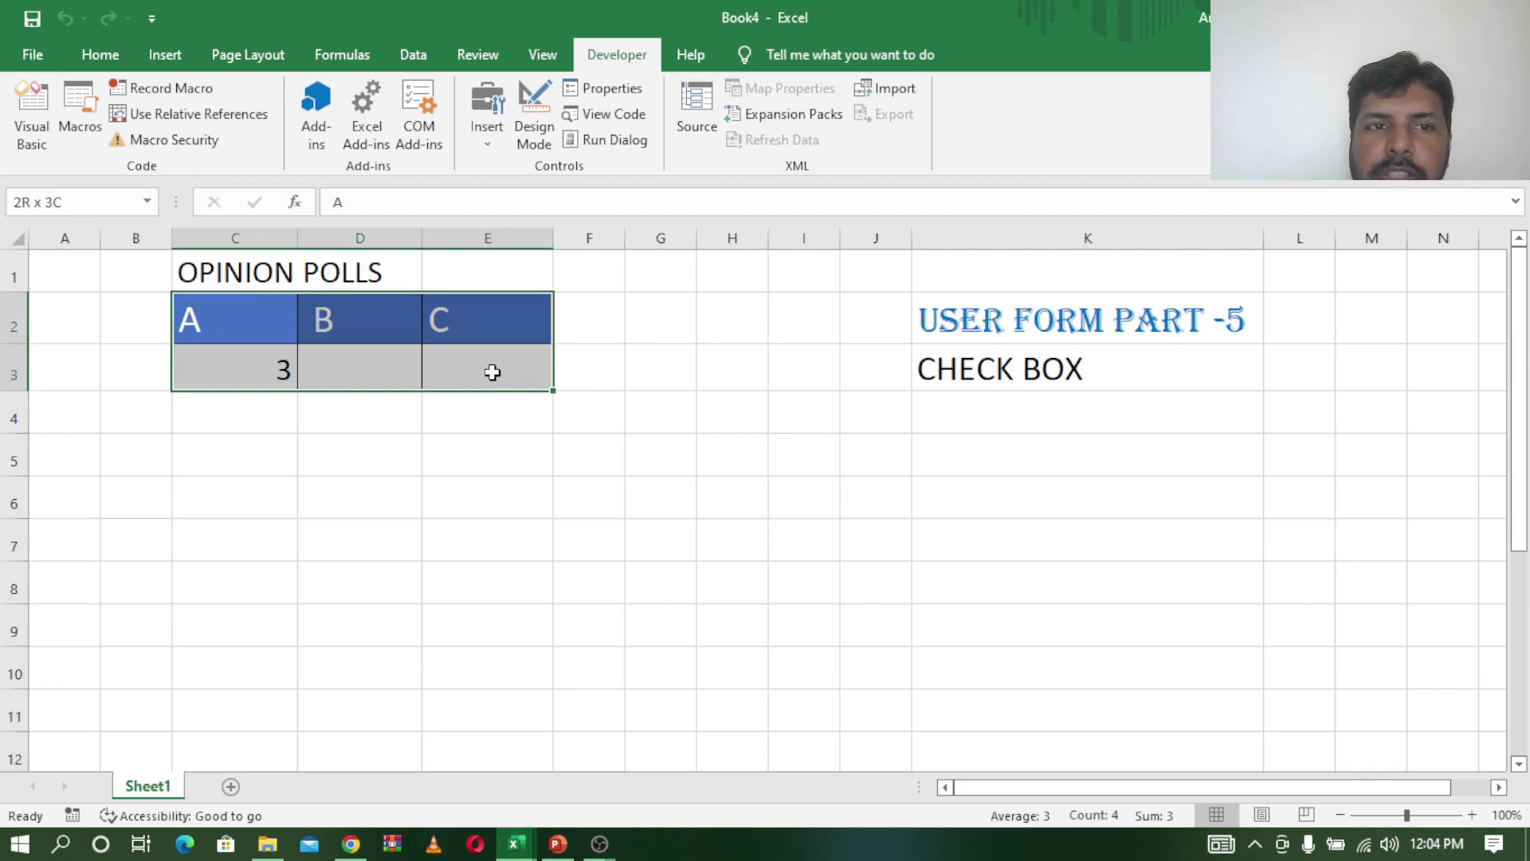
left_click(165, 56)
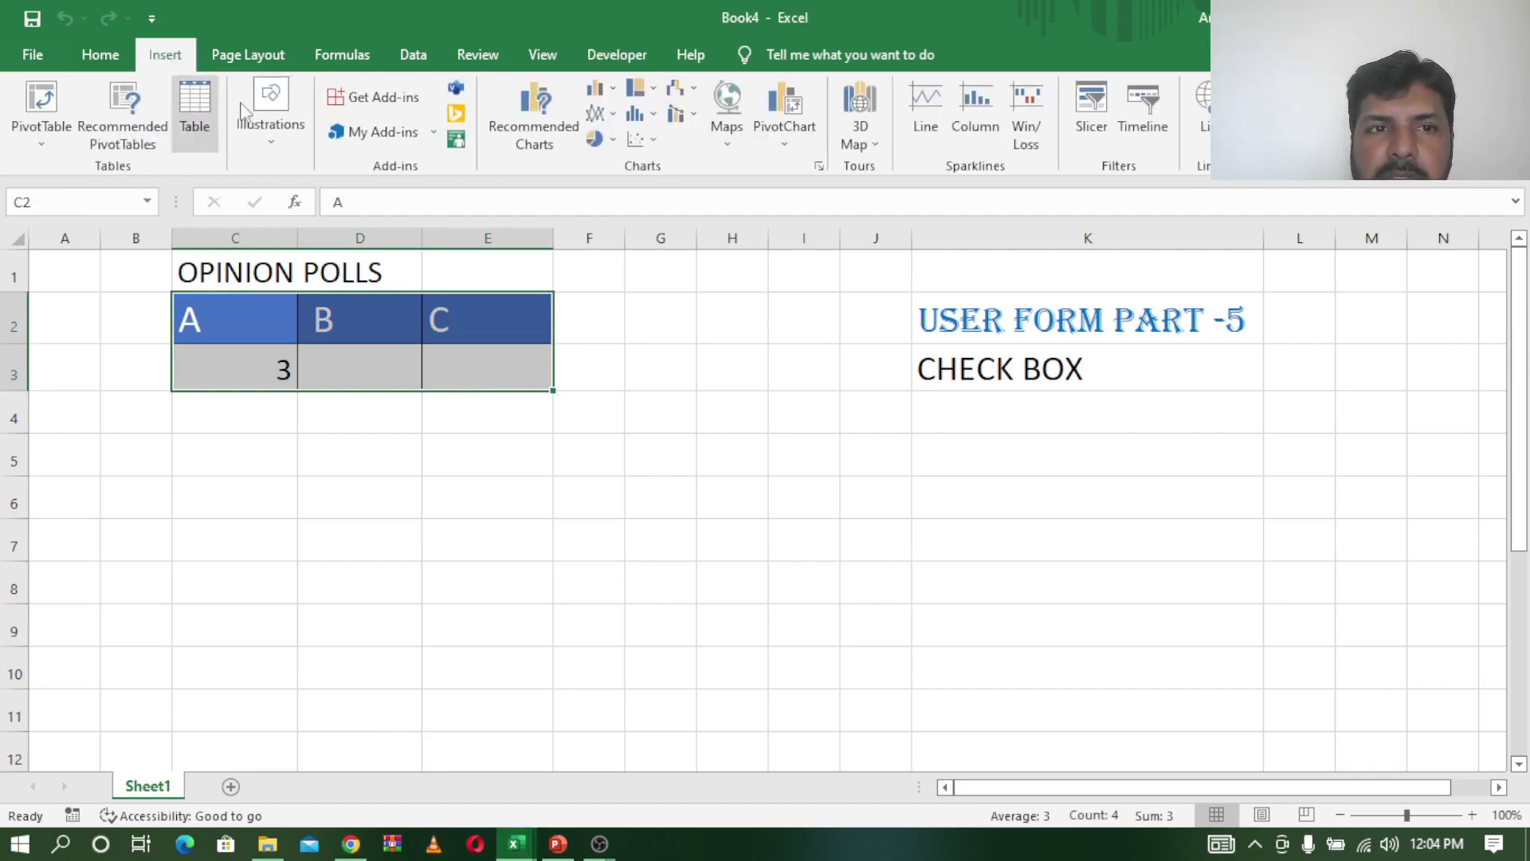
left_click(597, 140)
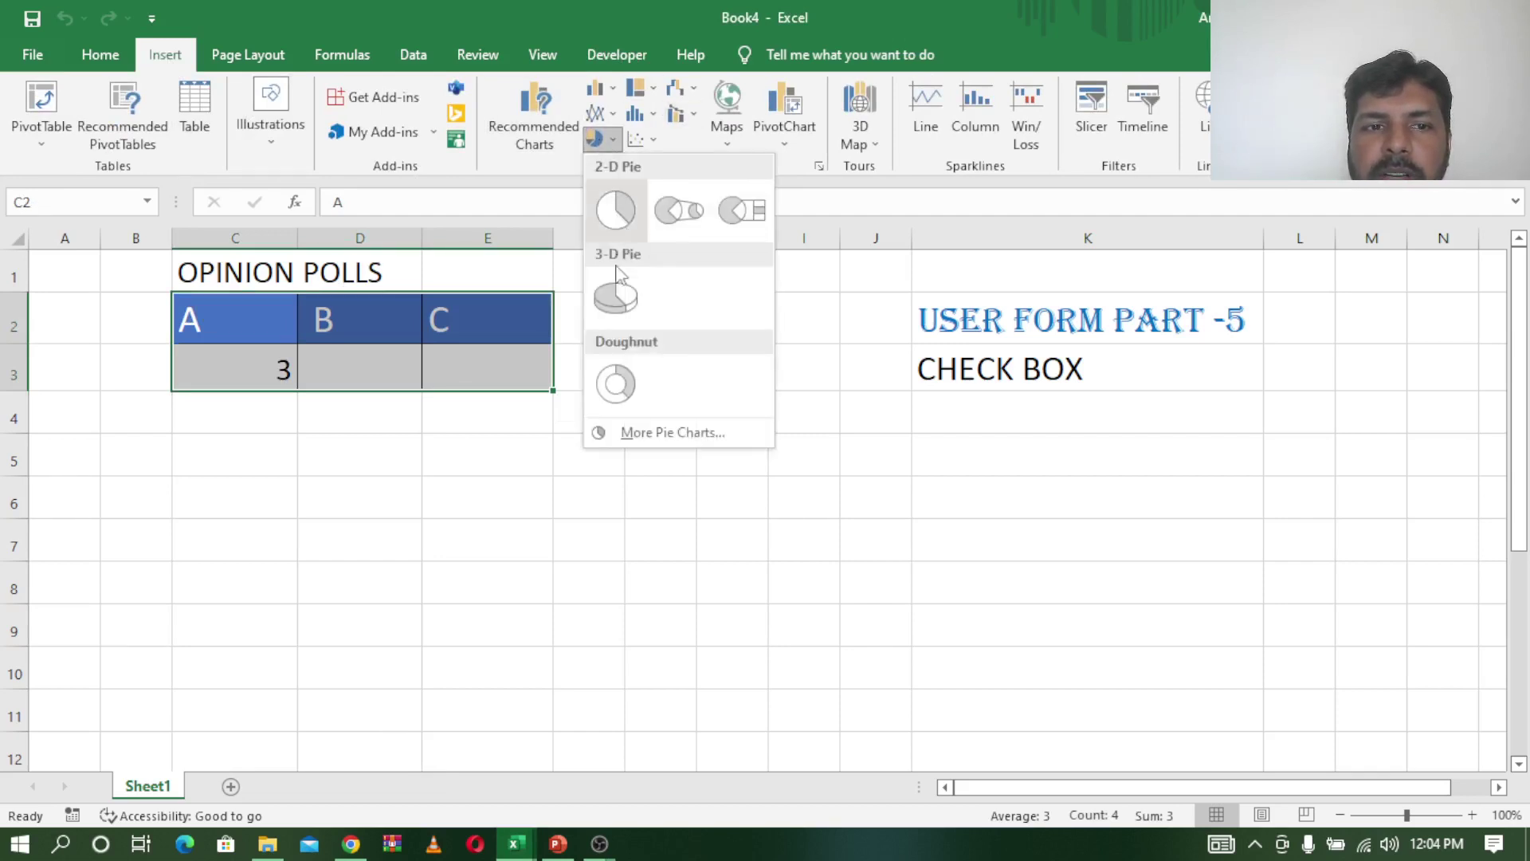
left_click(615, 209)
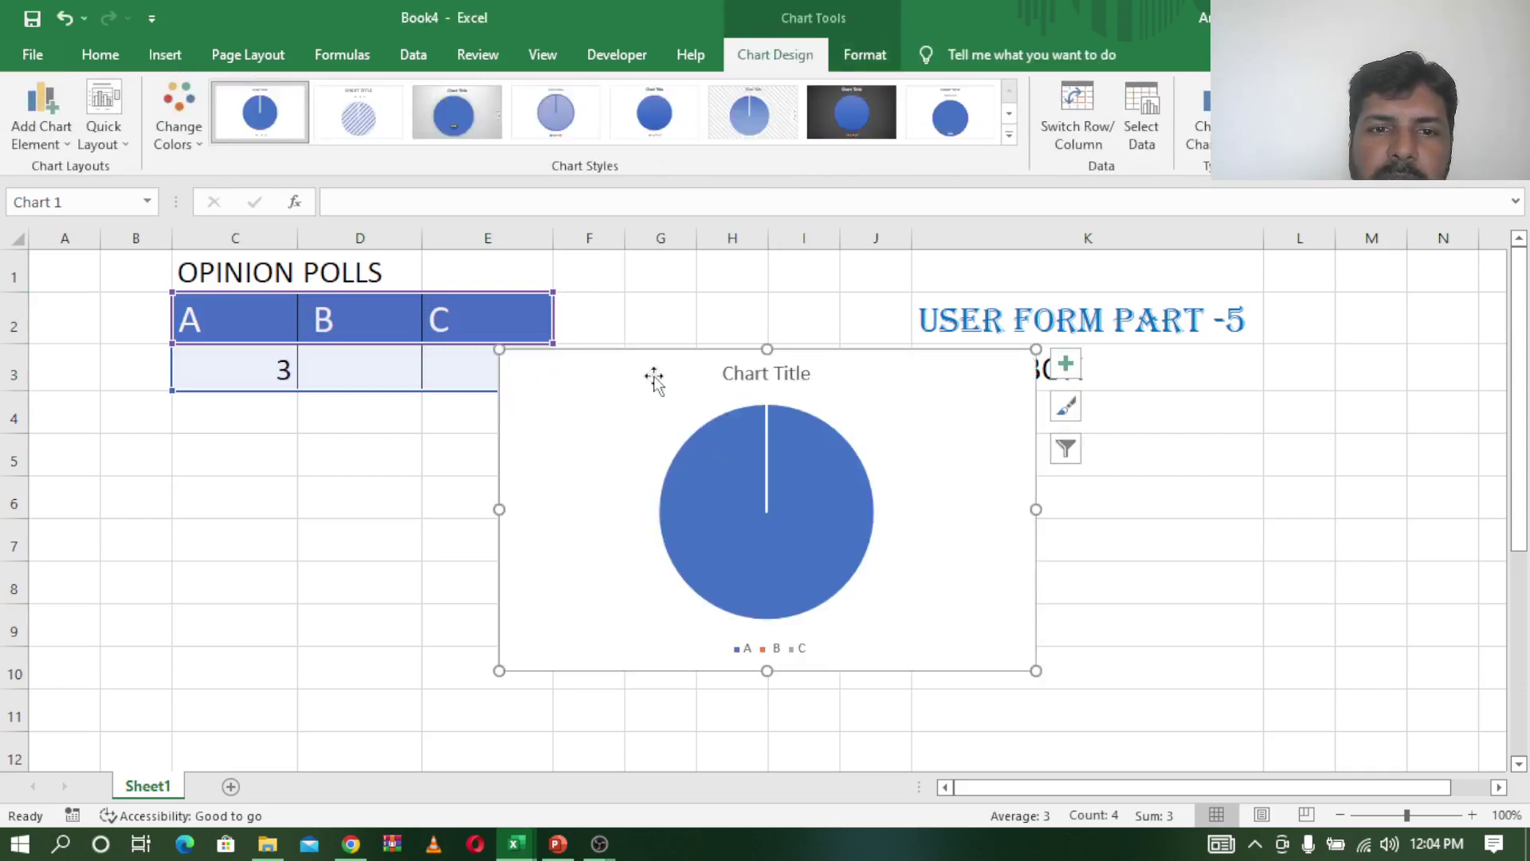
Step: Shrink the pie chart and move it below the OPINION POLLS table
left_click(1010, 135)
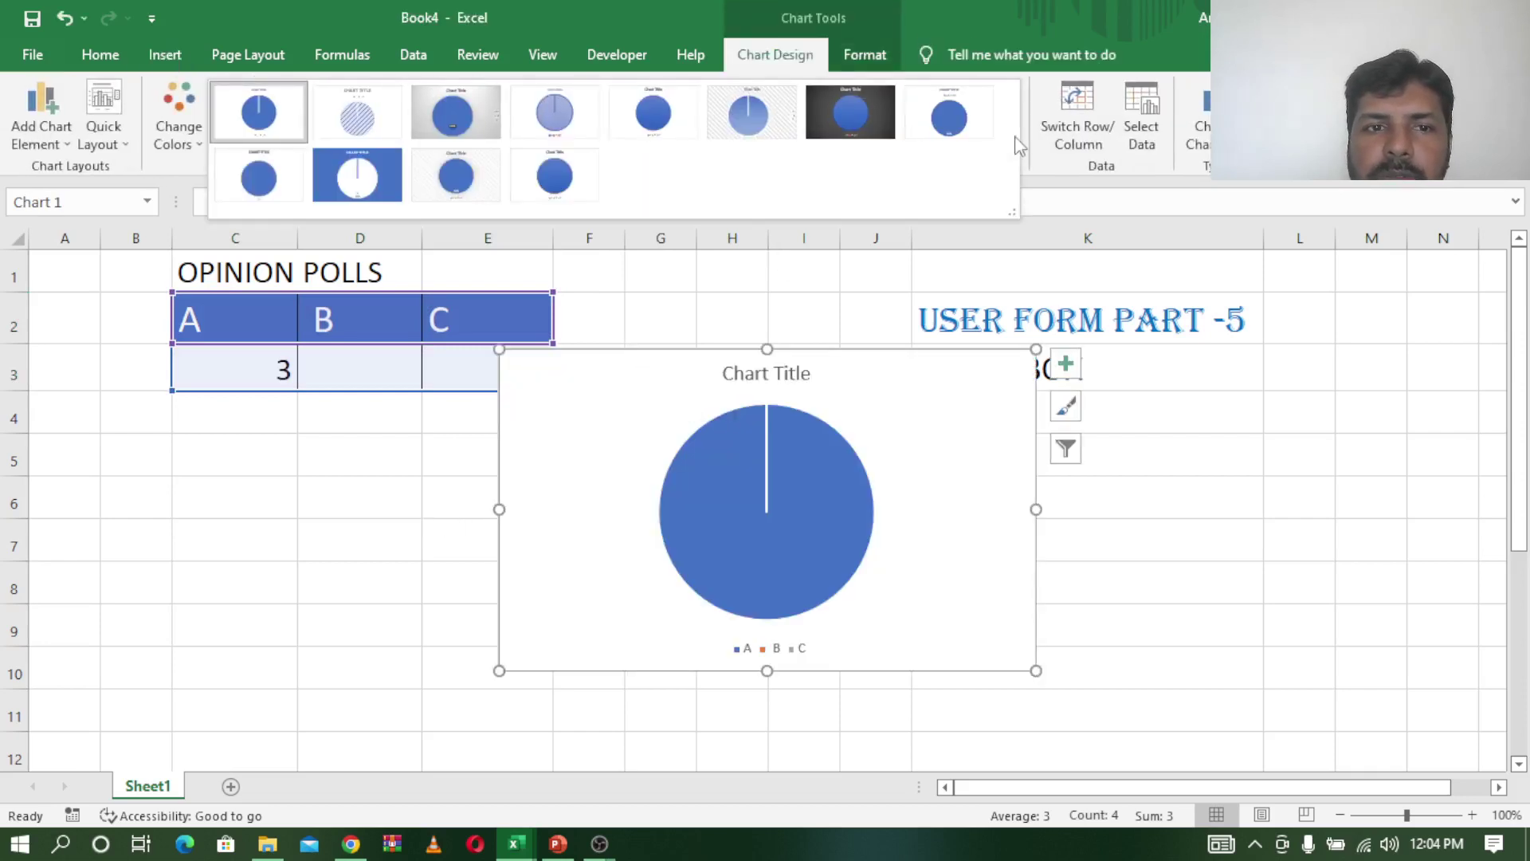
left_click(179, 128)
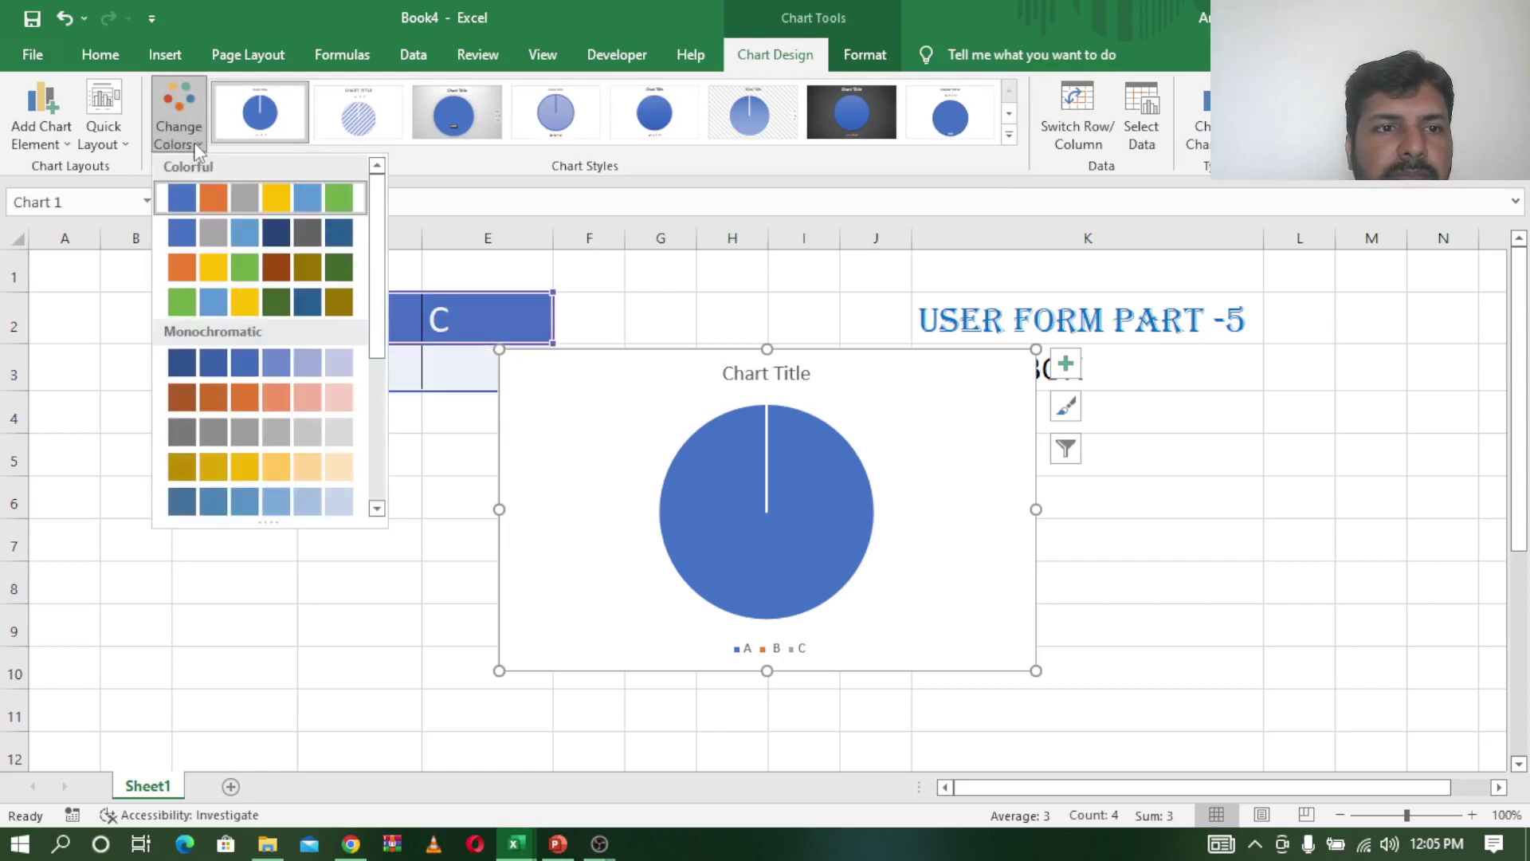
left_click(204, 201)
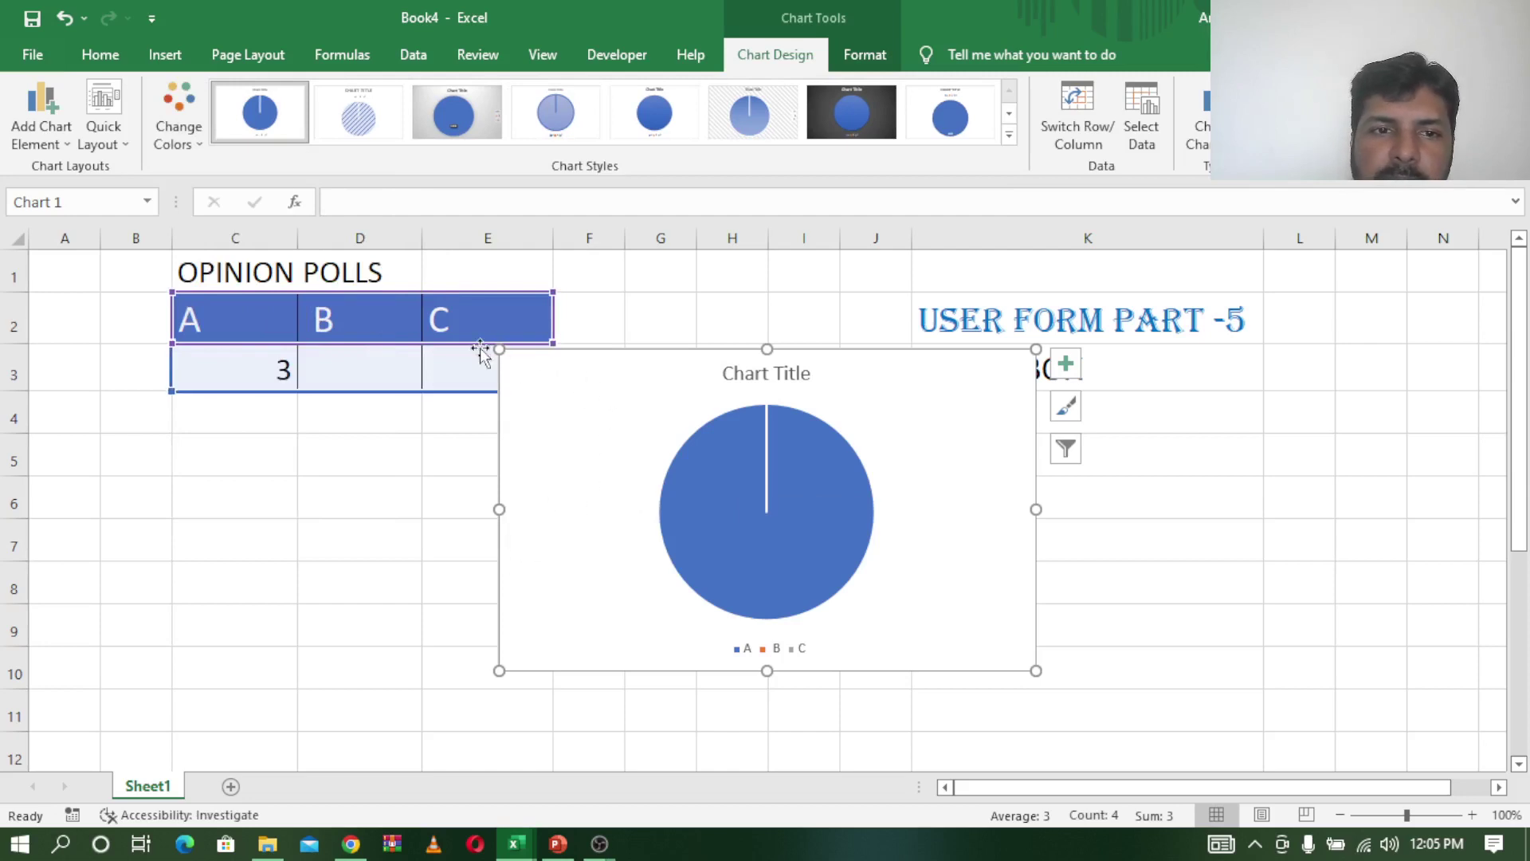
left_click_drag(481, 351, 580, 413)
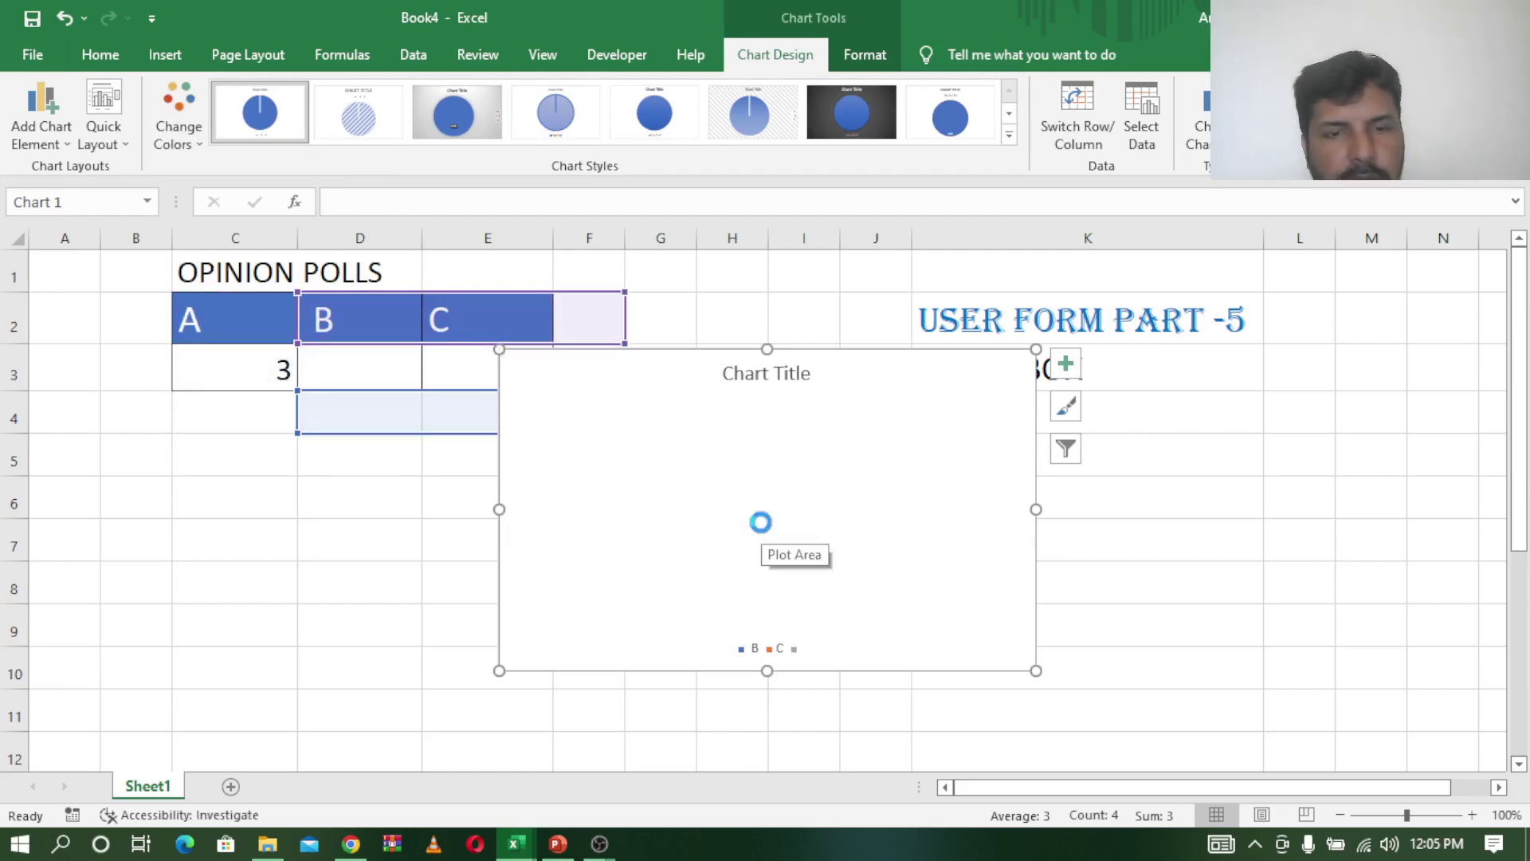
key("ctrl+z")
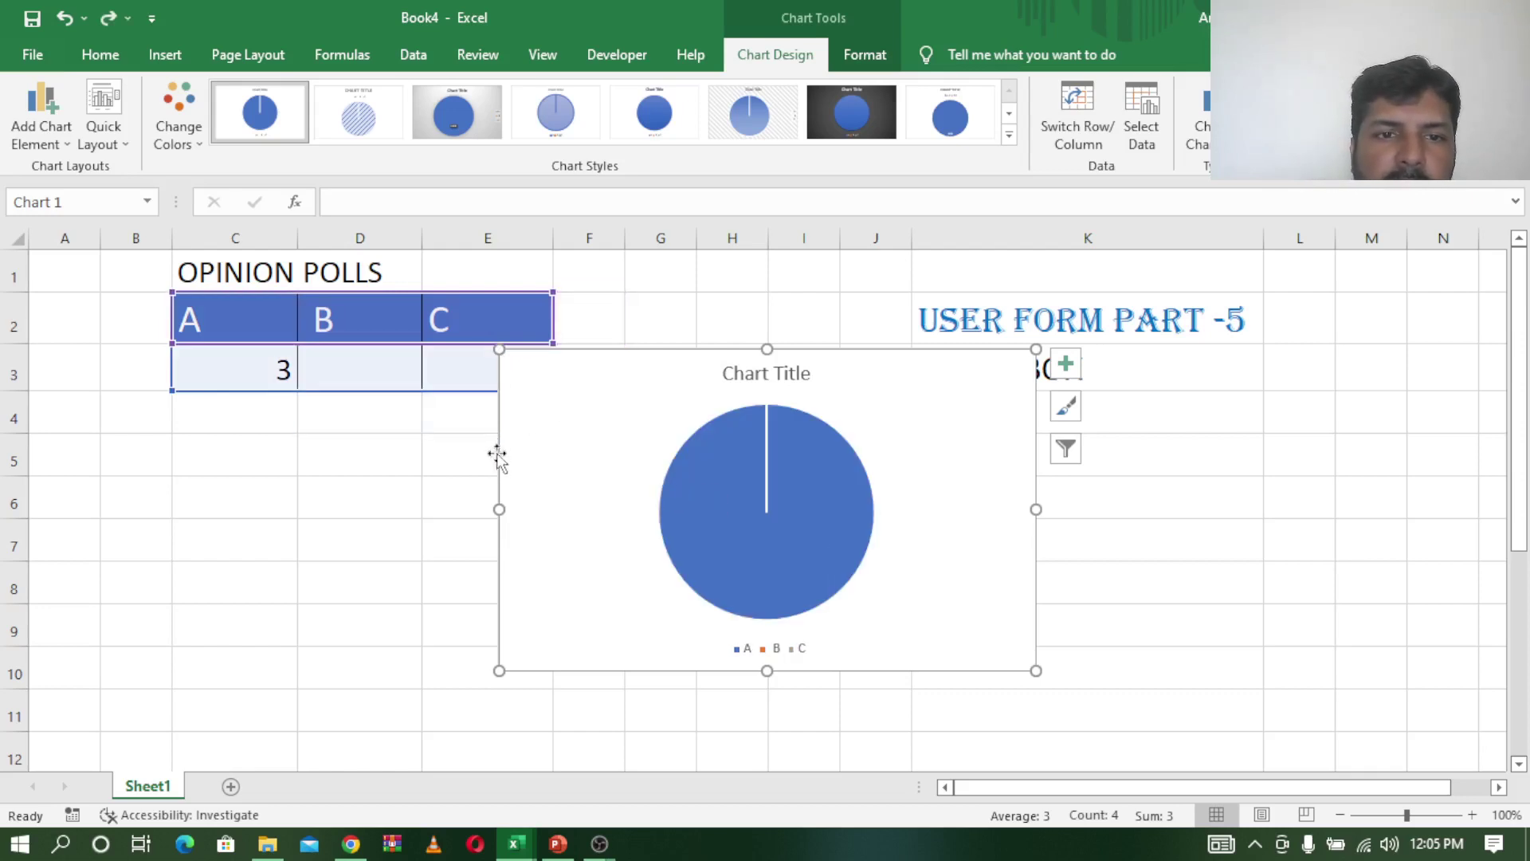
mouse_move(502, 351)
left_mouse_down()
mouse_move(556, 392)
mouse_move(360, 486)
mouse_move(167, 487)
left_mouse_up()
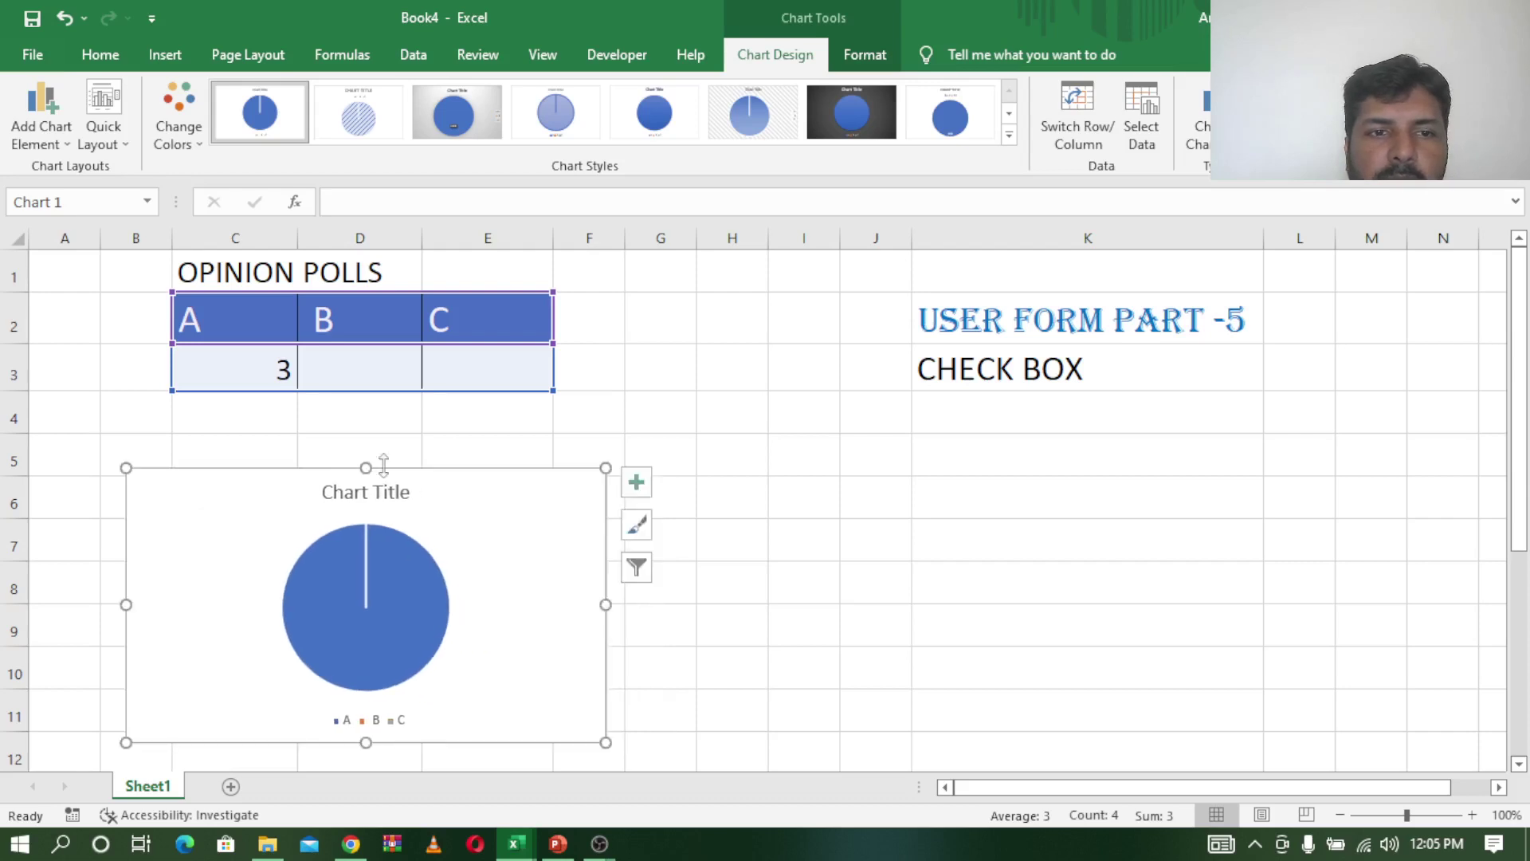
left_click(743, 410)
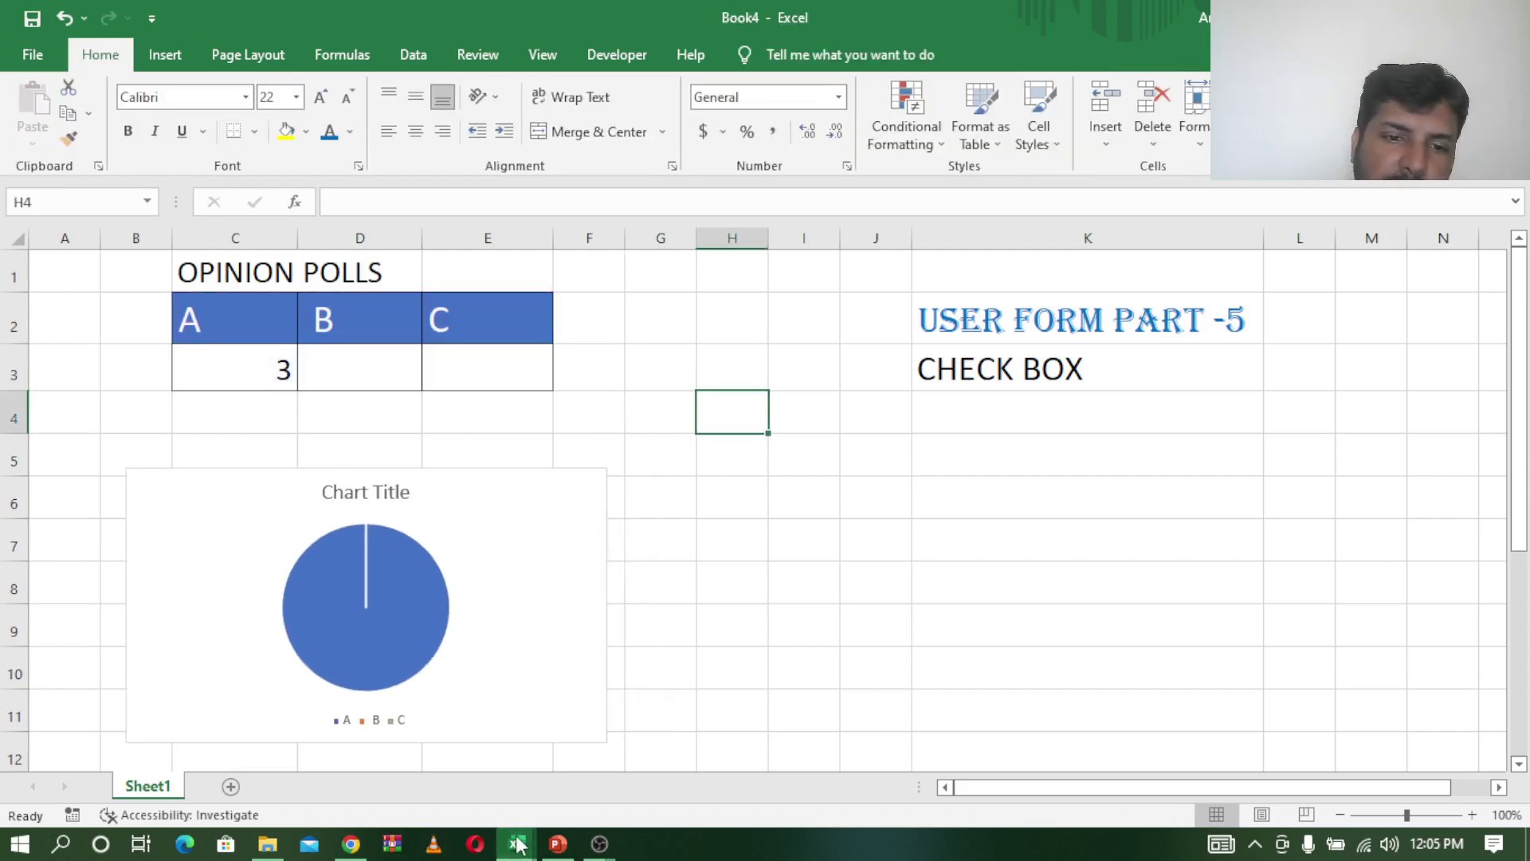
Step: Paste two copies of the CheckBox1 If block below the original in the submit code
mouse_move(515, 844)
left_click(610, 727)
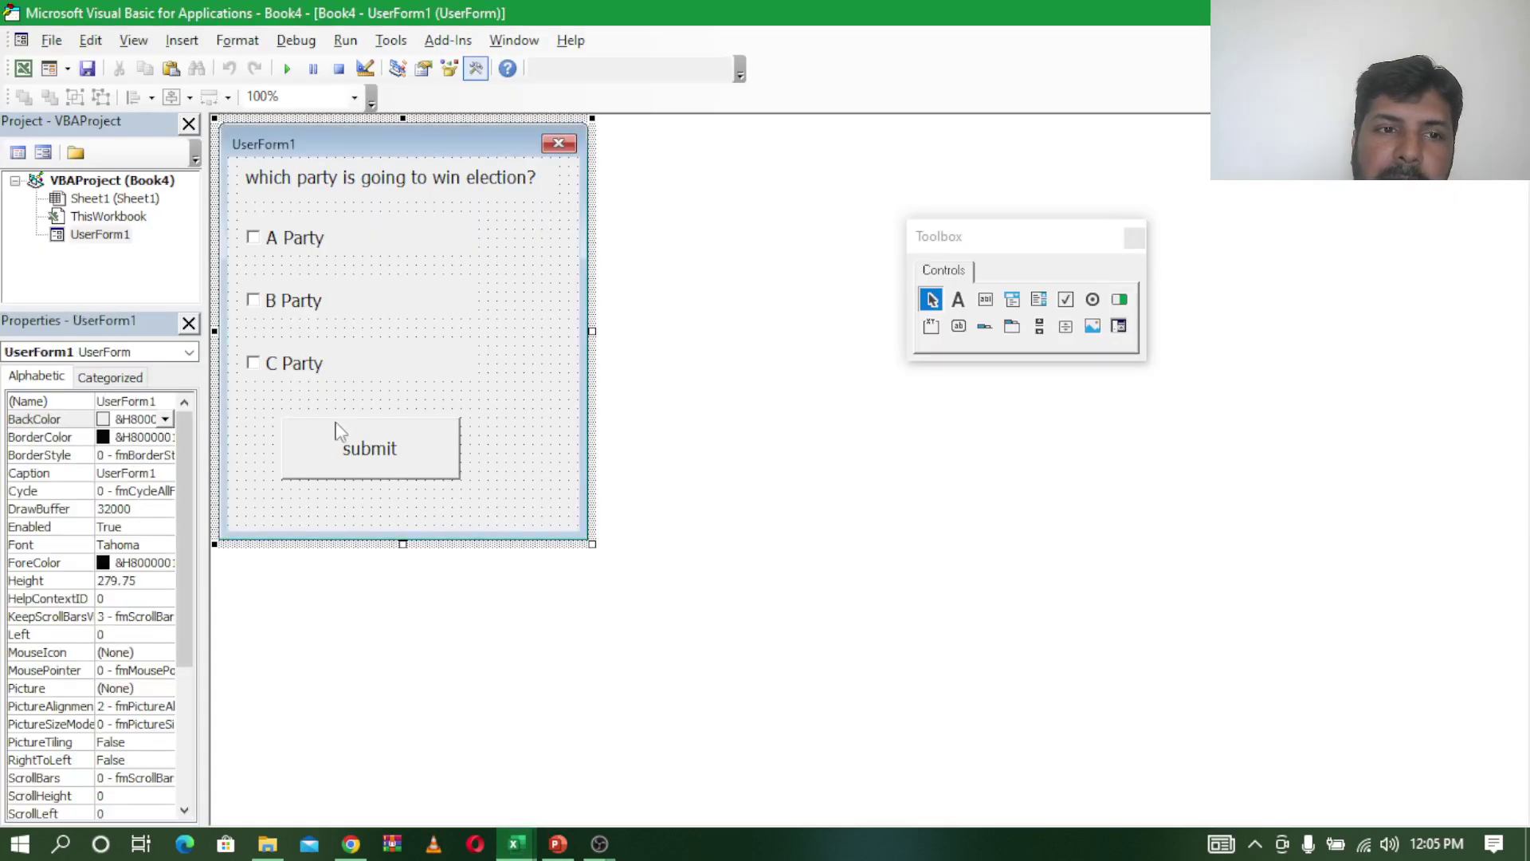
double_click(355, 446)
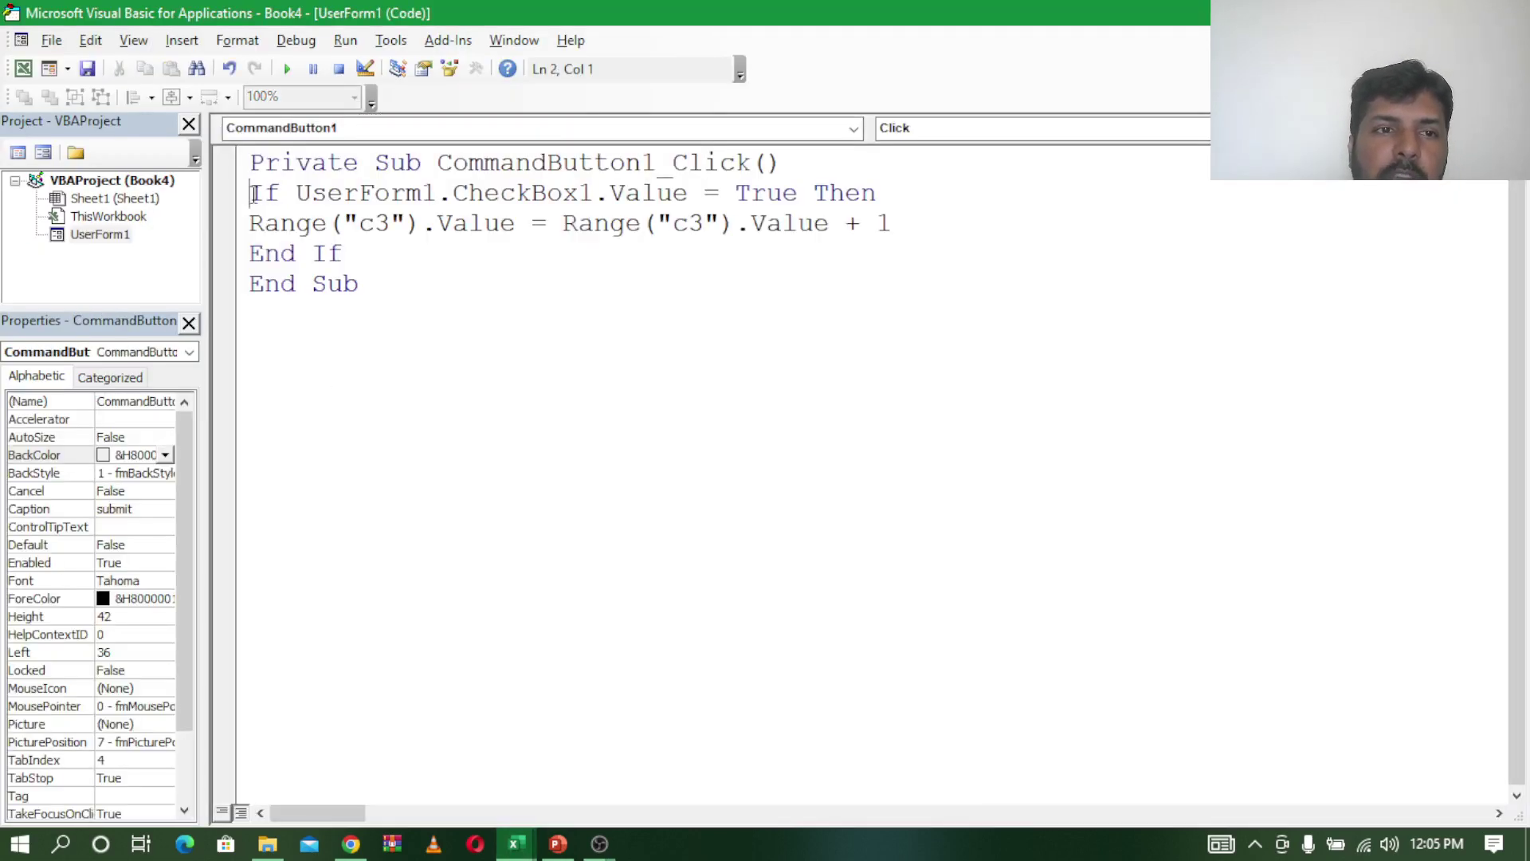
left_click_drag(252, 194, 351, 253)
key("ctrl+c")
left_click(465, 275)
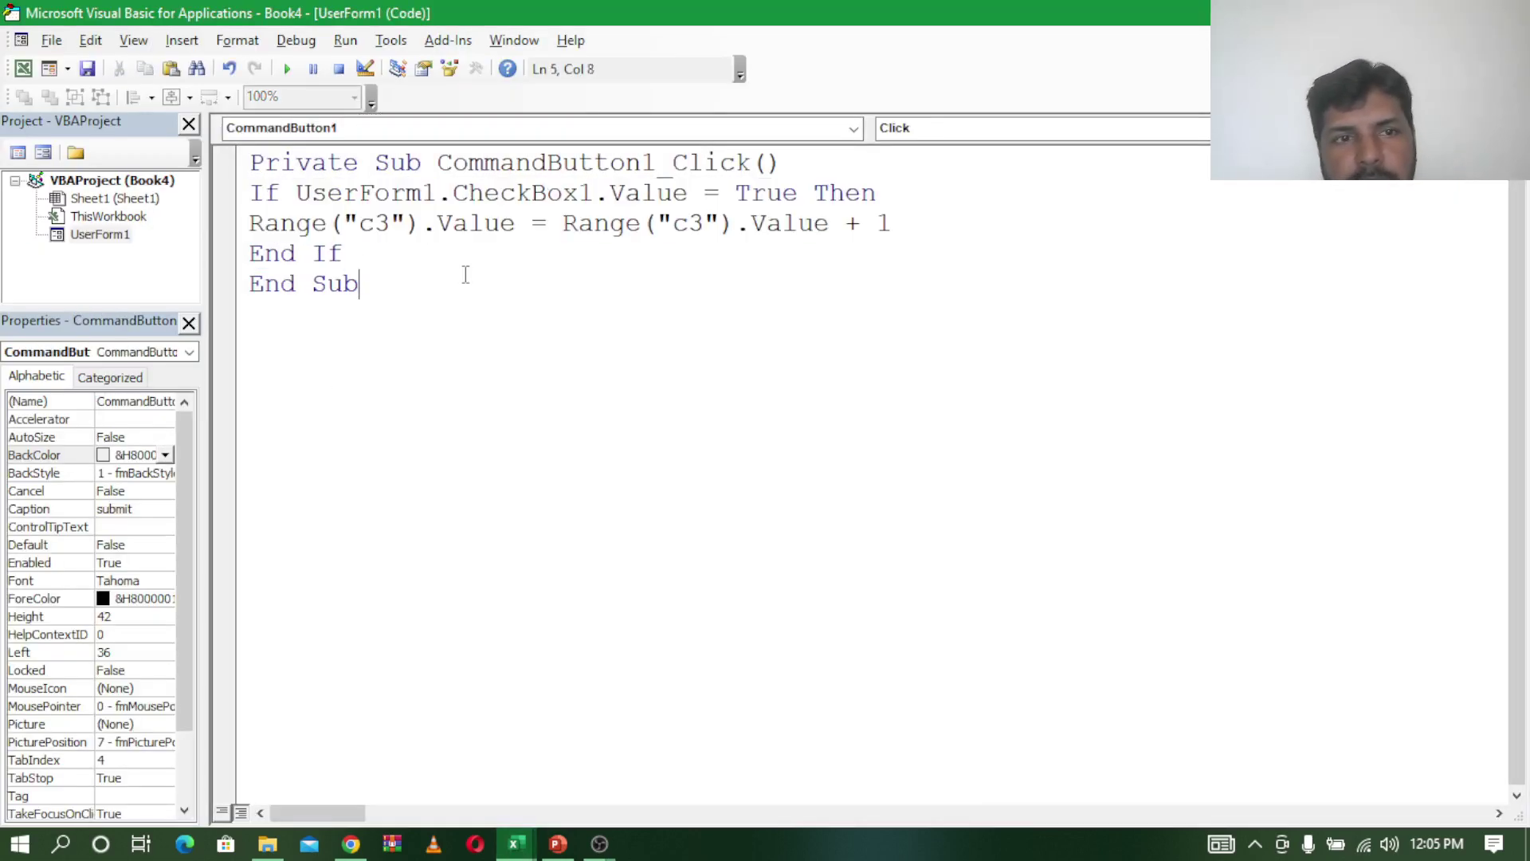
left_click(437, 256)
key("Return")
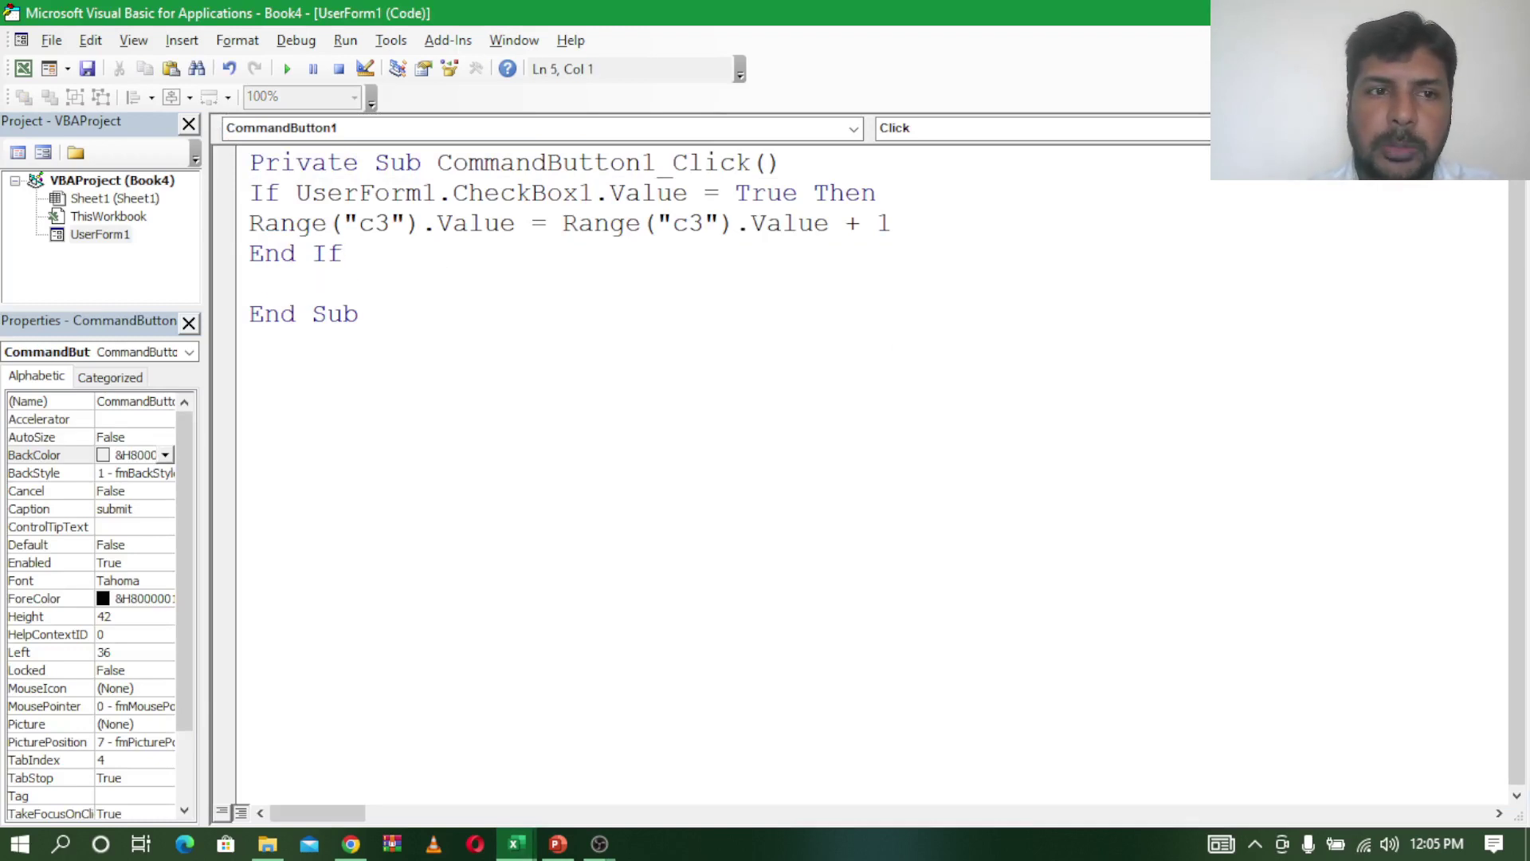
key("Return")
key("ctrl+v")
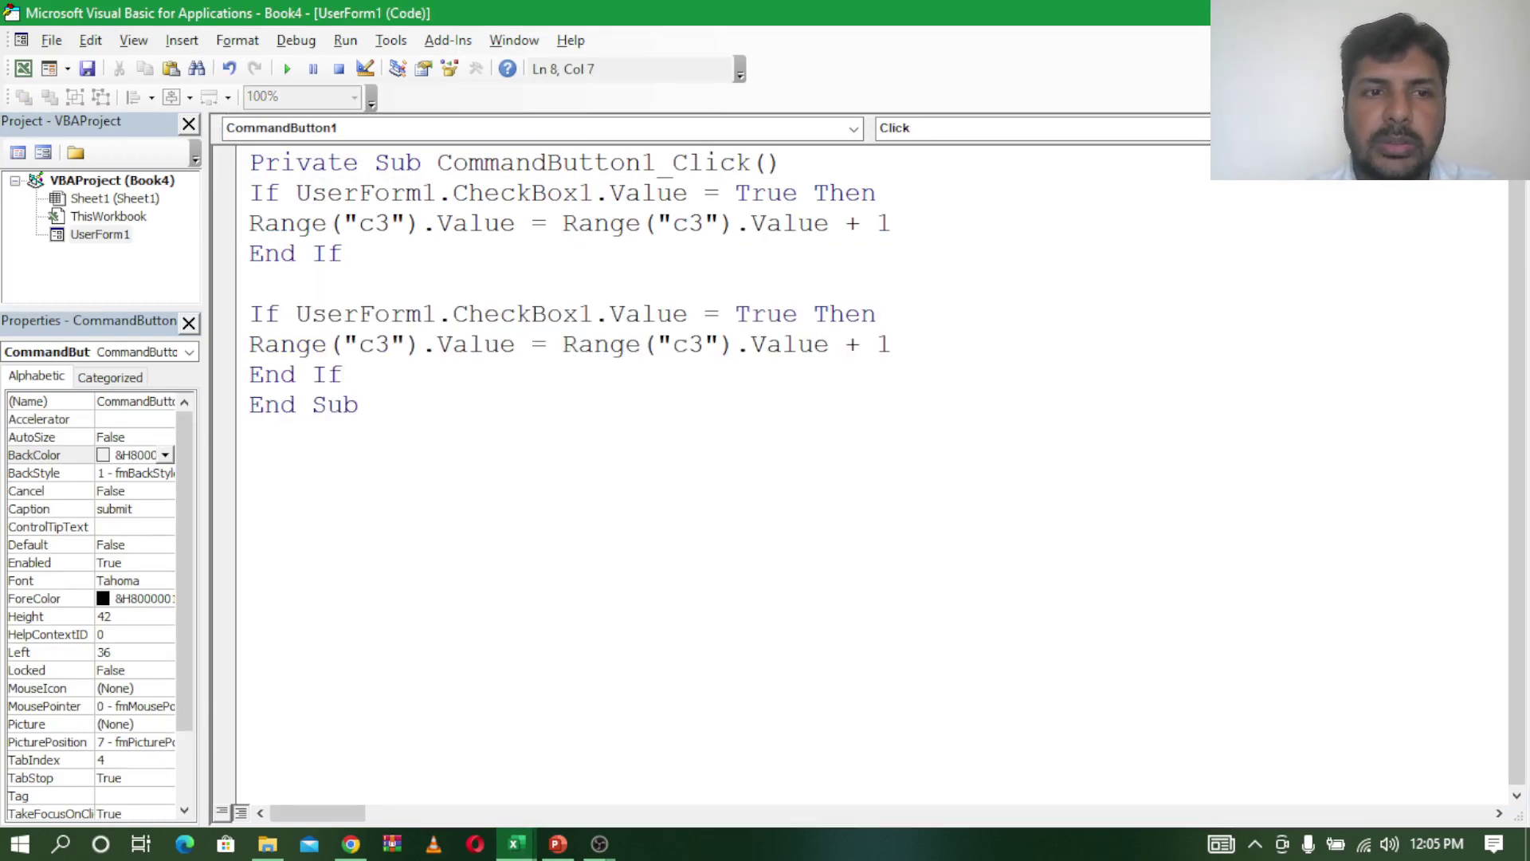
key("Return")
key("ctrl+v")
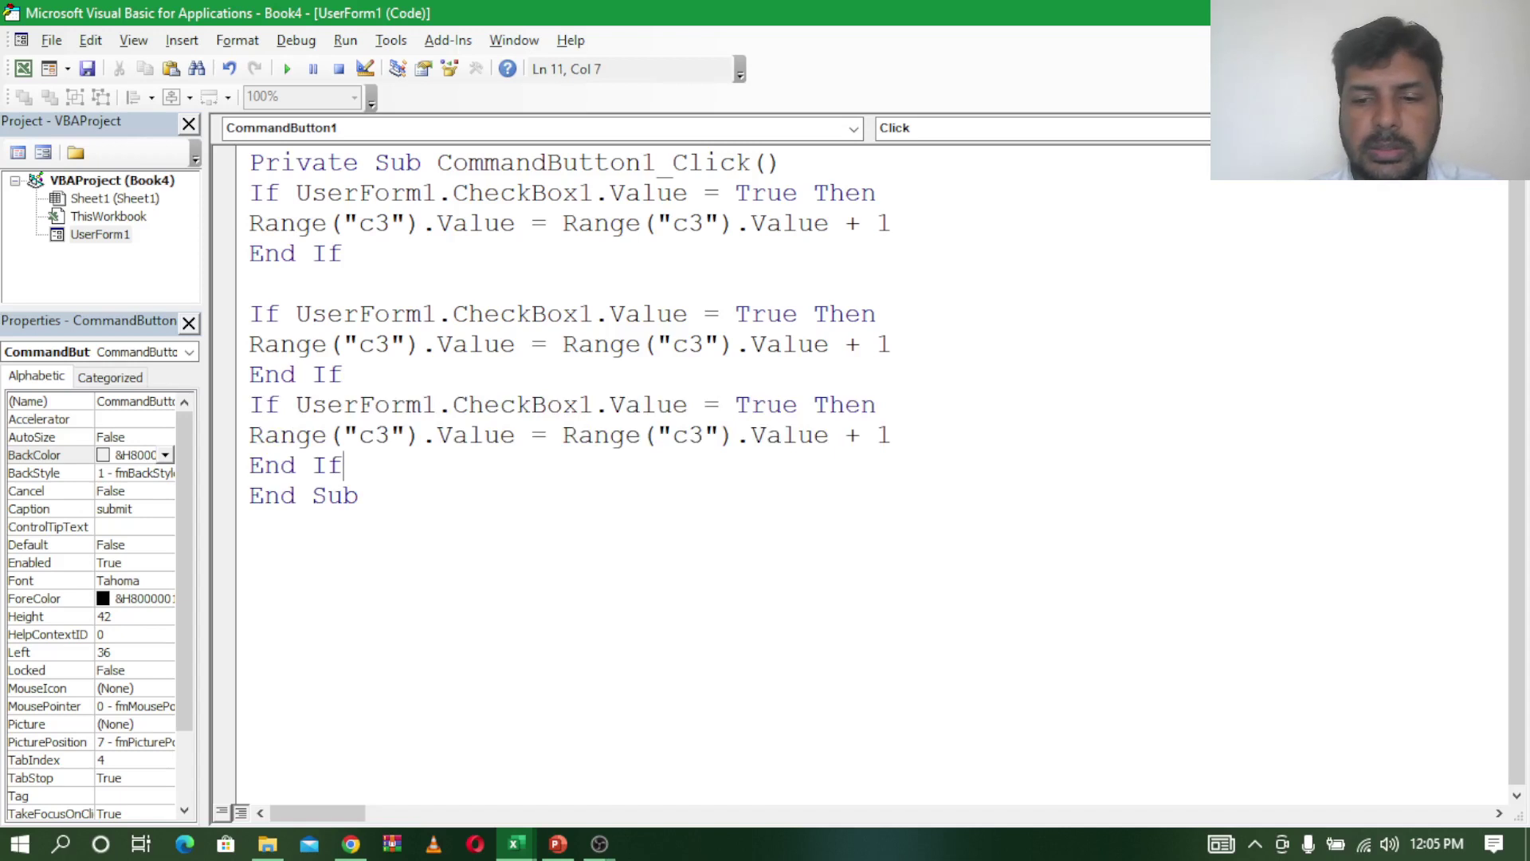
left_click(249, 406)
key("Return")
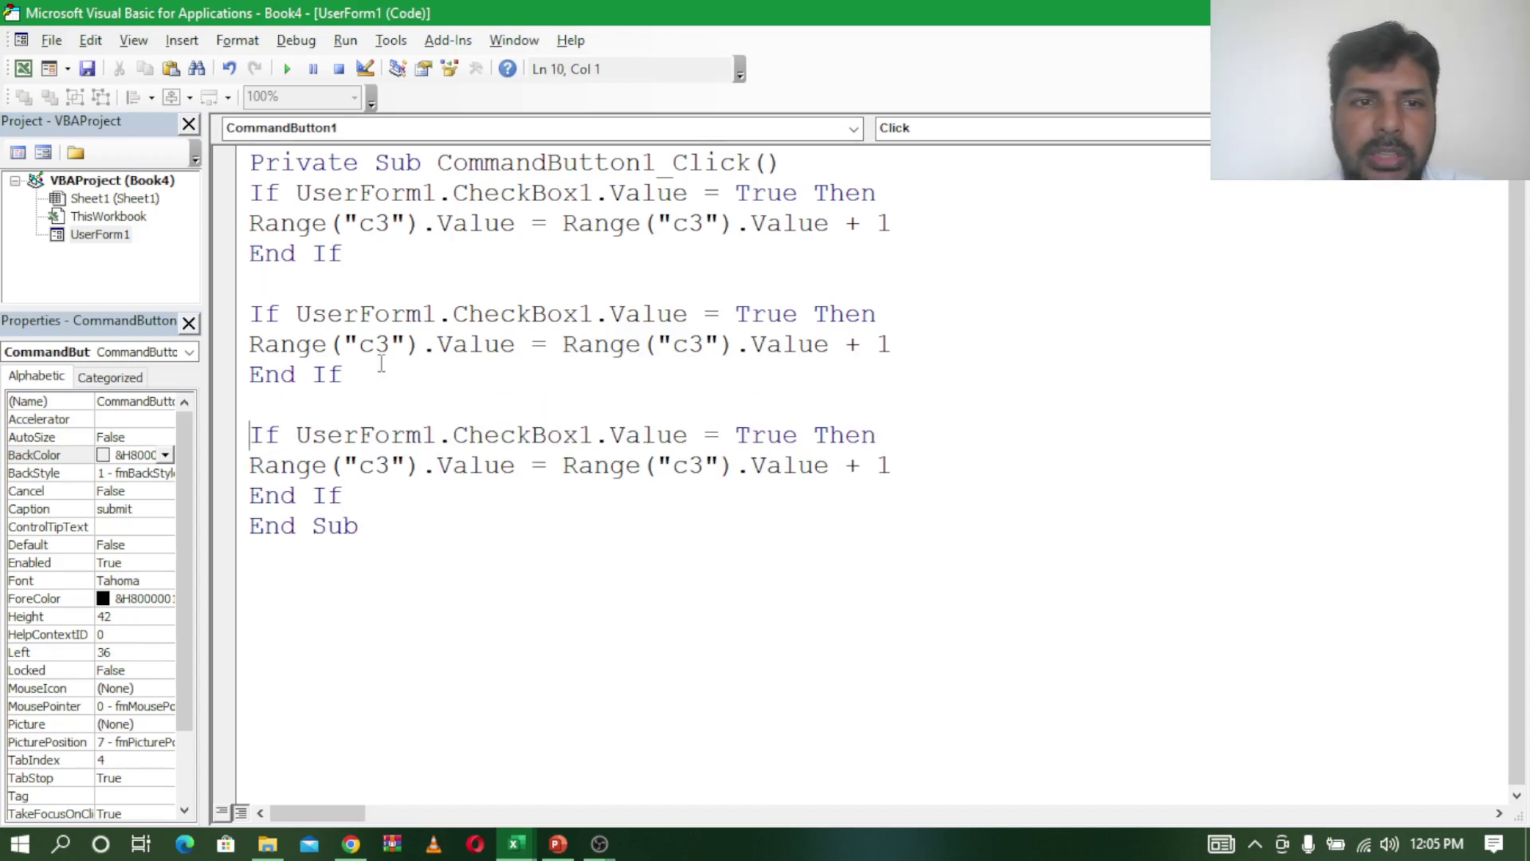
Step: Change the second block to test CheckBox2 and add 1 to D3
left_click(391, 344)
left_click(376, 344)
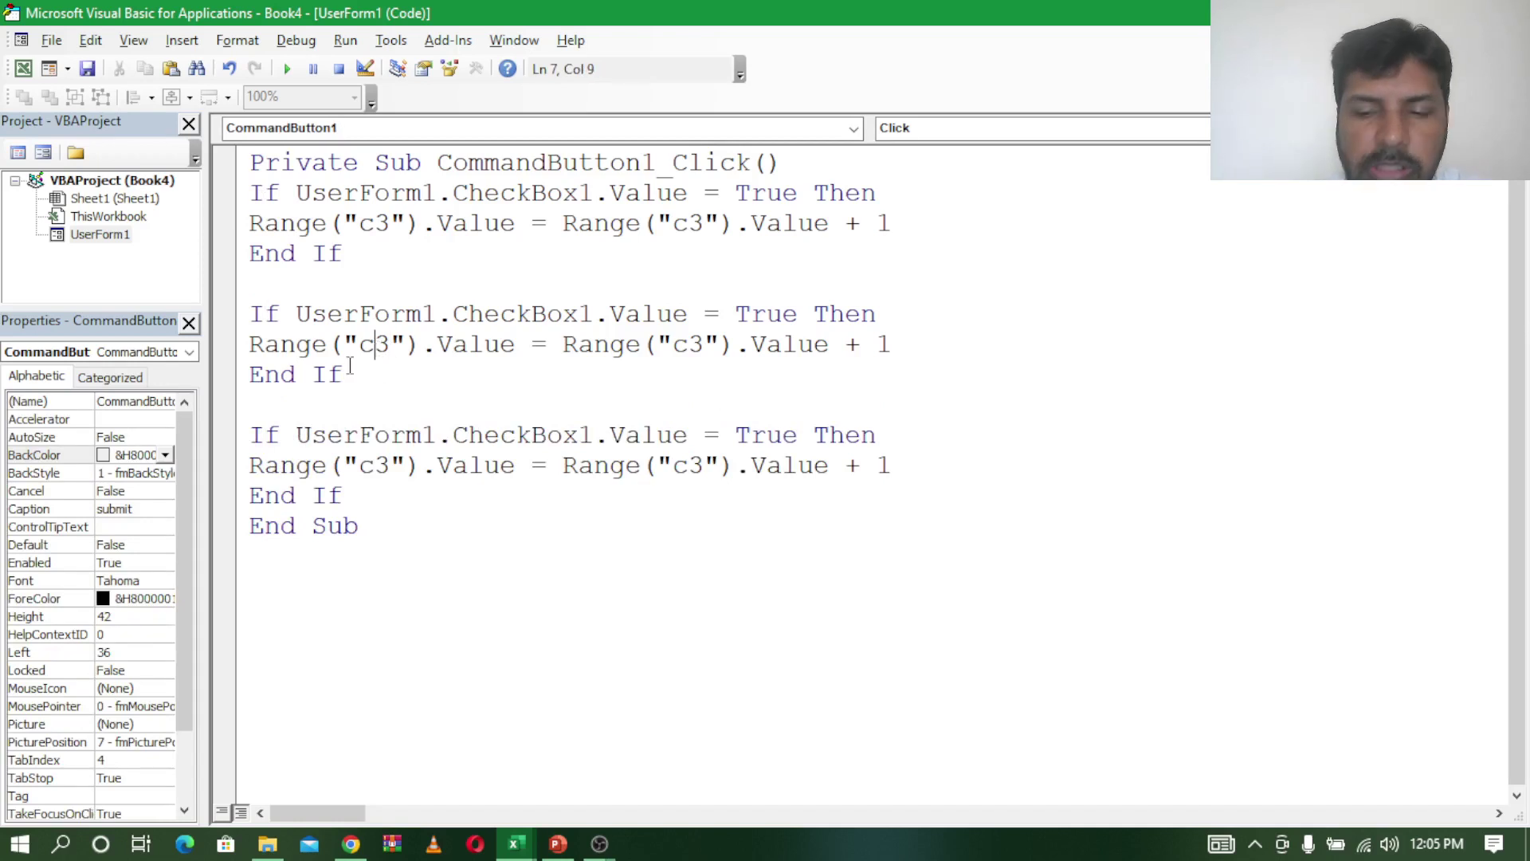
key("BackSpace")
type("d")
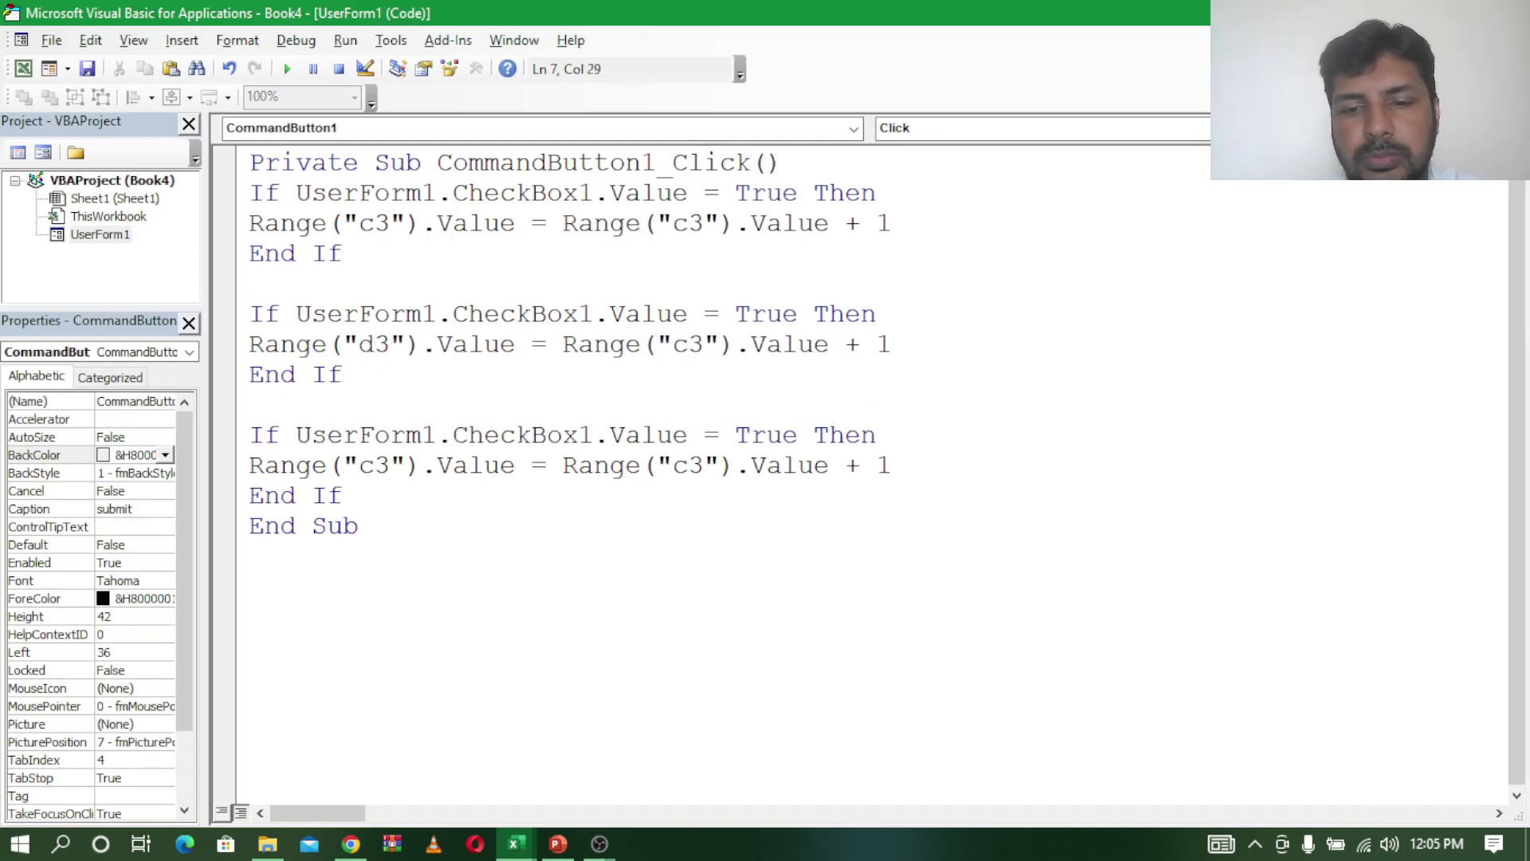
key("BackSpace")
type("d")
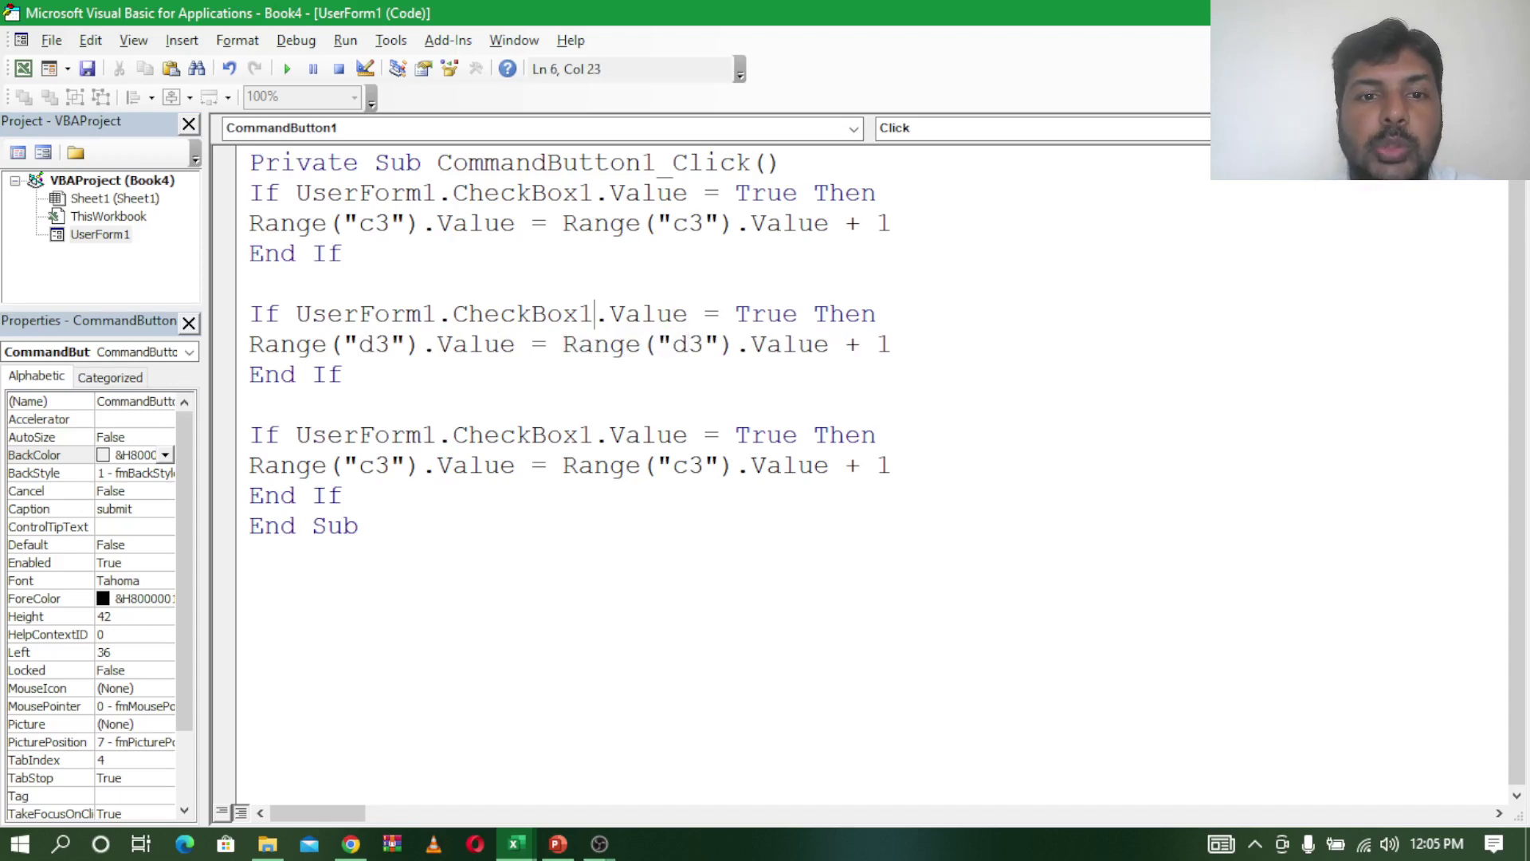
key("BackSpace")
type("2")
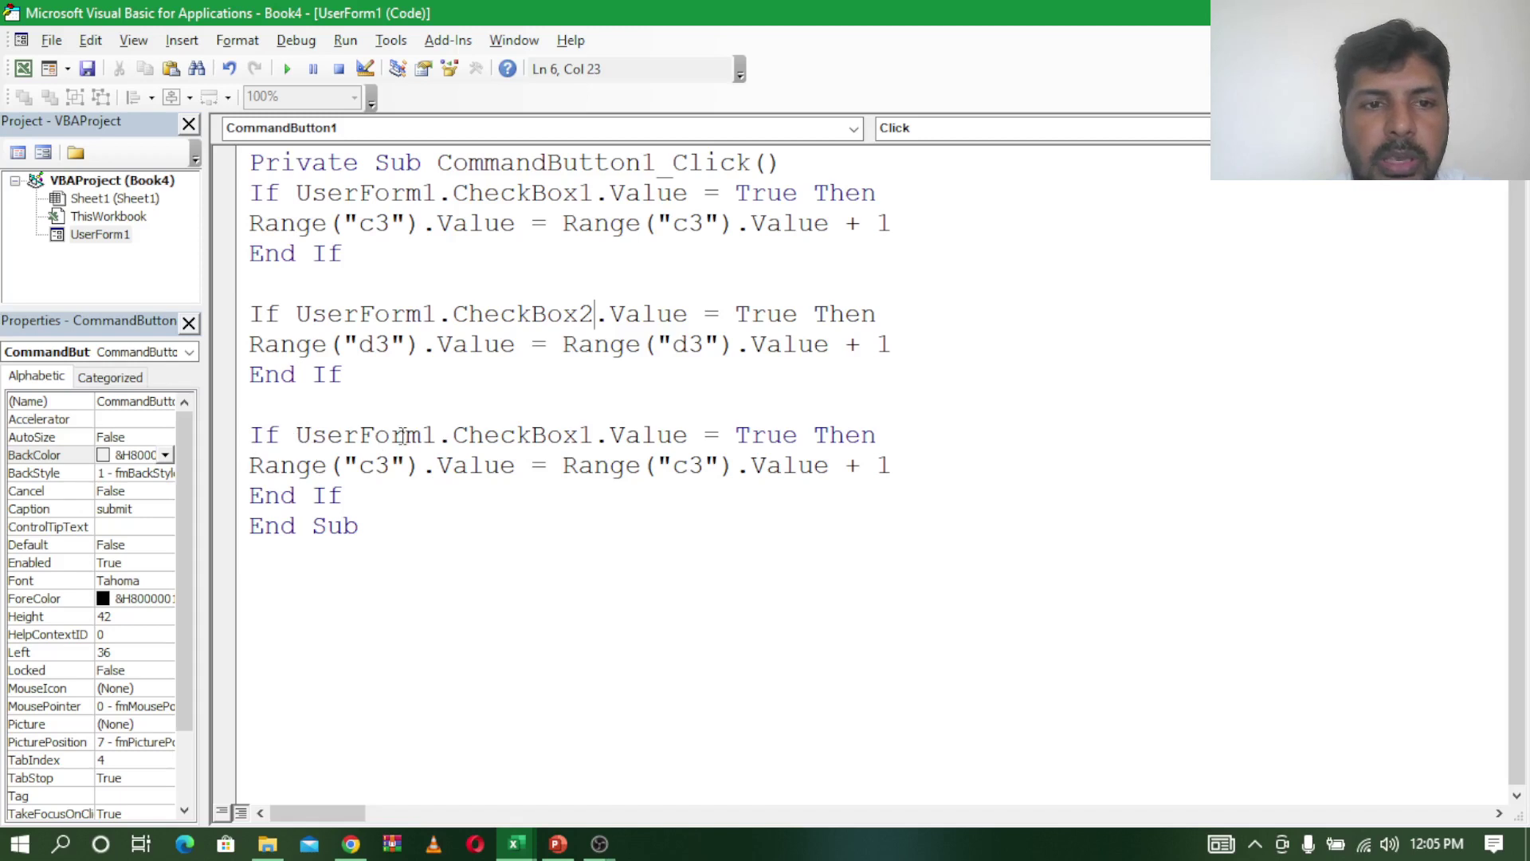
Step: Change the third block to test CheckBox3 and add 1 to E3
left_click(597, 436)
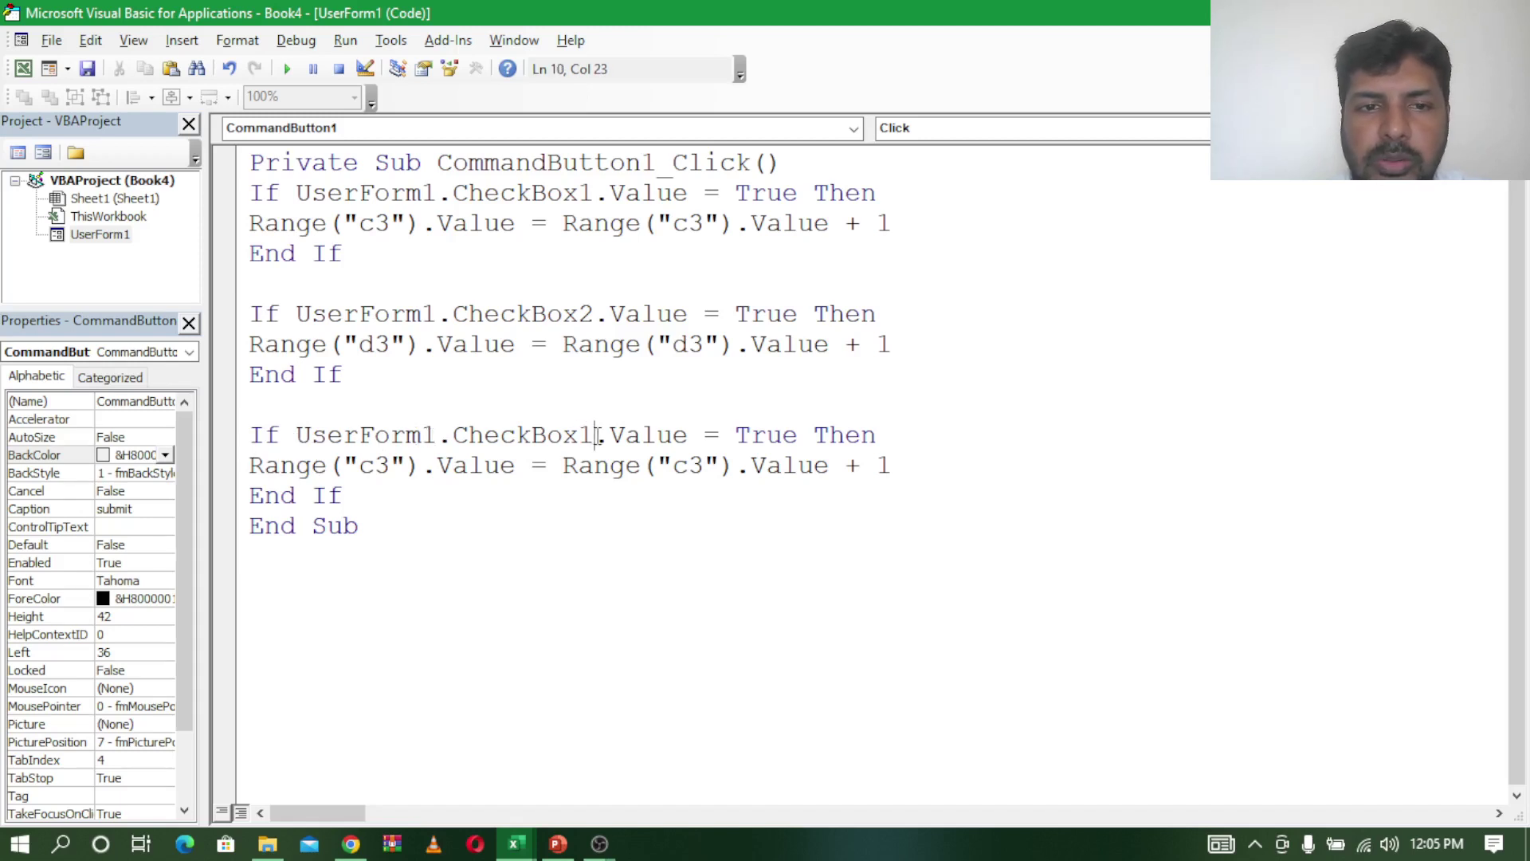
key("BackSpace")
type("3")
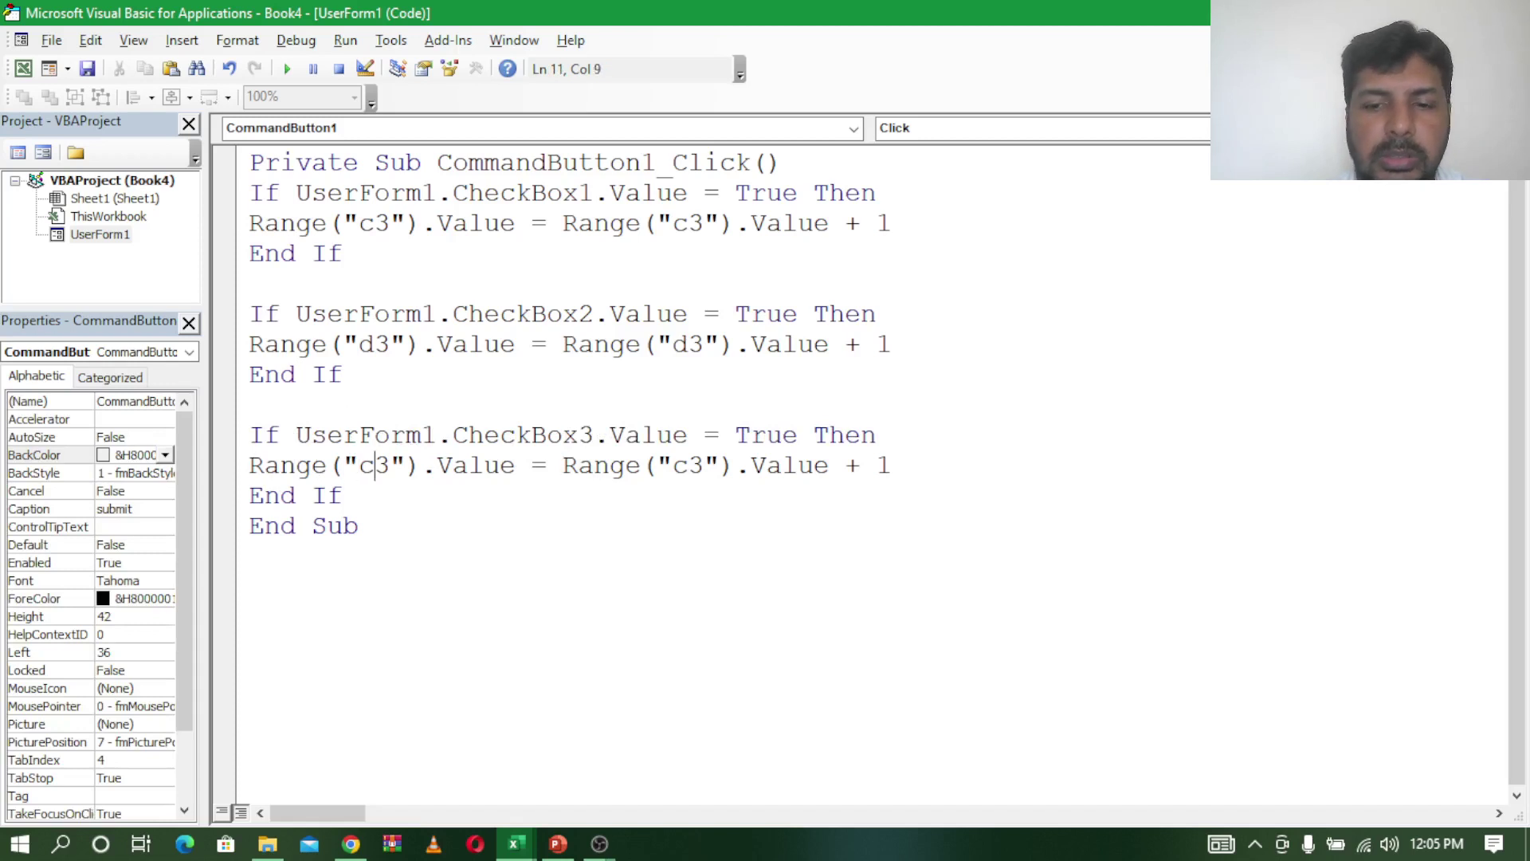
key("BackSpace")
type("e")
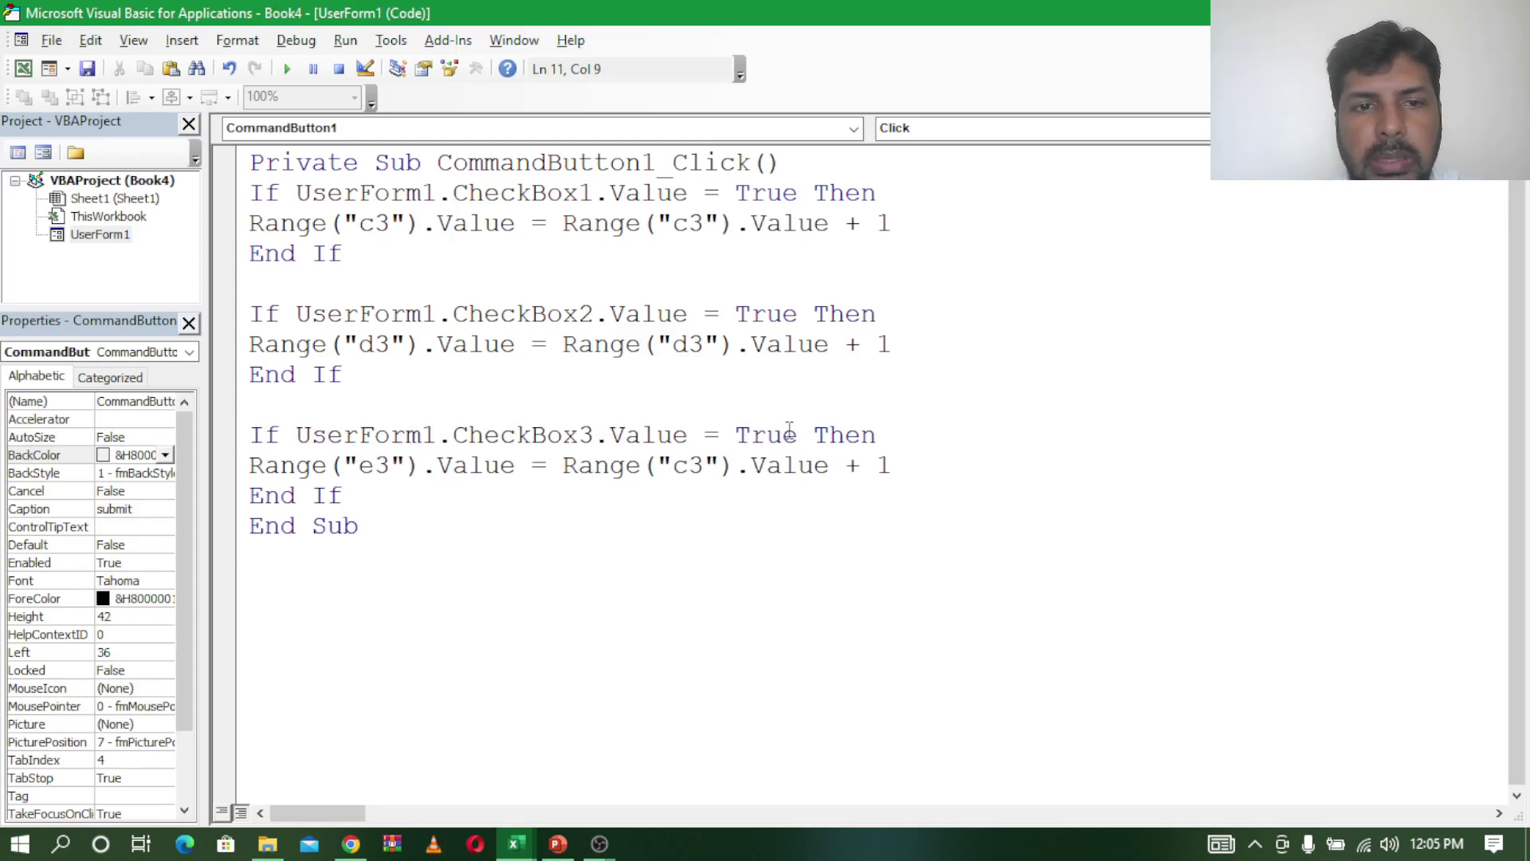
left_click(693, 470)
key("BackSpace")
type("e")
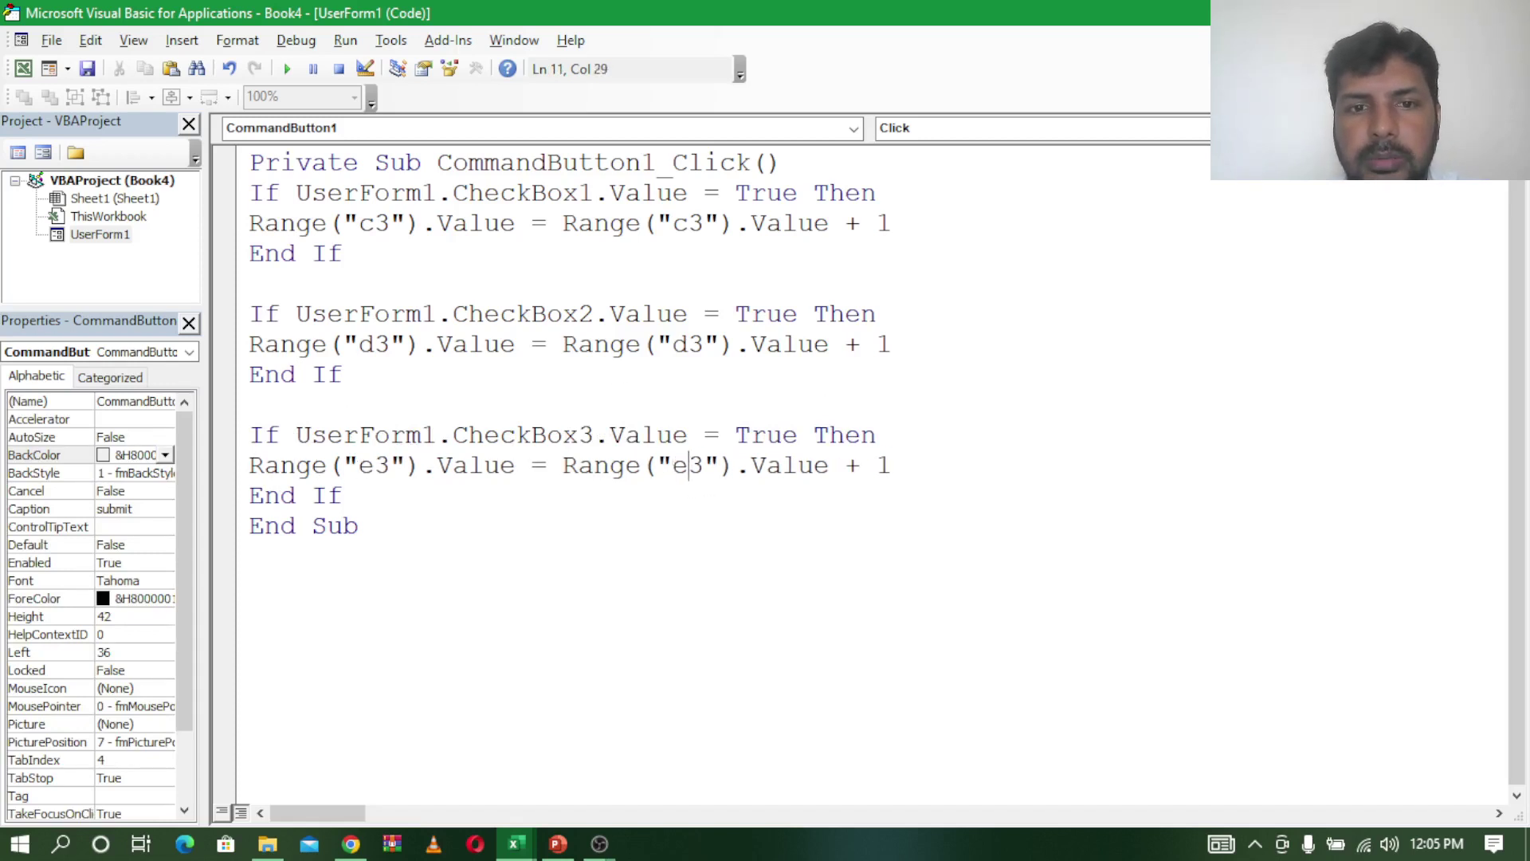
left_click(447, 550)
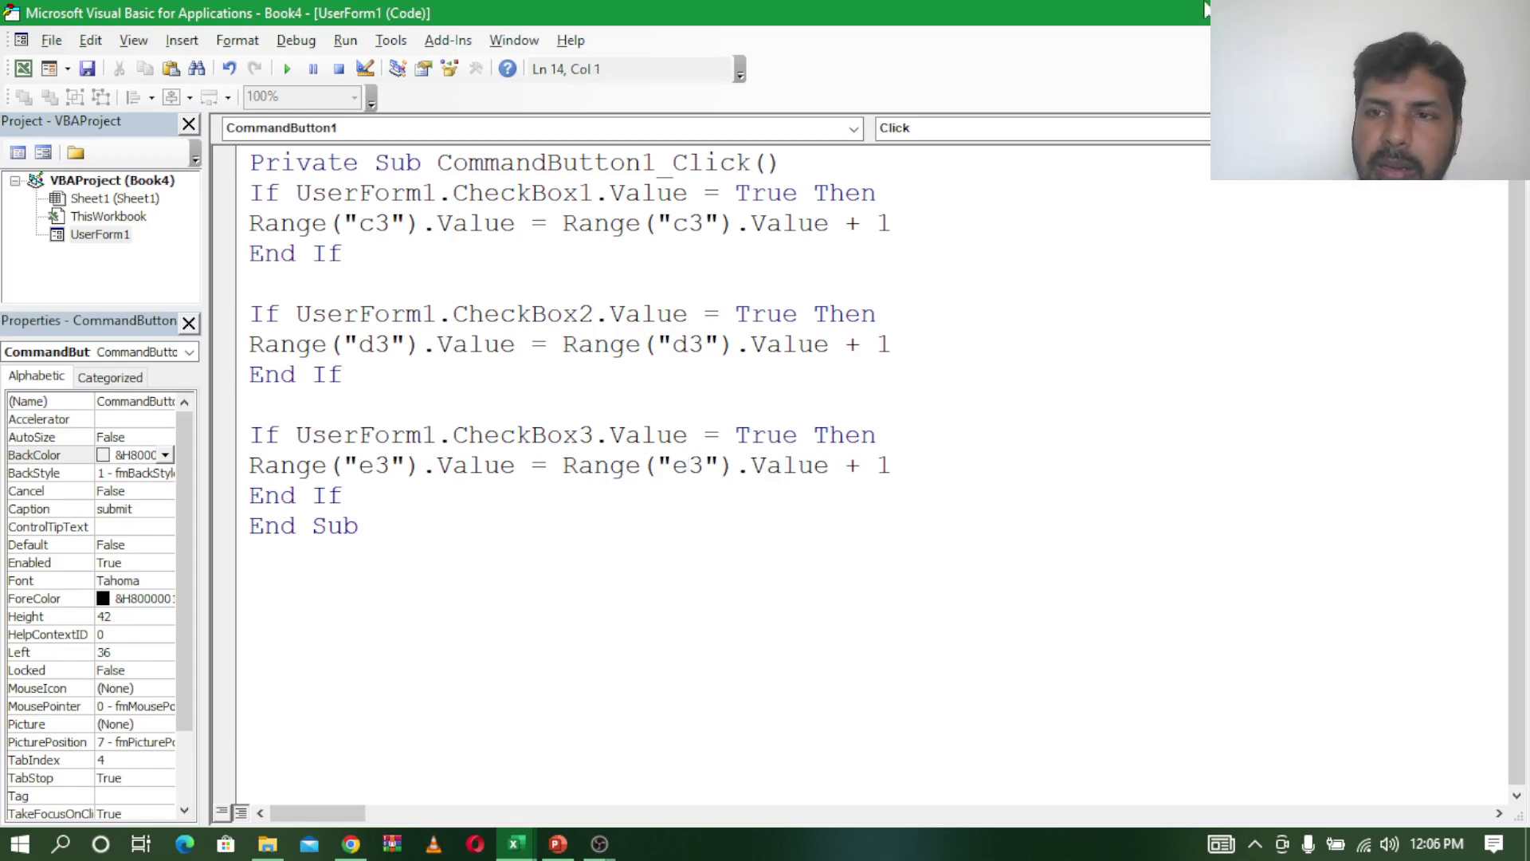
double_click(100, 235)
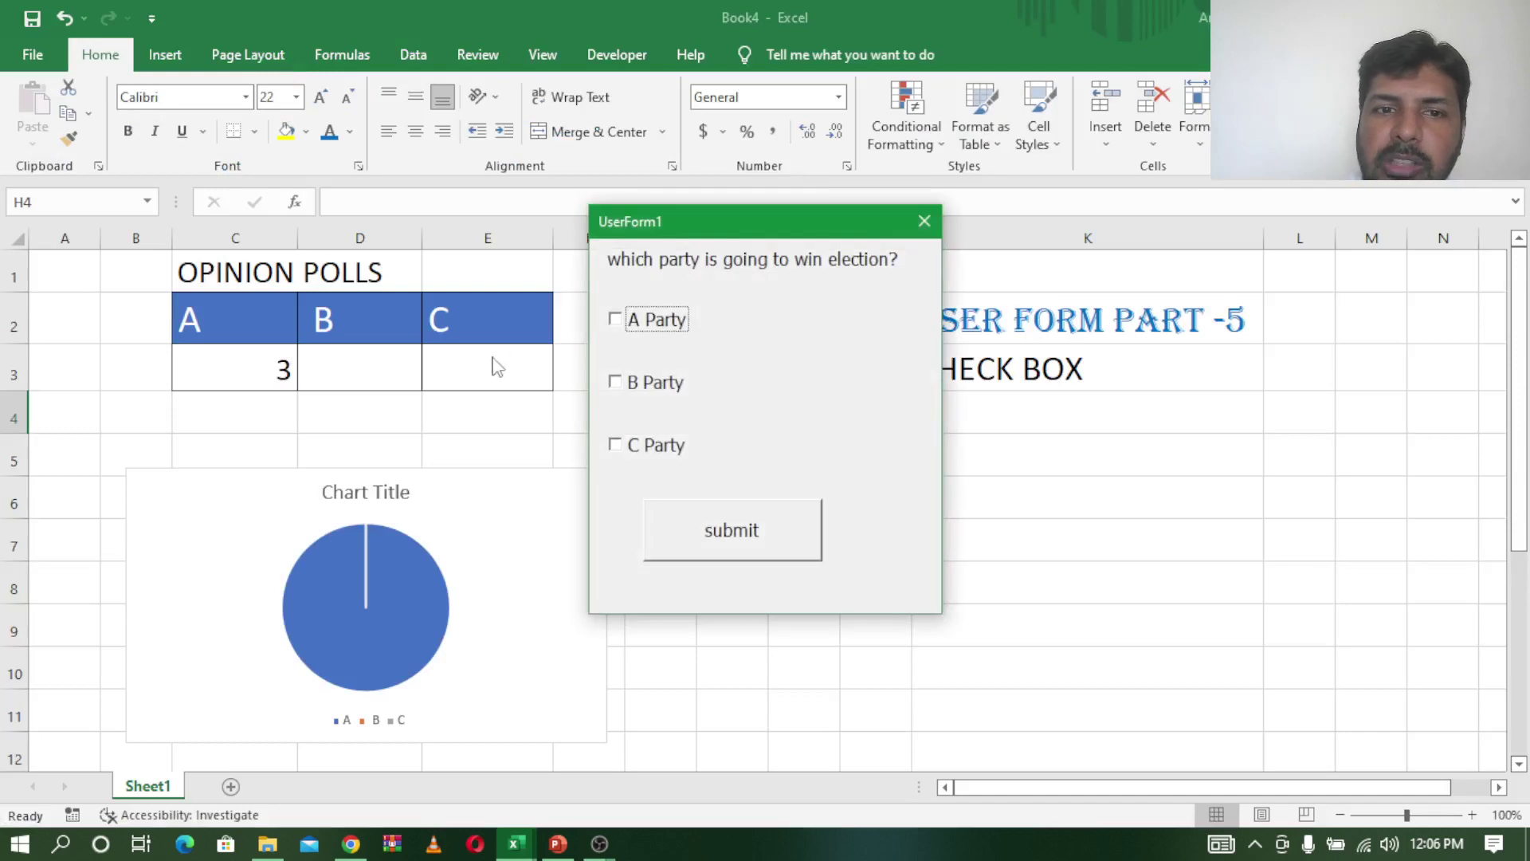
Step: Submit votes for all three parties, then B and C, then C only, giving 4, 2, 3
left_click(631, 389)
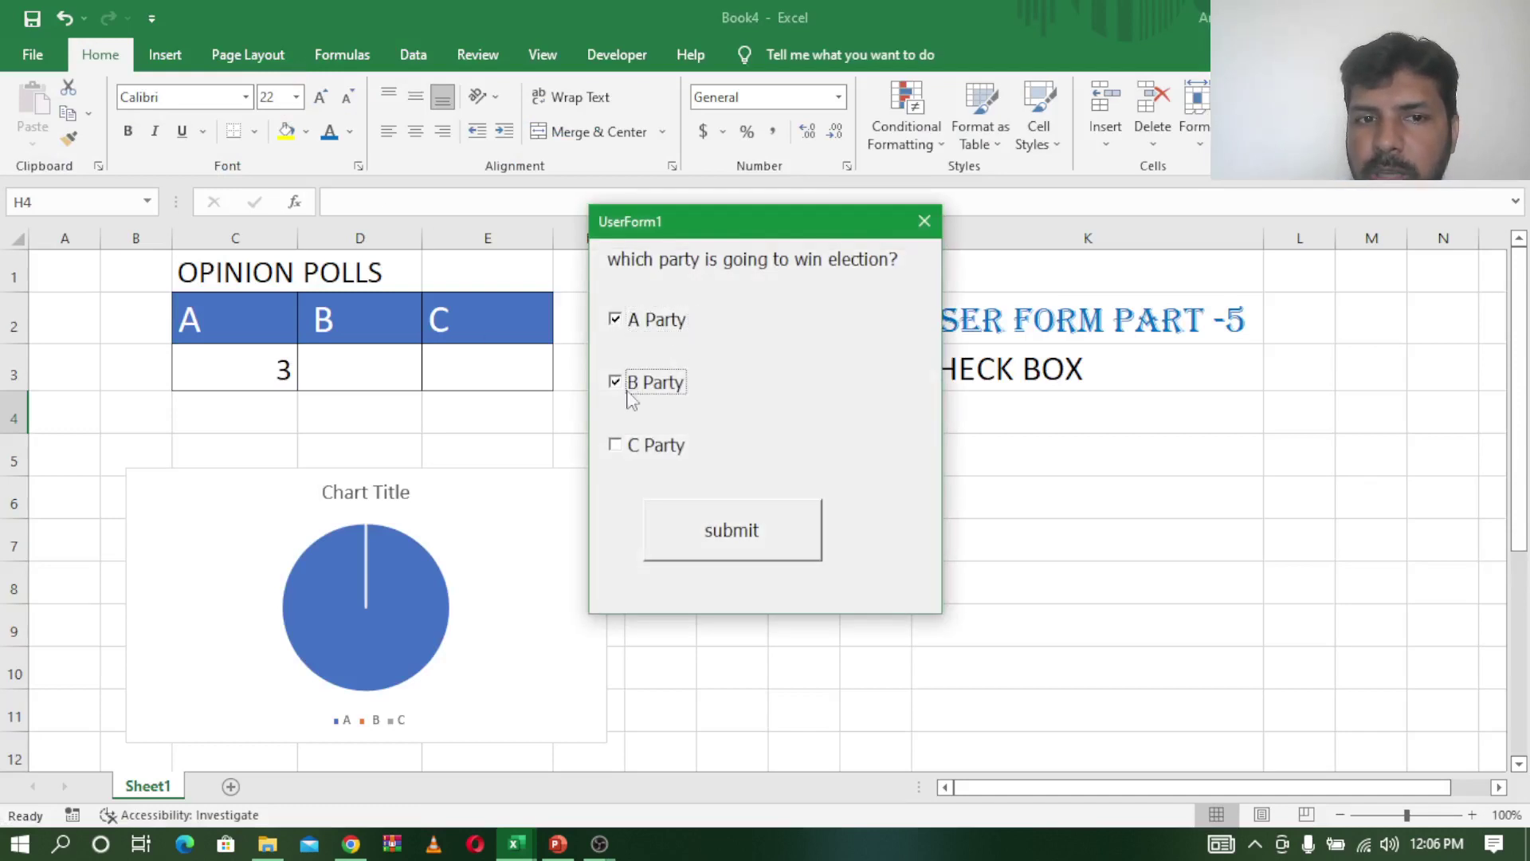
left_click(638, 451)
left_click(715, 536)
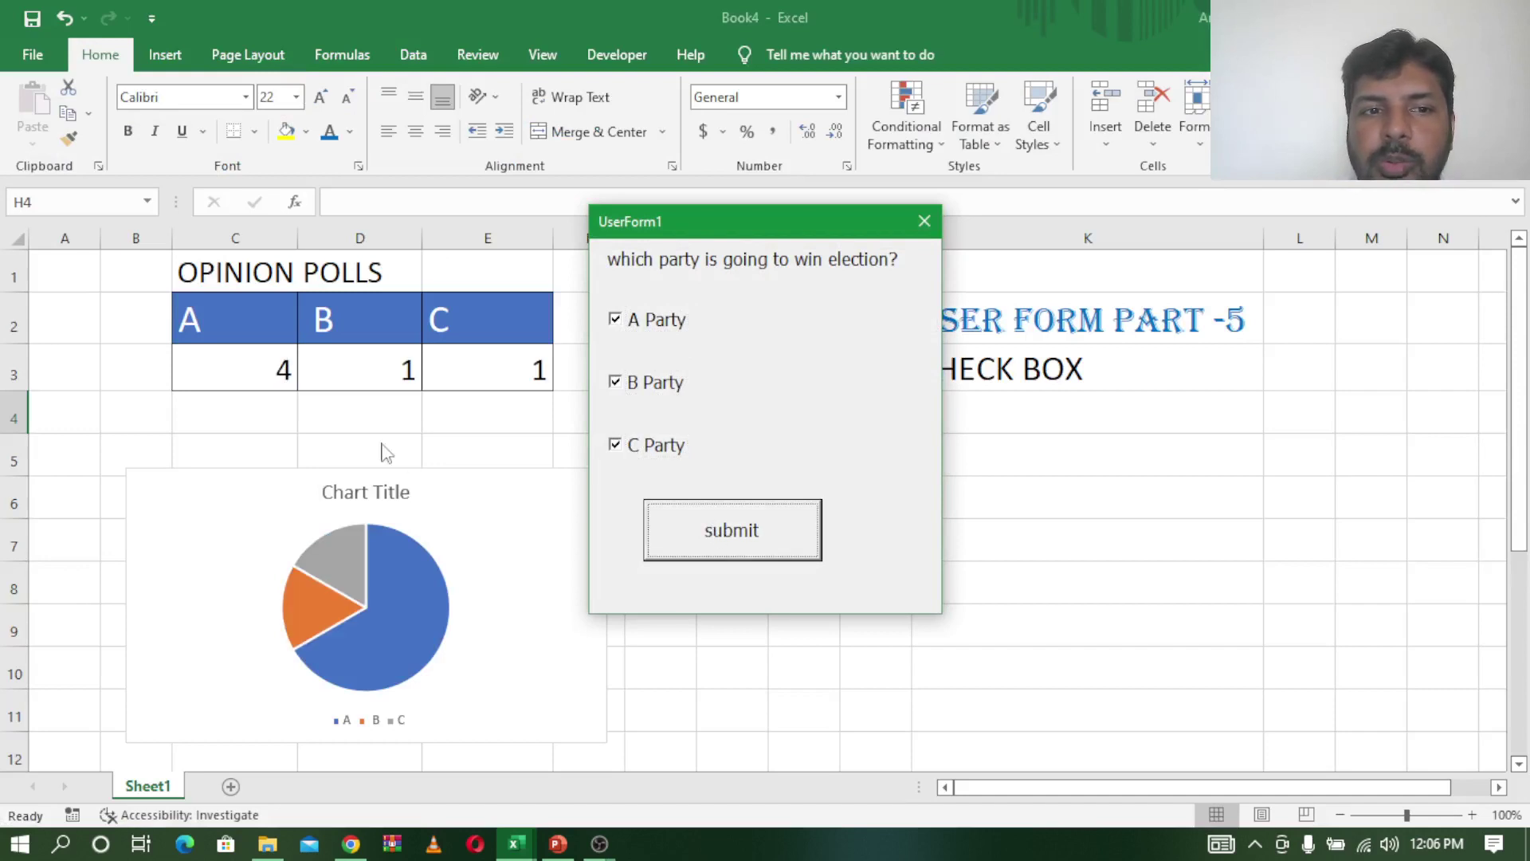
left_click(626, 322)
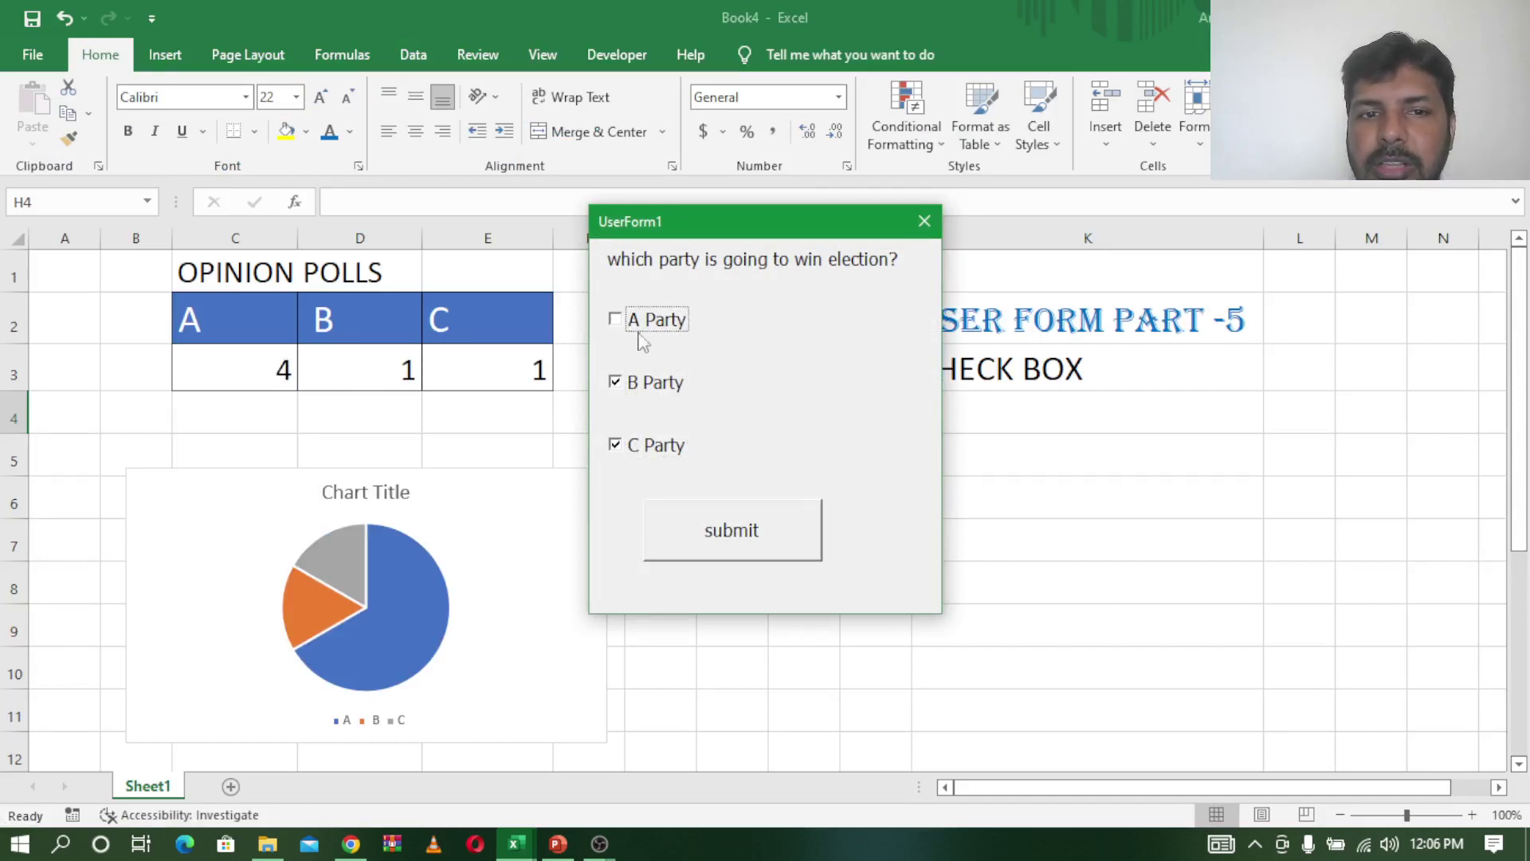
left_click(750, 533)
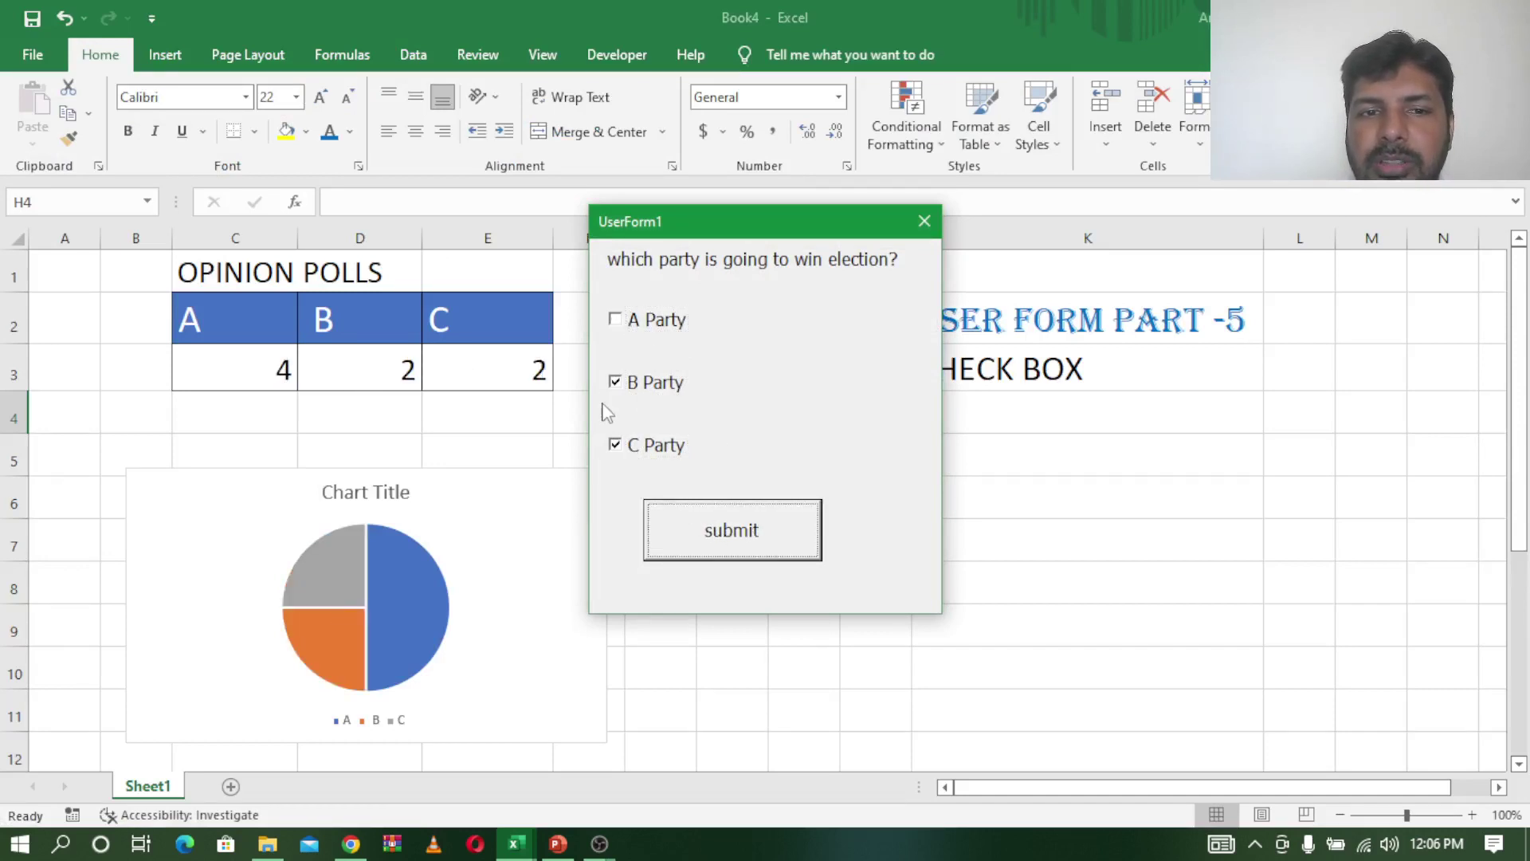
left_click(627, 386)
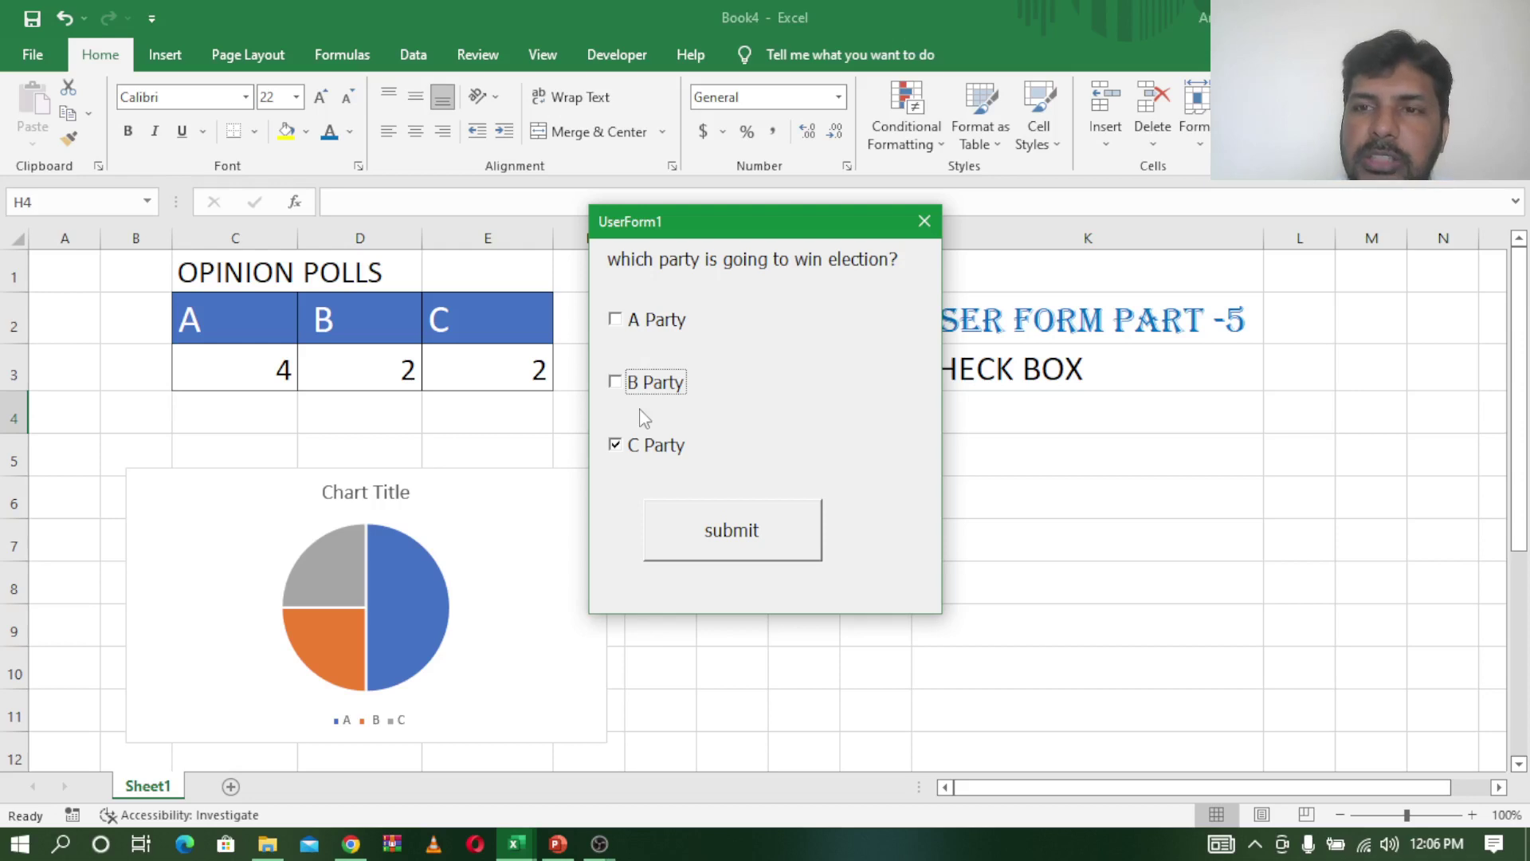
left_click(771, 542)
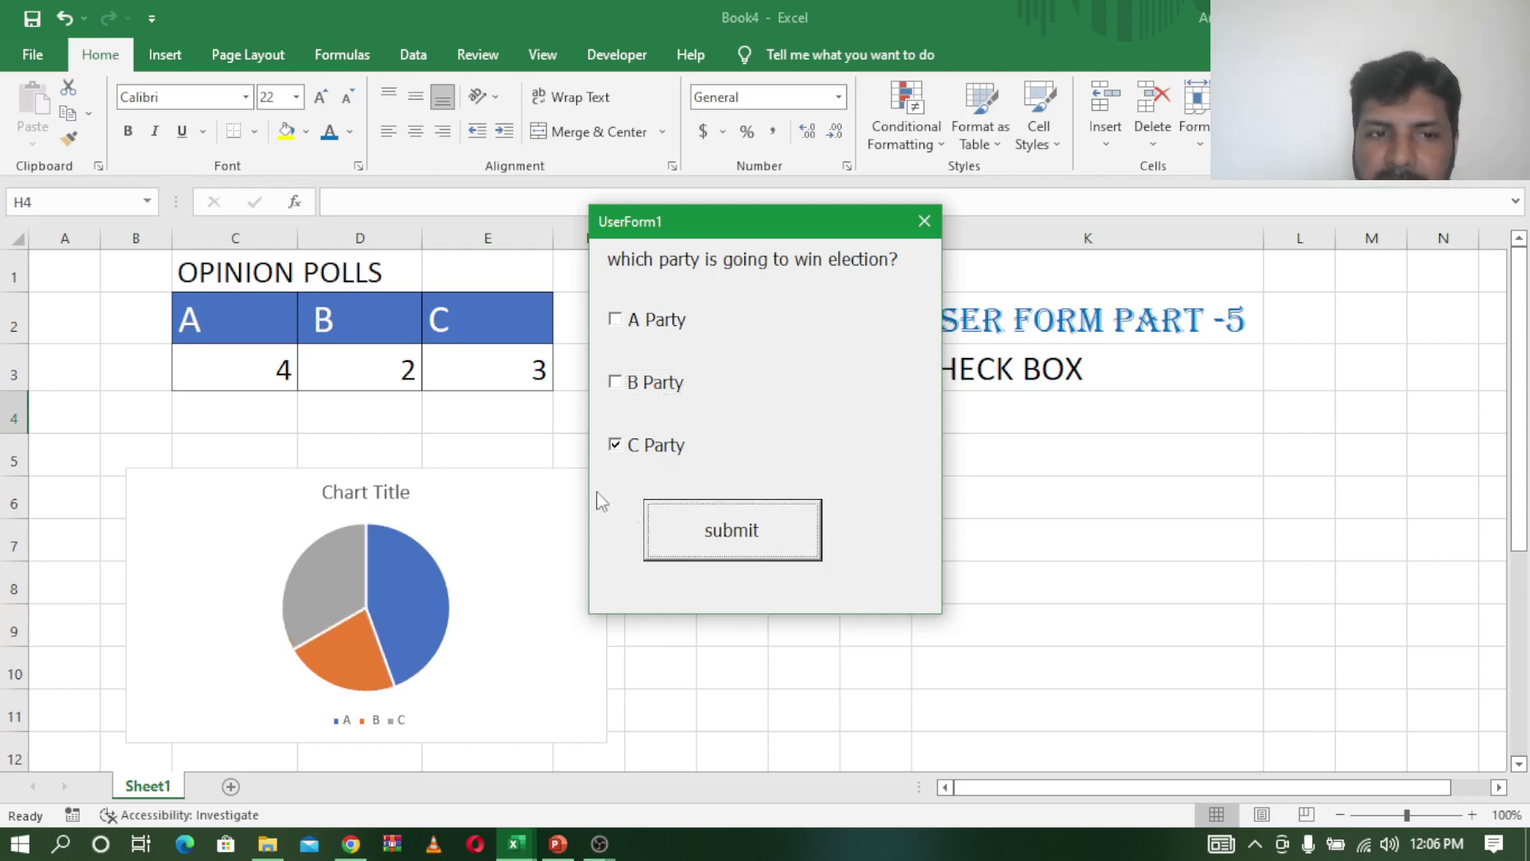